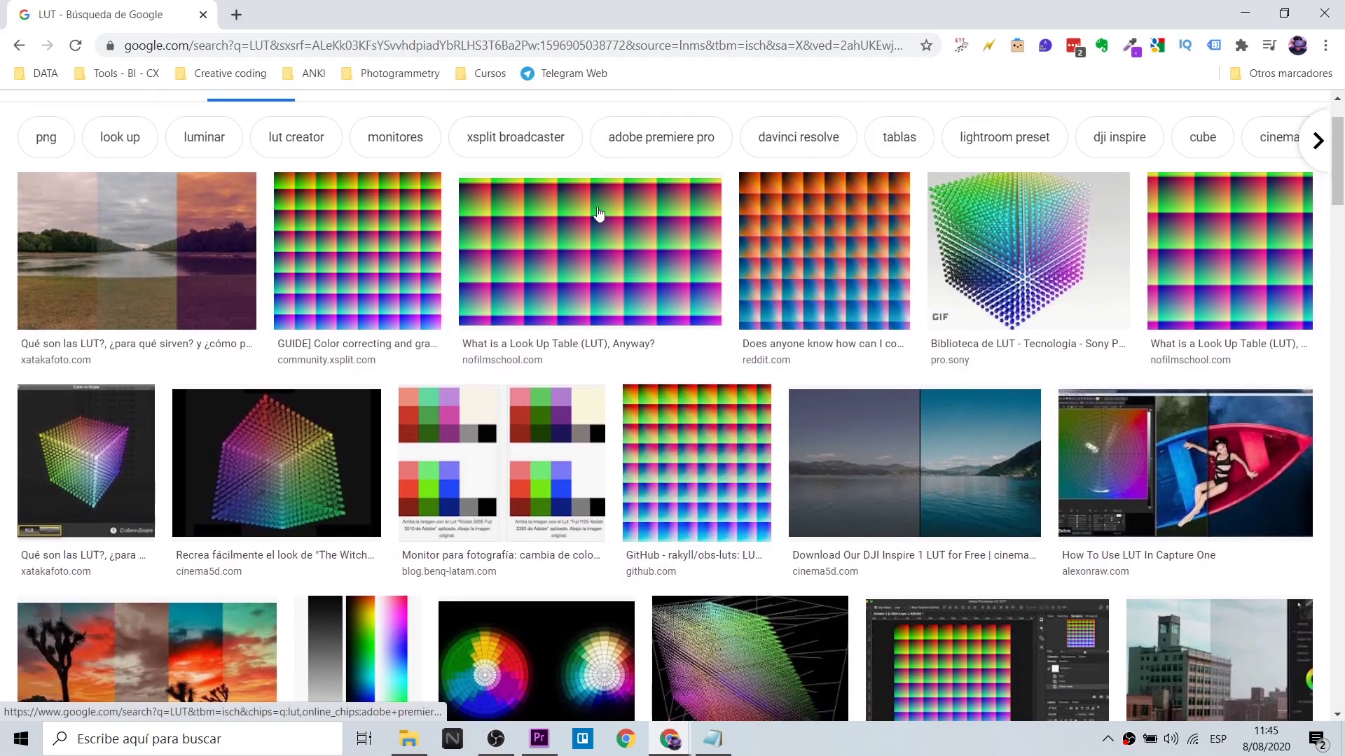
Scroll the LUT image results and preview the LUT colour-wheel comparison image
scroll(542, 429, "down", 8)
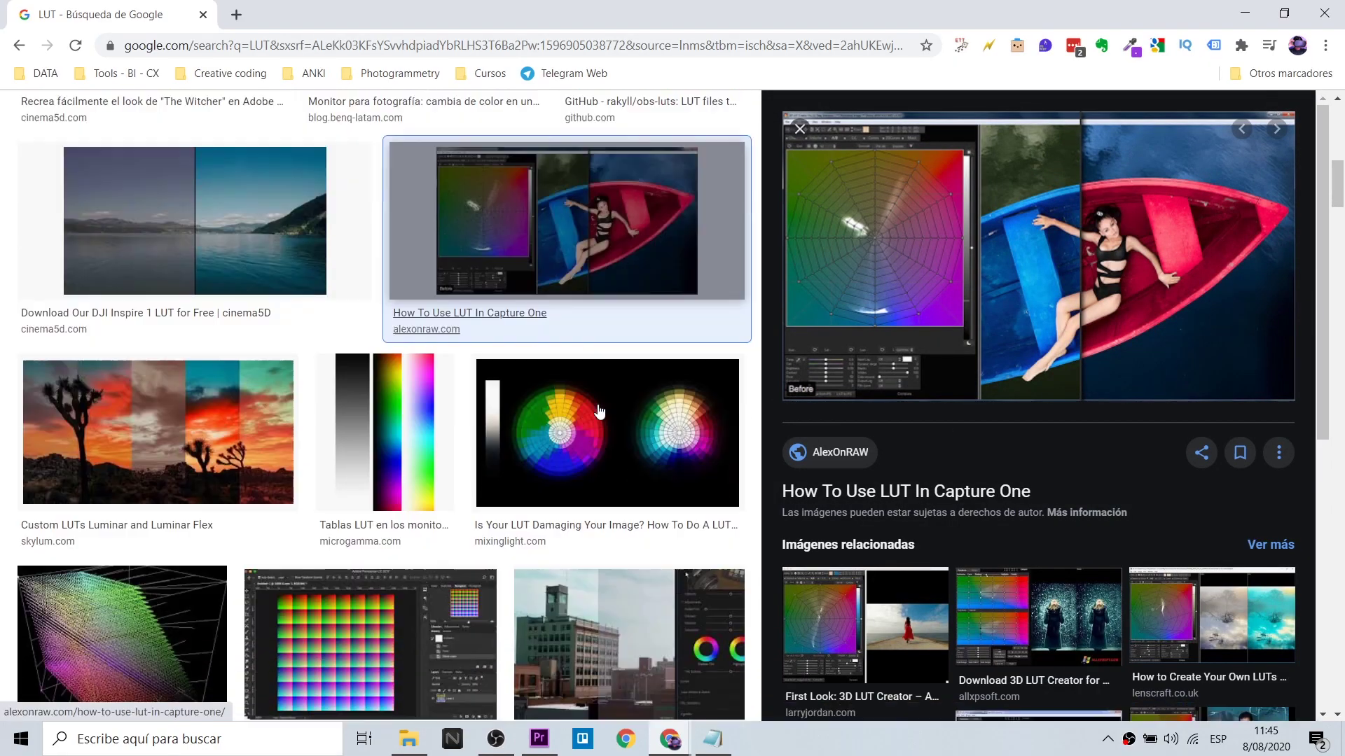
left_click(581, 238)
scroll(359, 435, "down", 6)
Preview other LUT example images, ending on the 'What is LUT?' explainer
scroll(359, 435, "down", 6)
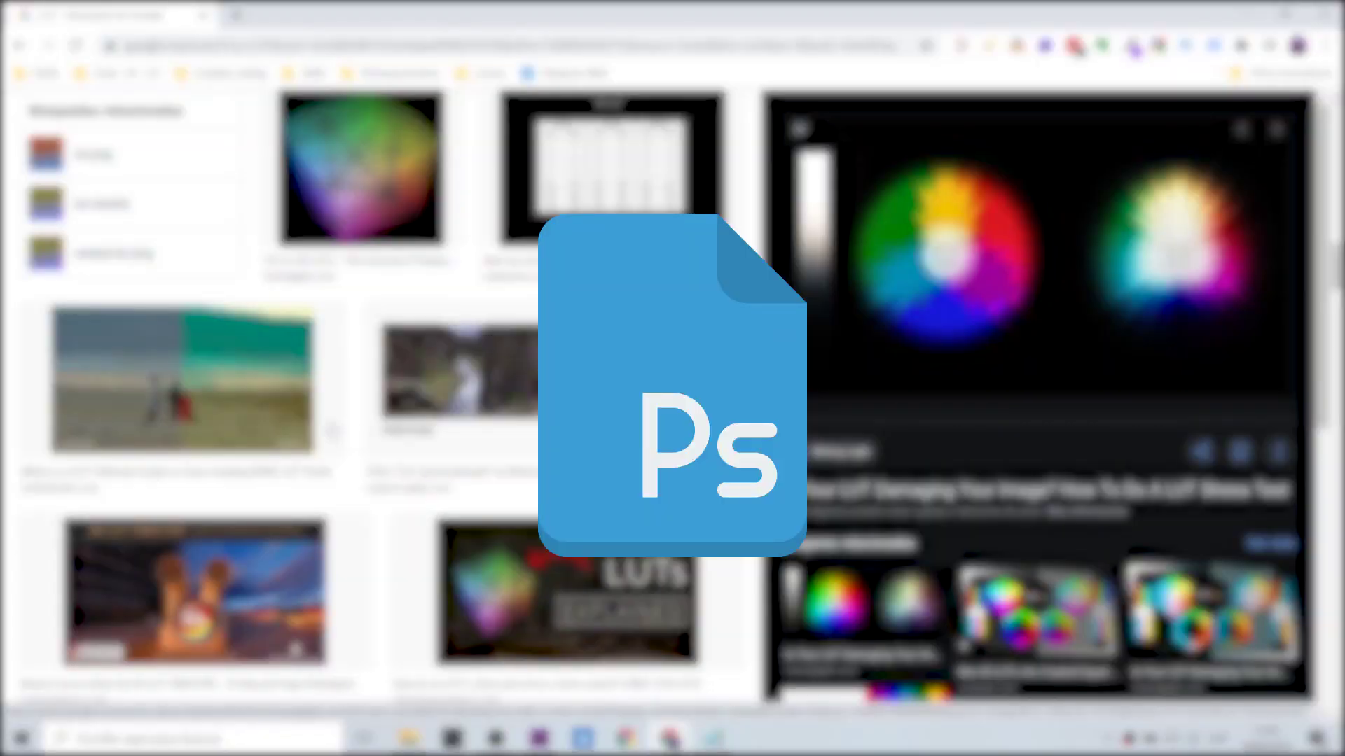
left_click(332, 431)
scroll(332, 430, "down", 1)
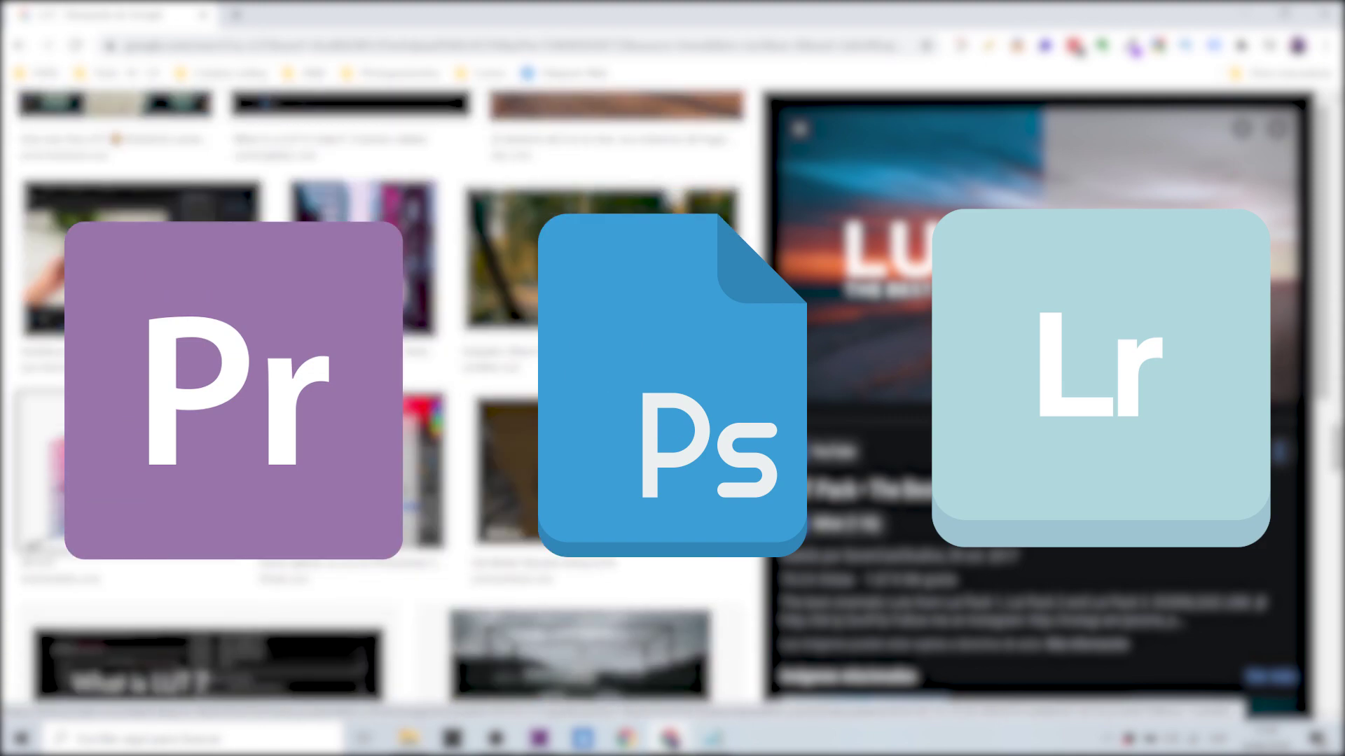
left_click(532, 476)
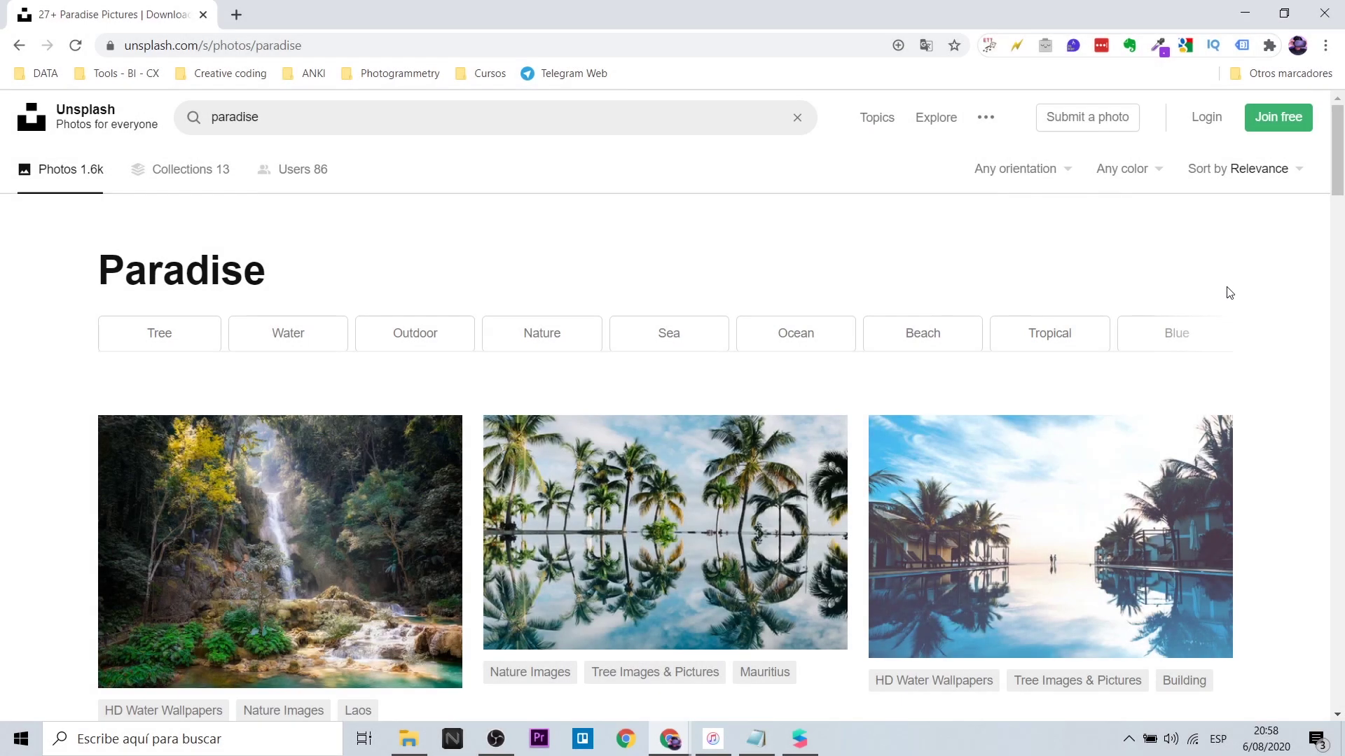
scroll(1225, 291, "down", 3)
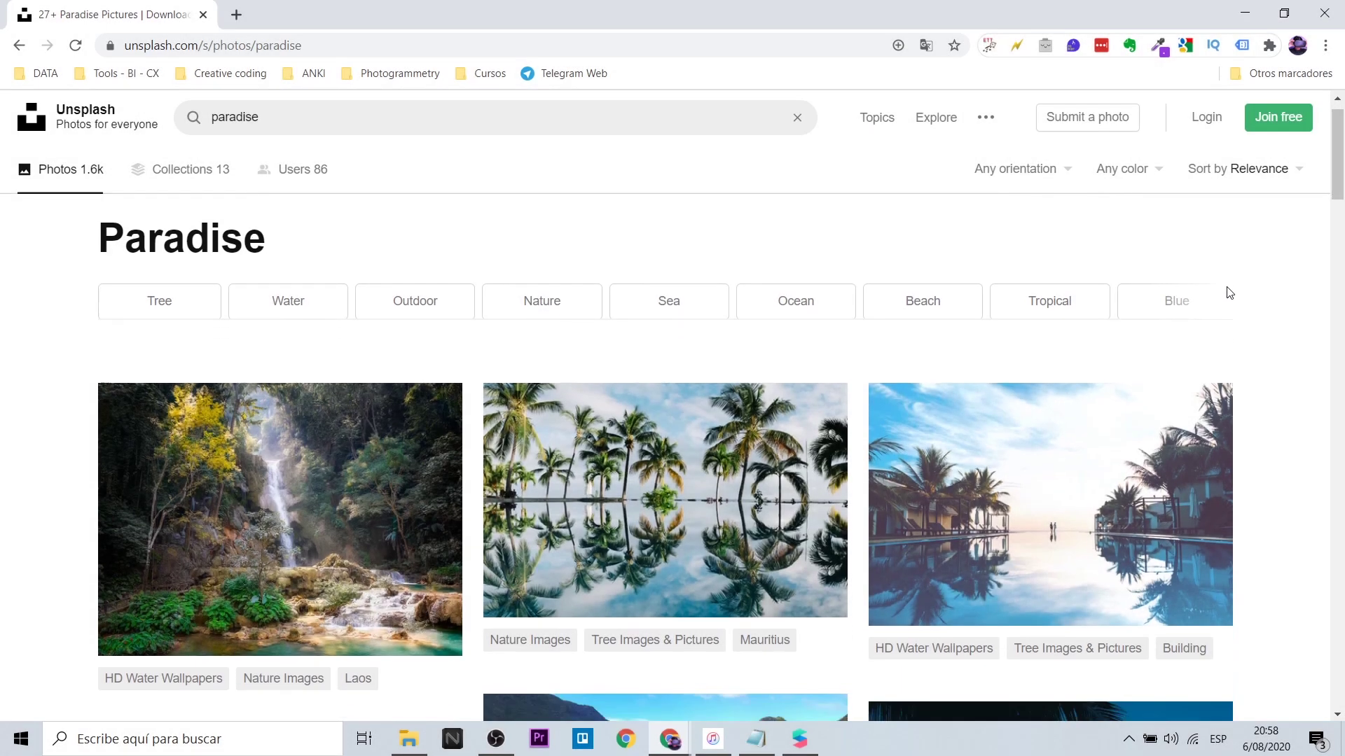
scroll(1264, 339, "down", 1)
scroll(1264, 348, "down", 3)
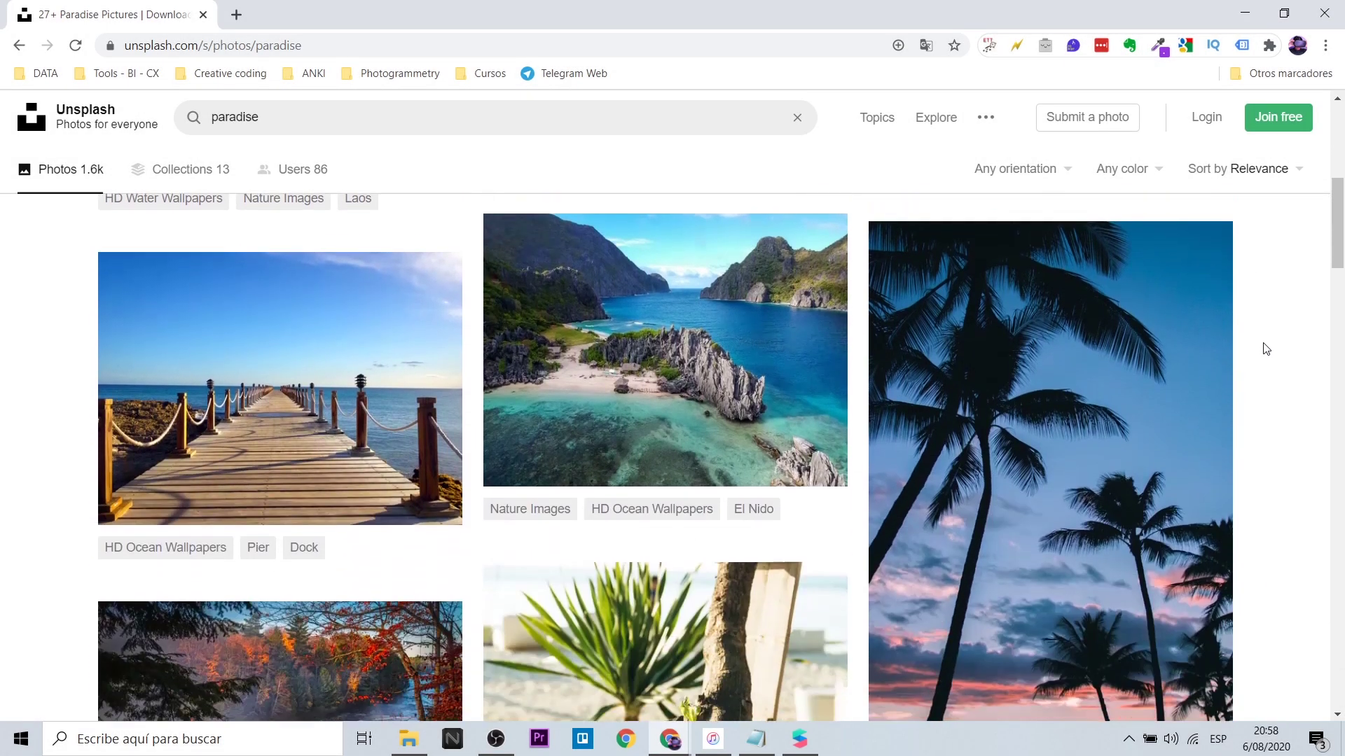
scroll(1266, 348, "down", 2)
scroll(1266, 349, "down", 1)
scroll(1267, 349, "down", 2)
scroll(1266, 349, "down", 5)
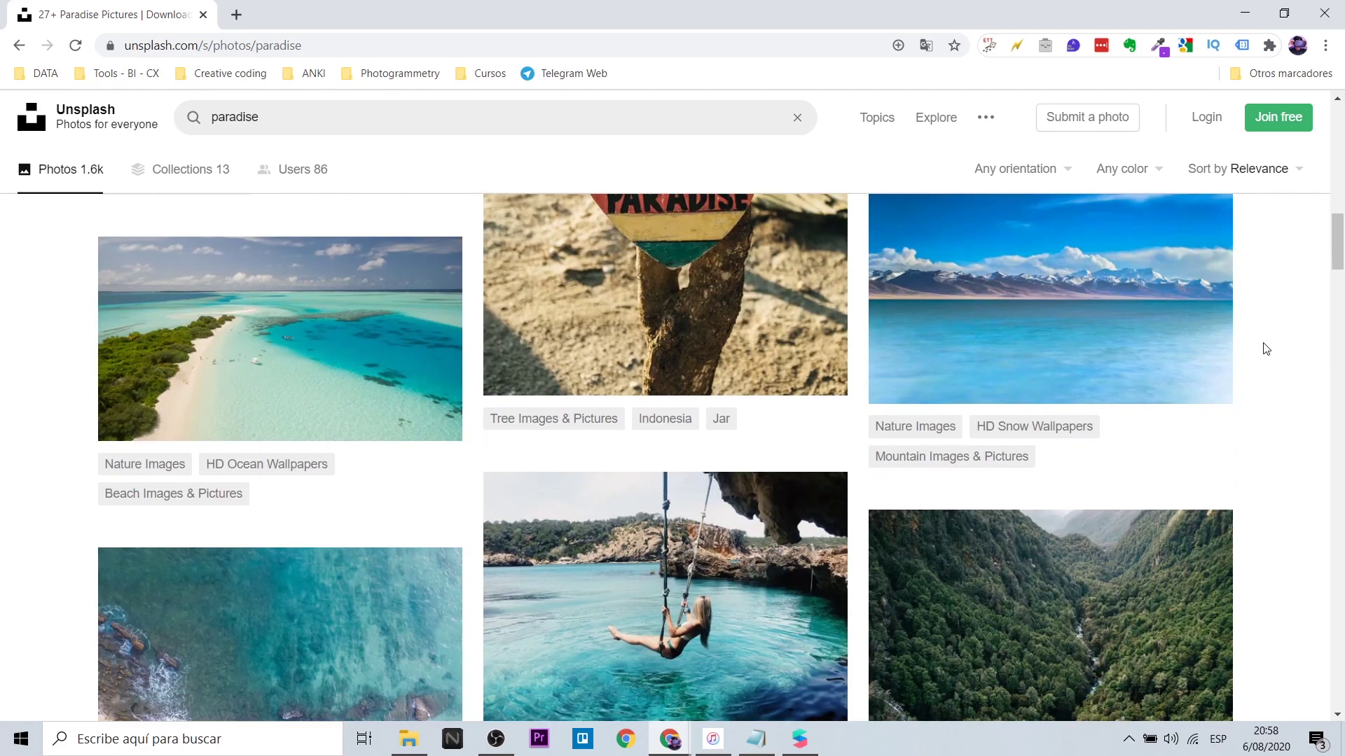
scroll(1266, 349, "down", 5)
scroll(1266, 348, "down", 5)
scroll(1266, 349, "down", 1)
scroll(1266, 349, "down", 4)
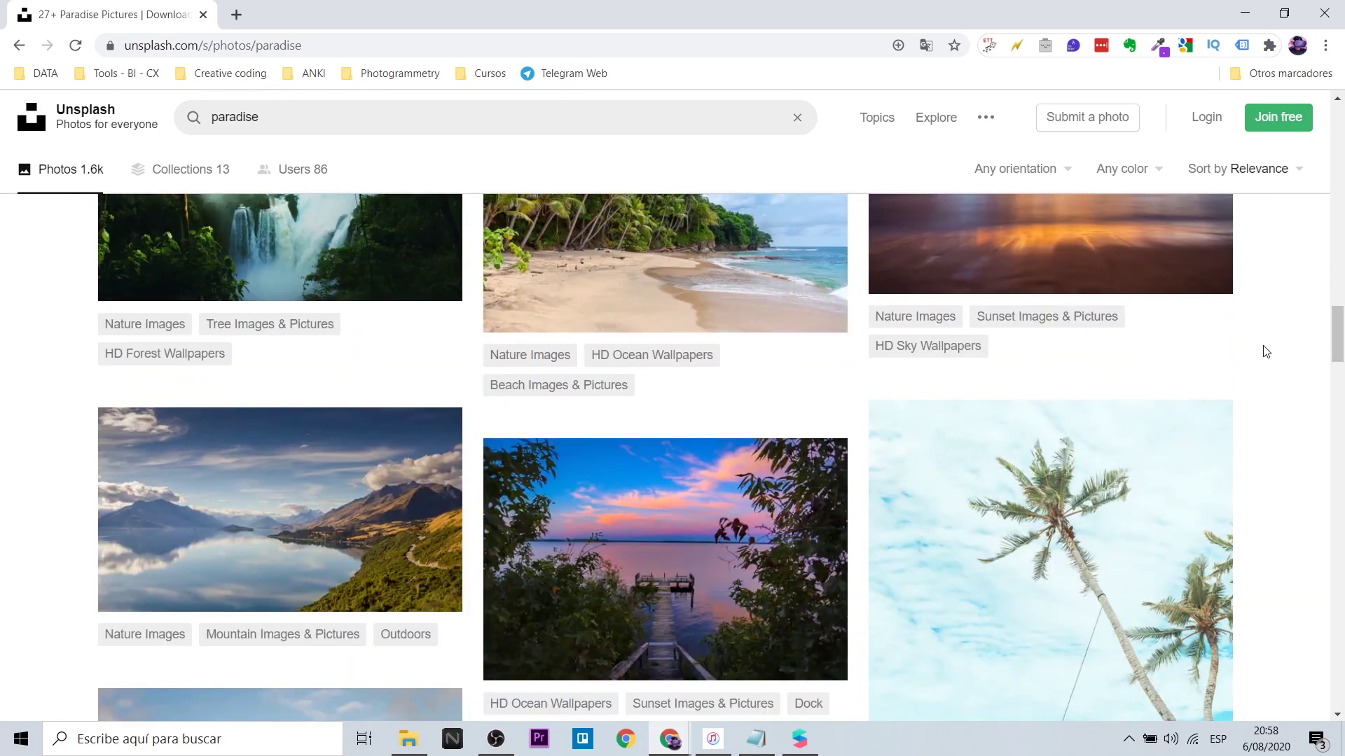
scroll(1266, 351, "down", 4)
scroll(701, 455, "up", 2)
scroll(665, 455, "down", 1)
scroll(630, 462, "down", 3)
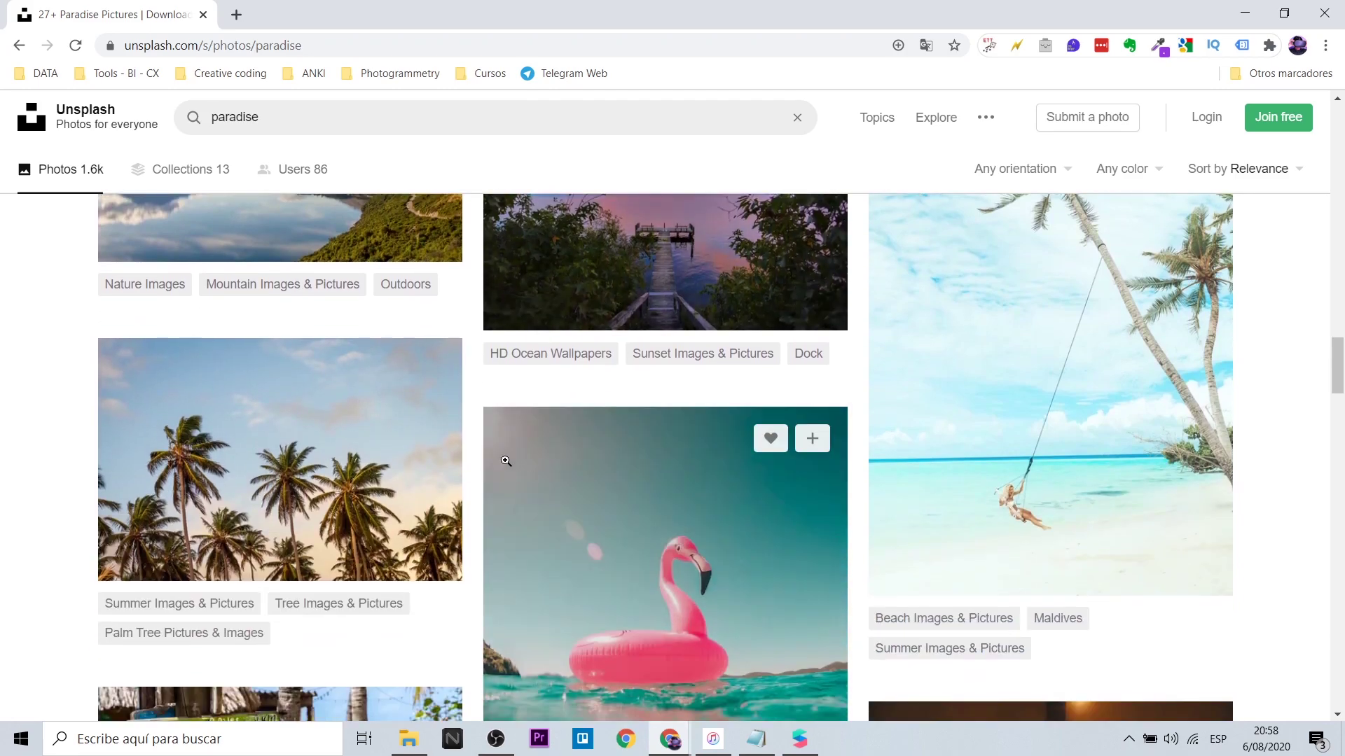
scroll(462, 463, "down", 5)
scroll(490, 455, "down", 4)
scroll(560, 441, "down", 1)
scroll(624, 430, "down", 2)
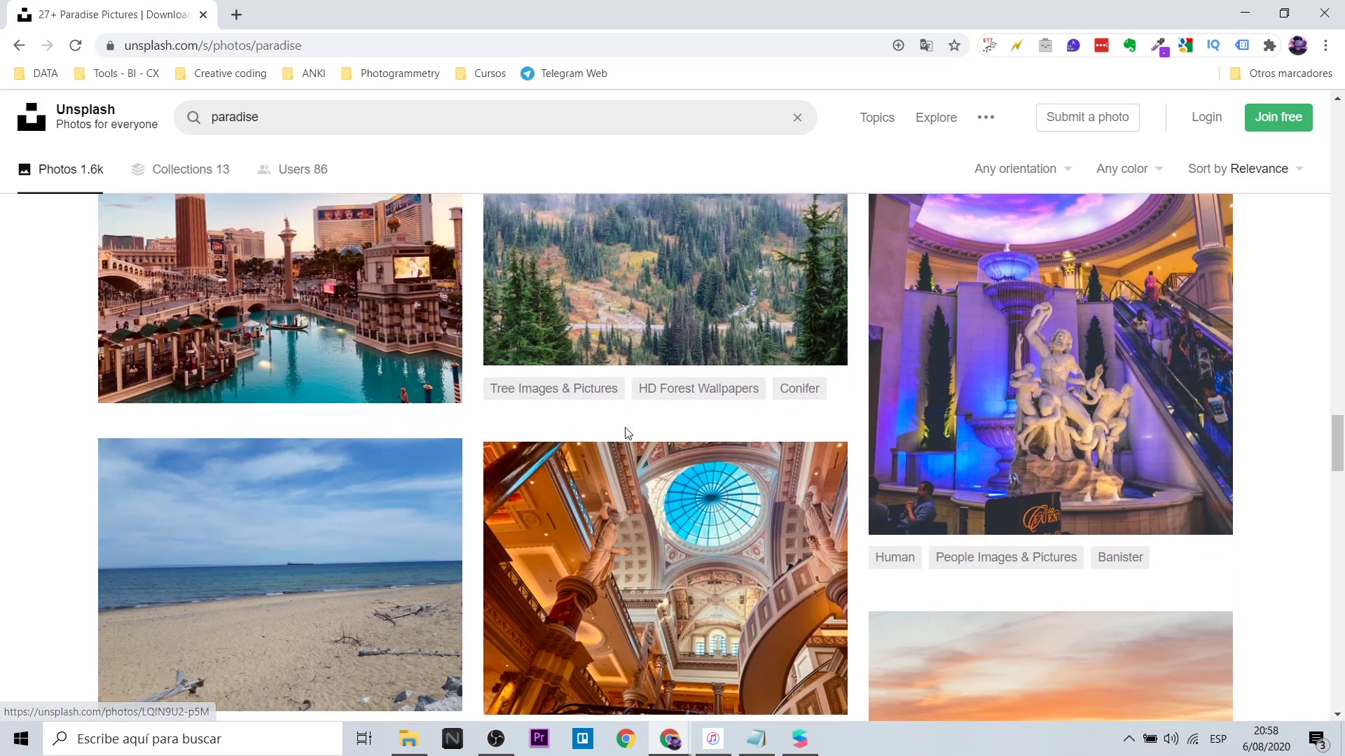
scroll(624, 430, "down", 5)
scroll(624, 430, "down", 2)
scroll(625, 430, "down", 6)
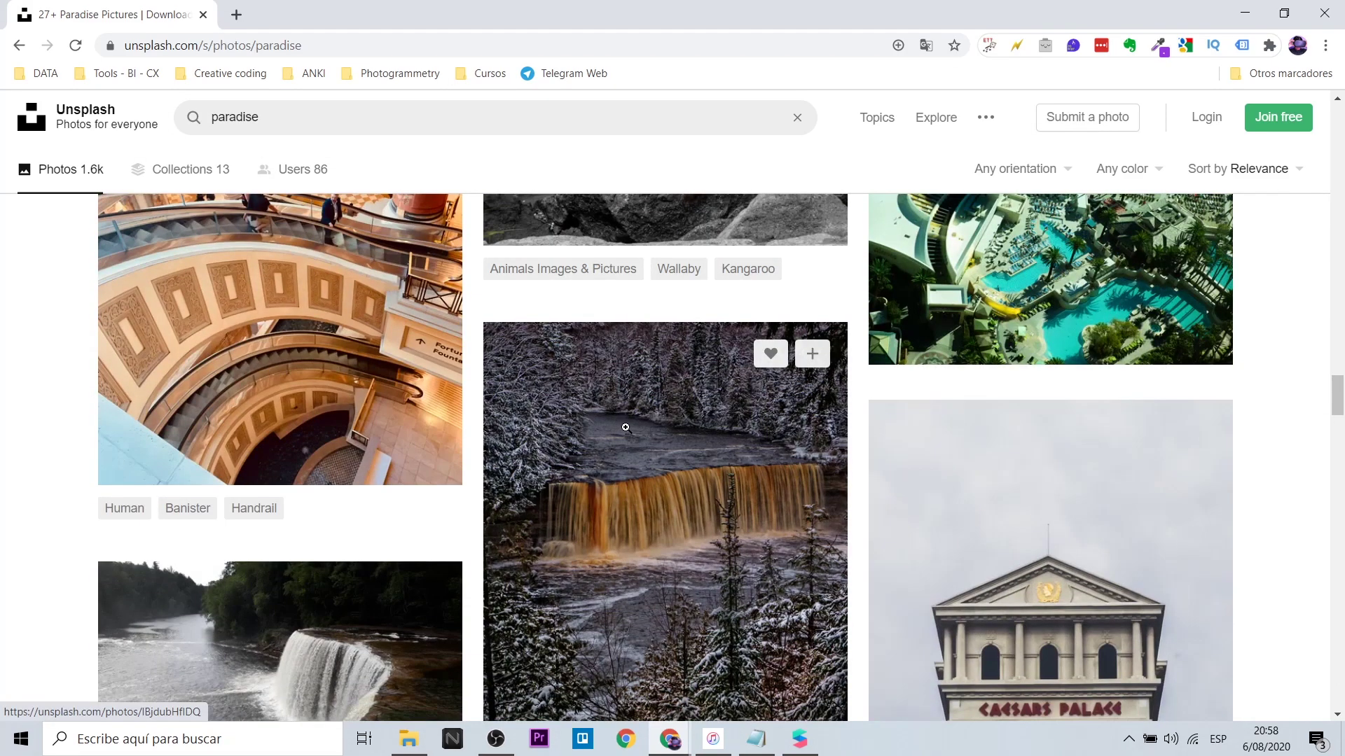
scroll(625, 427, "down", 5)
scroll(625, 427, "down", 3)
scroll(626, 426, "down", 2)
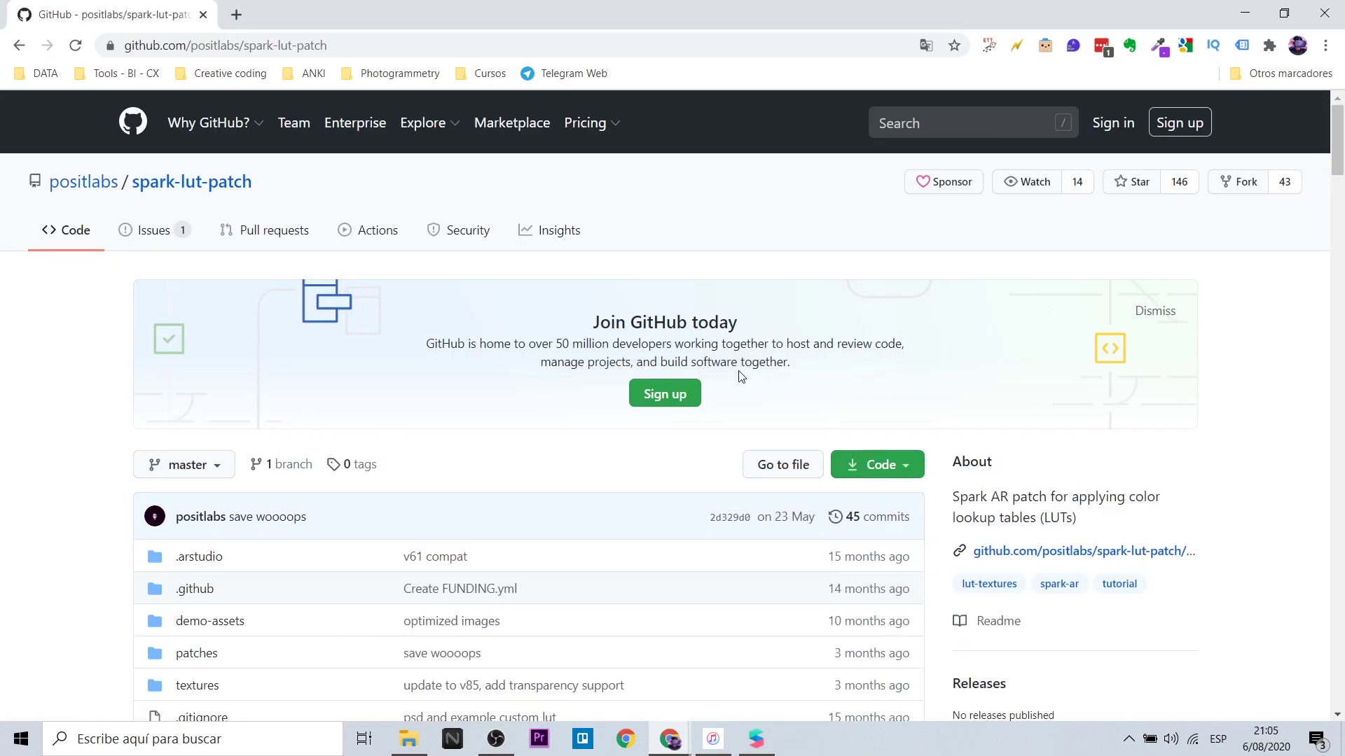
Read down through the spark-lut-patch README to the bottom
scroll(741, 376, "down", 3)
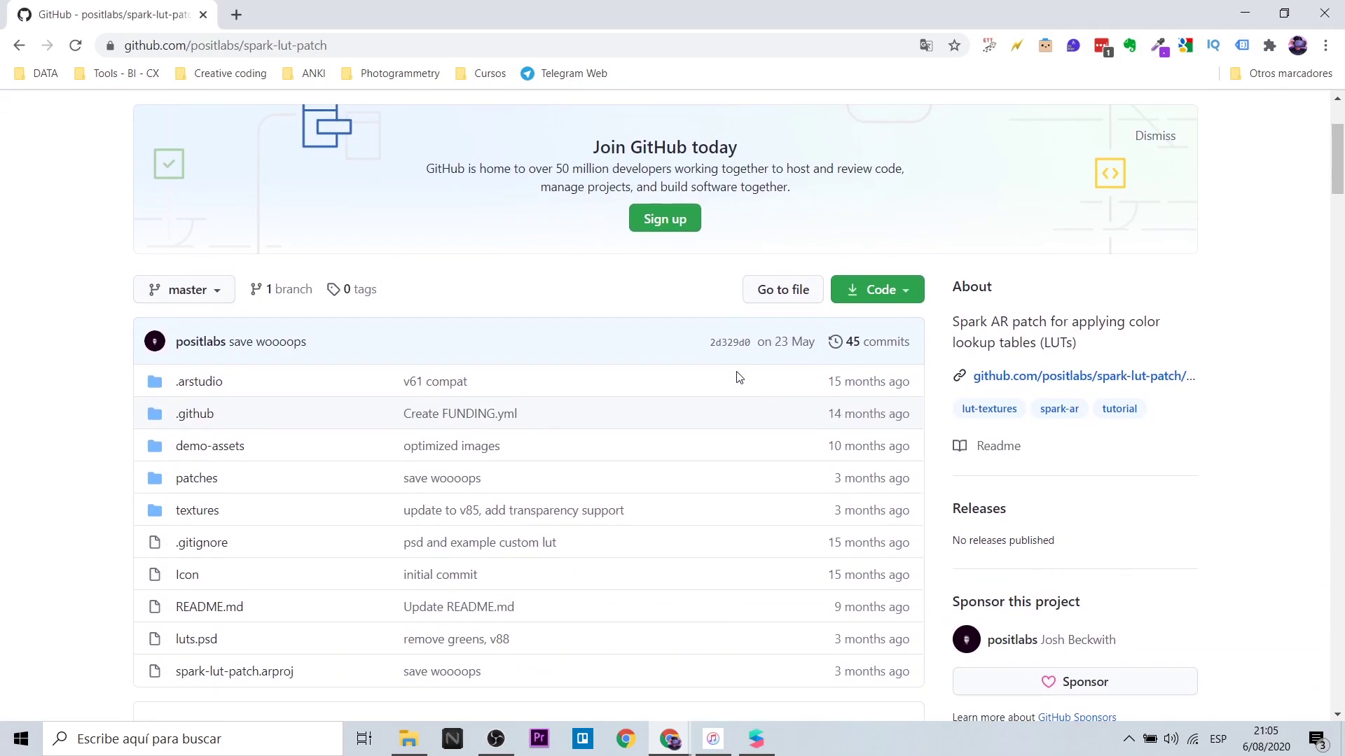
scroll(741, 377, "down", 3)
scroll(739, 377, "down", 3)
scroll(737, 377, "down", 5)
scroll(738, 377, "down", 2)
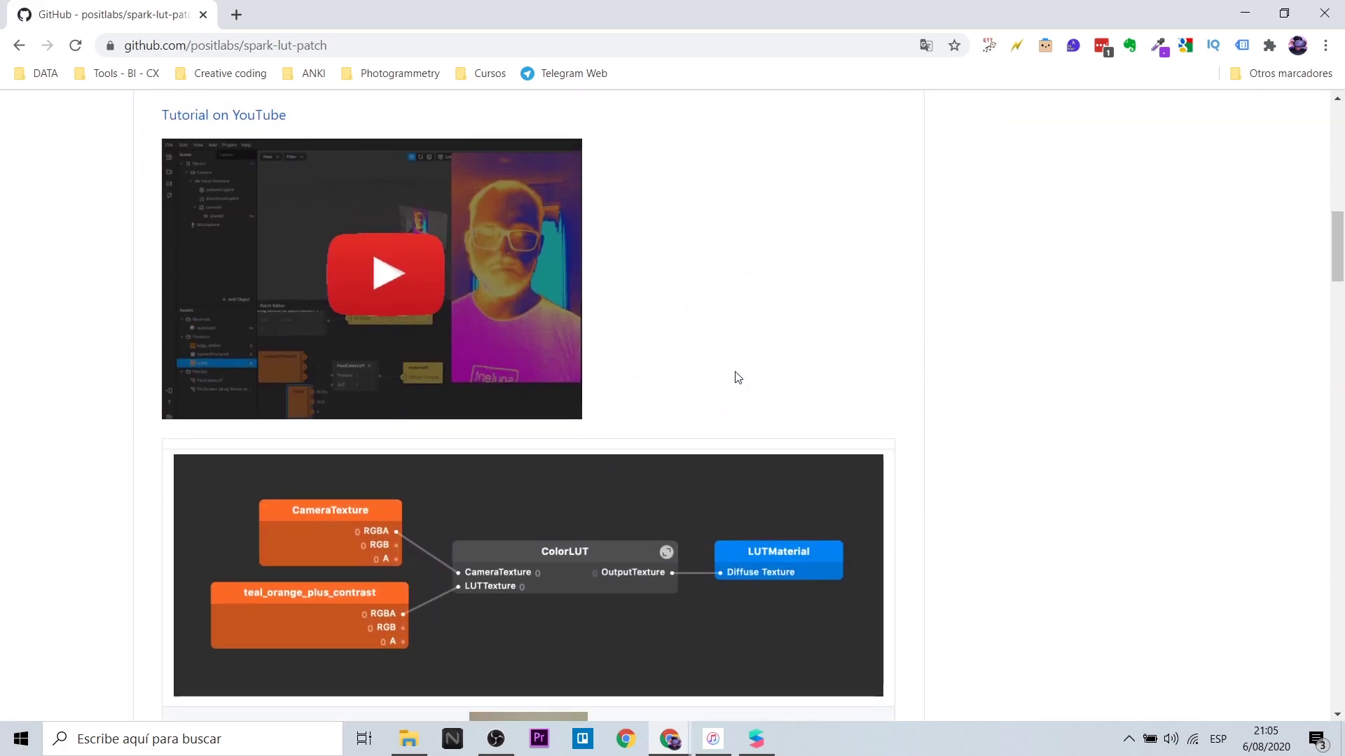
scroll(739, 378, "down", 2)
scroll(741, 379, "down", 3)
scroll(742, 379, "down", 1)
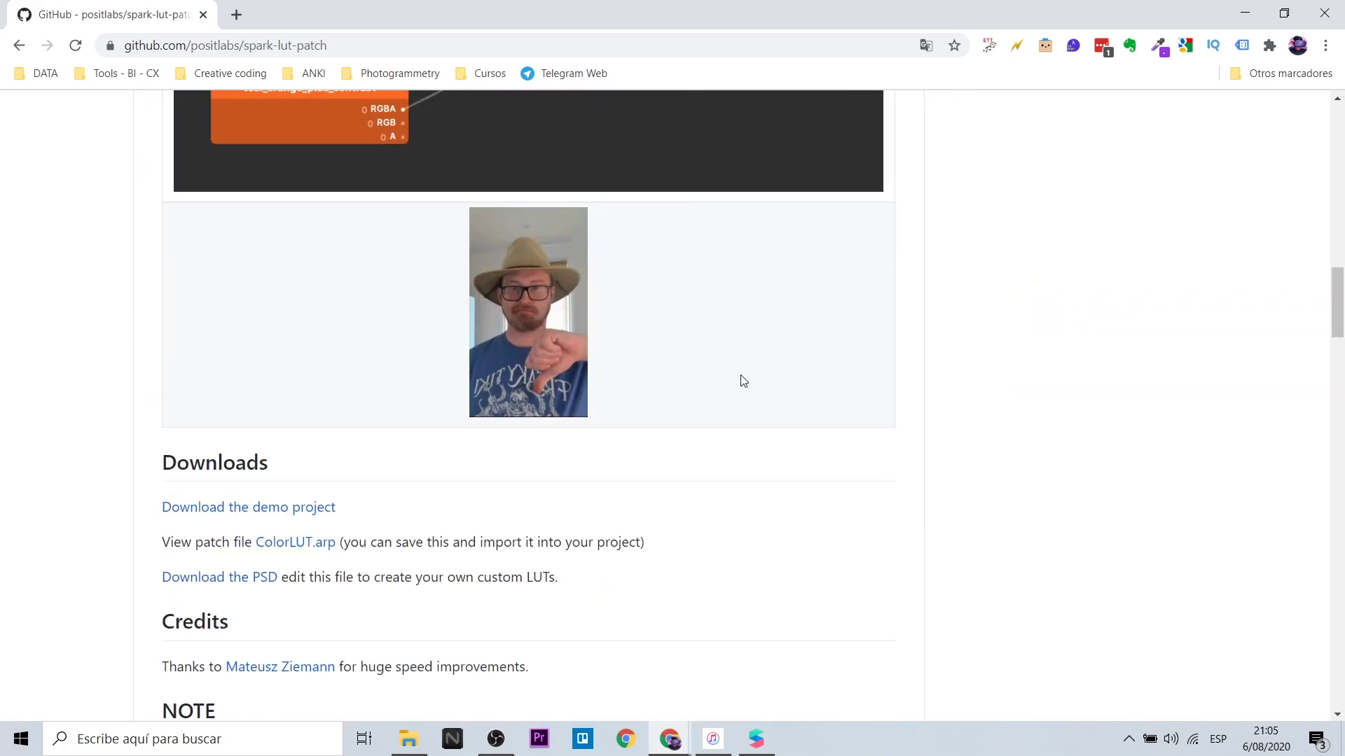
scroll(741, 380, "down", 3)
scroll(742, 381, "down", 1)
scroll(744, 382, "down", 4)
scroll(744, 382, "down", 2)
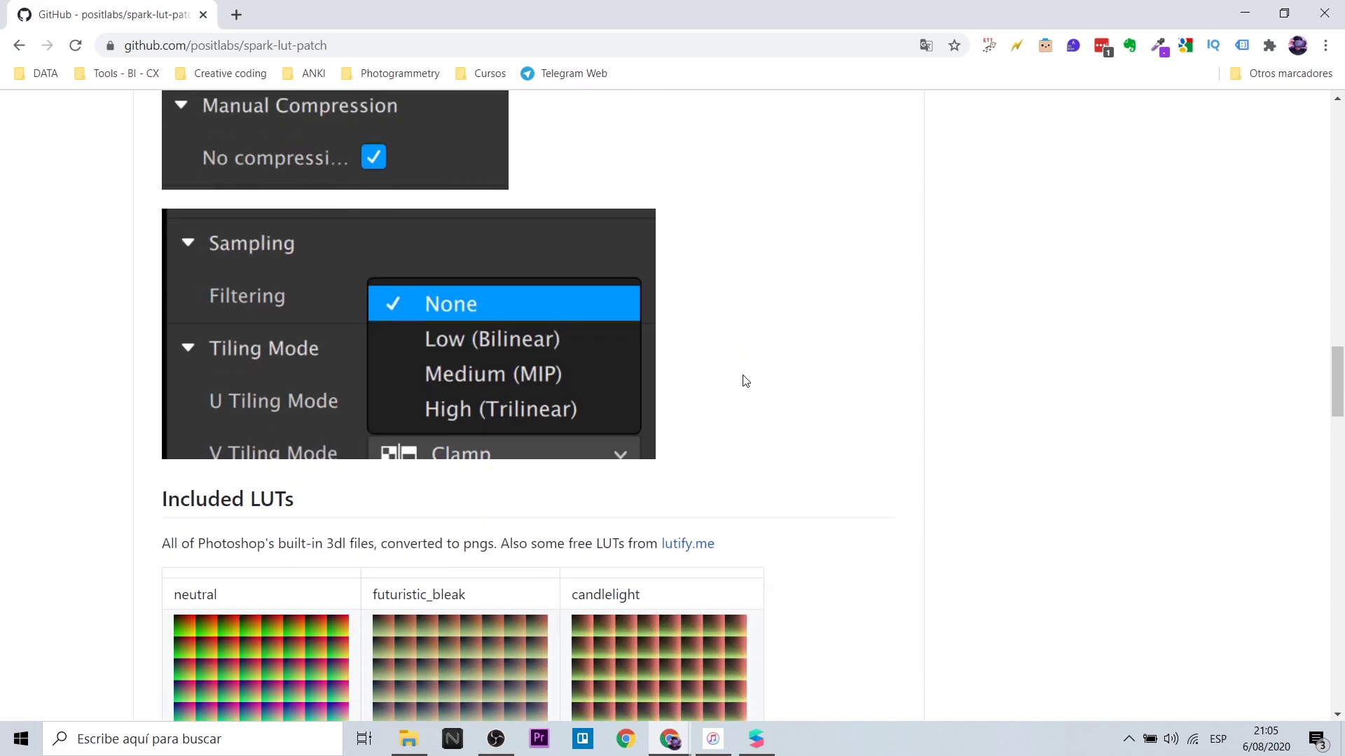
Return to the top and download the spark-lut-patch repository as a ZIP
scroll(741, 374, "up", 6)
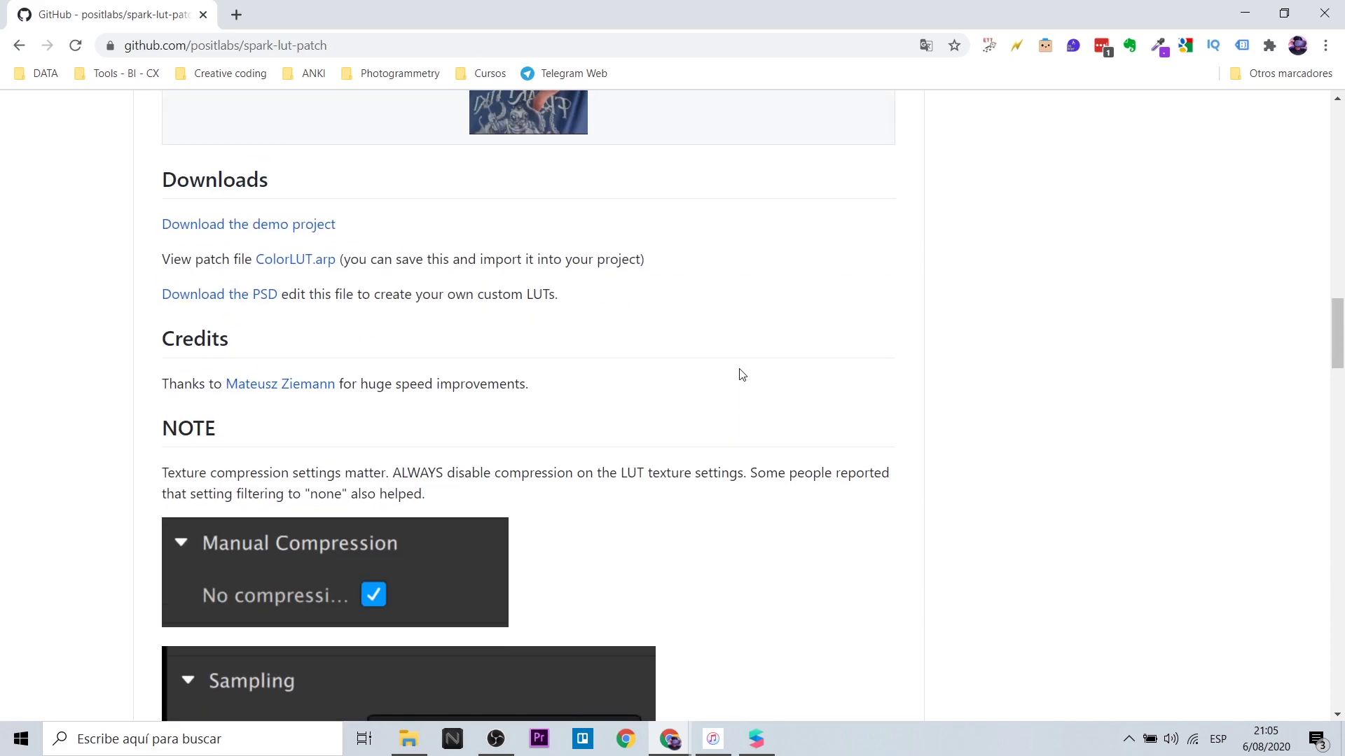
scroll(741, 376, "up", 5)
scroll(741, 376, "up", 2)
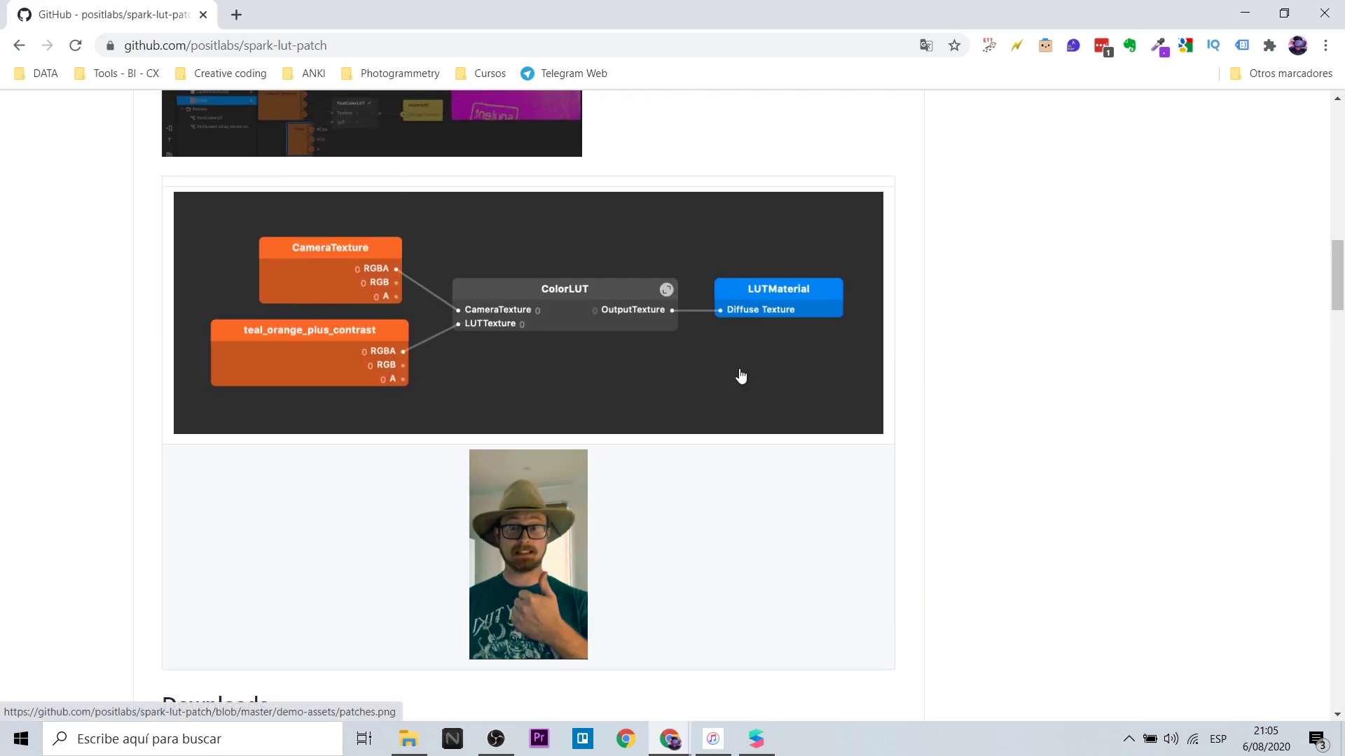
scroll(741, 376, "up", 4)
scroll(742, 377, "up", 2)
scroll(739, 378, "up", 2)
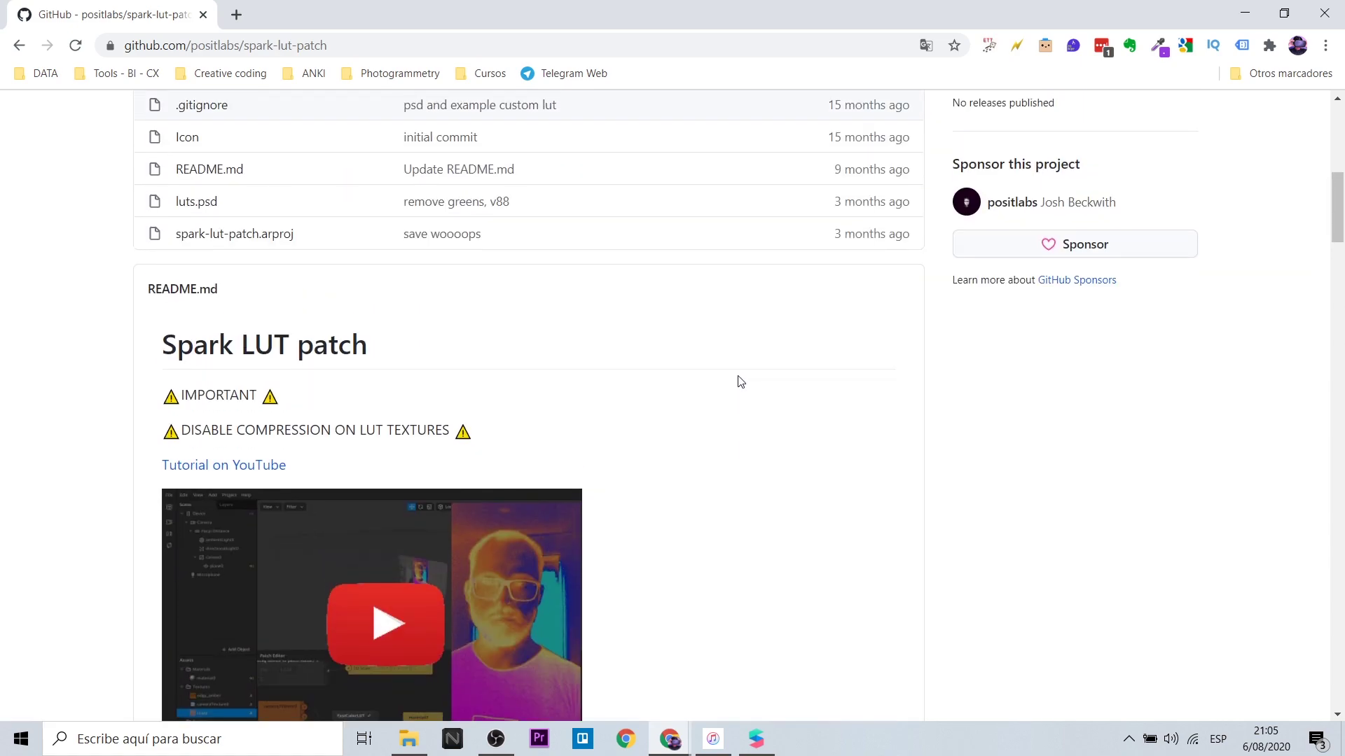
scroll(735, 378, "up", 3)
scroll(728, 379, "up", 1)
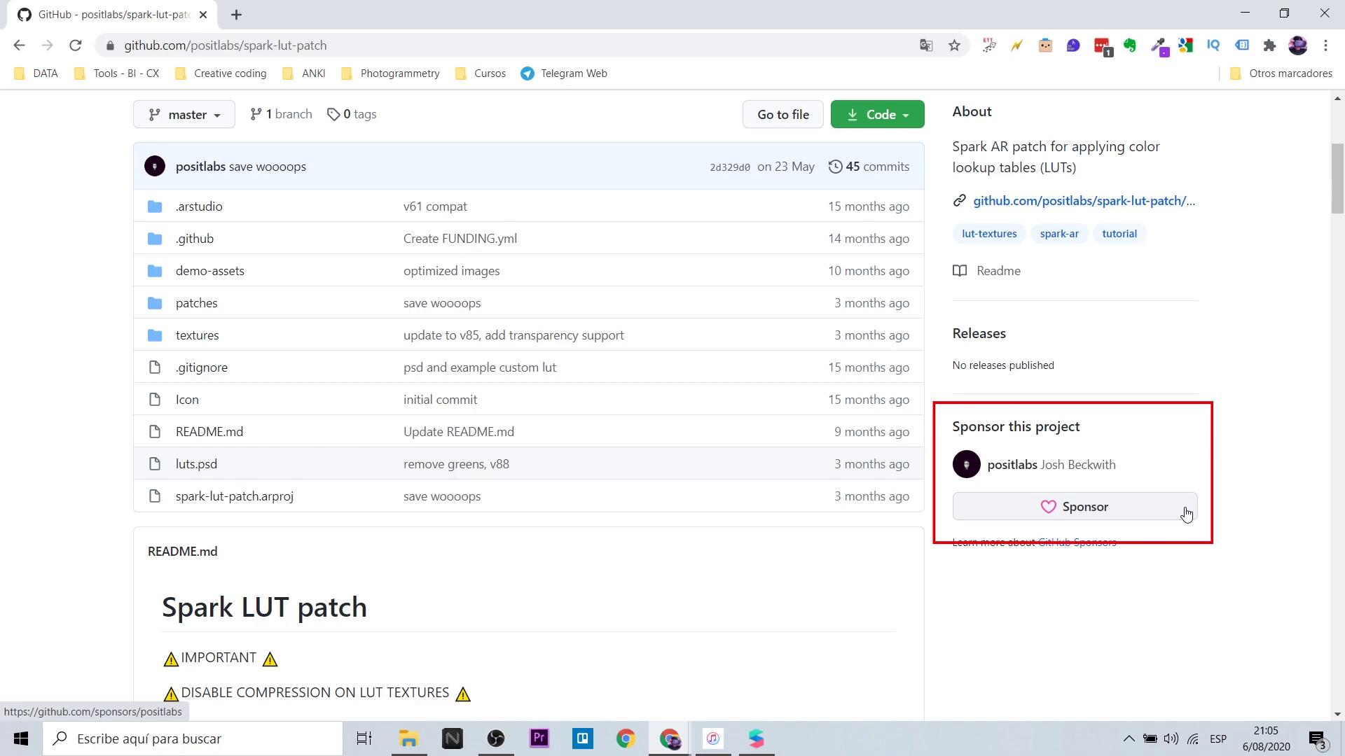
scroll(1186, 514, "up", 5)
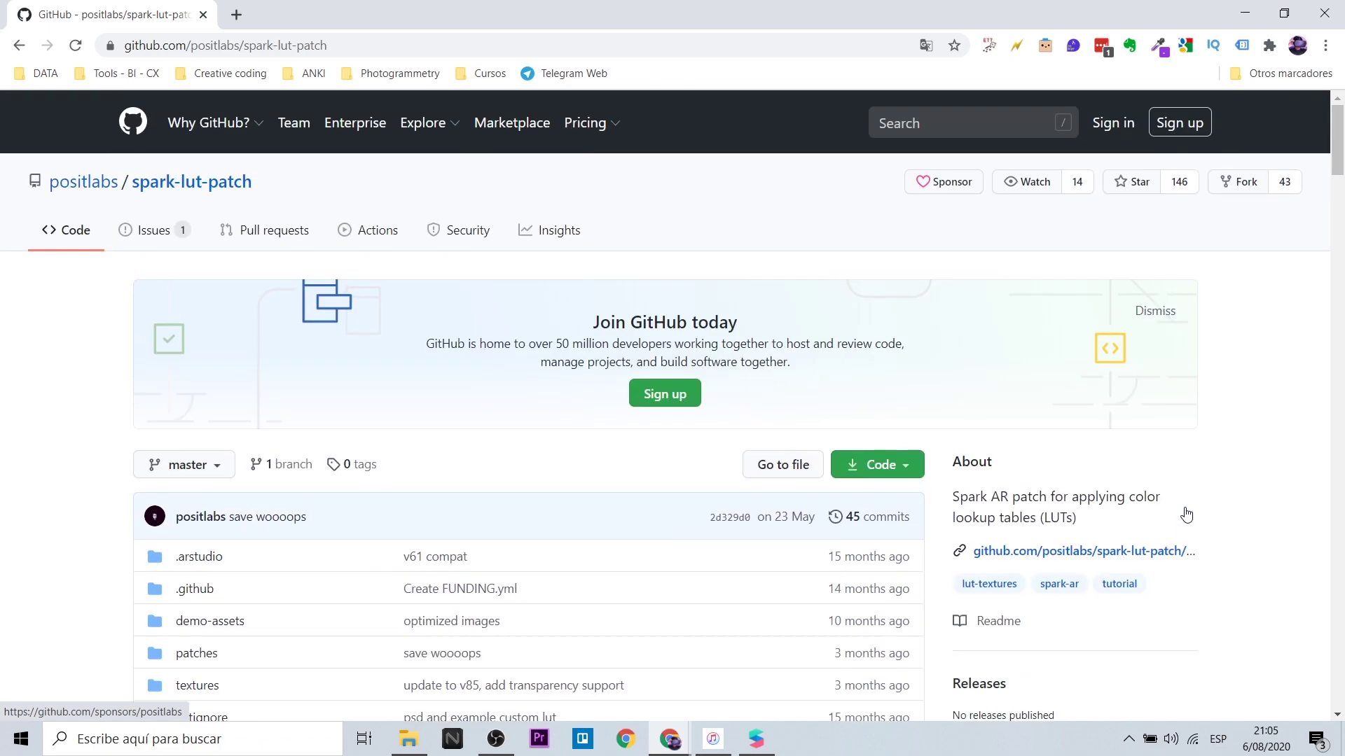
left_click(905, 467)
left_click(768, 668)
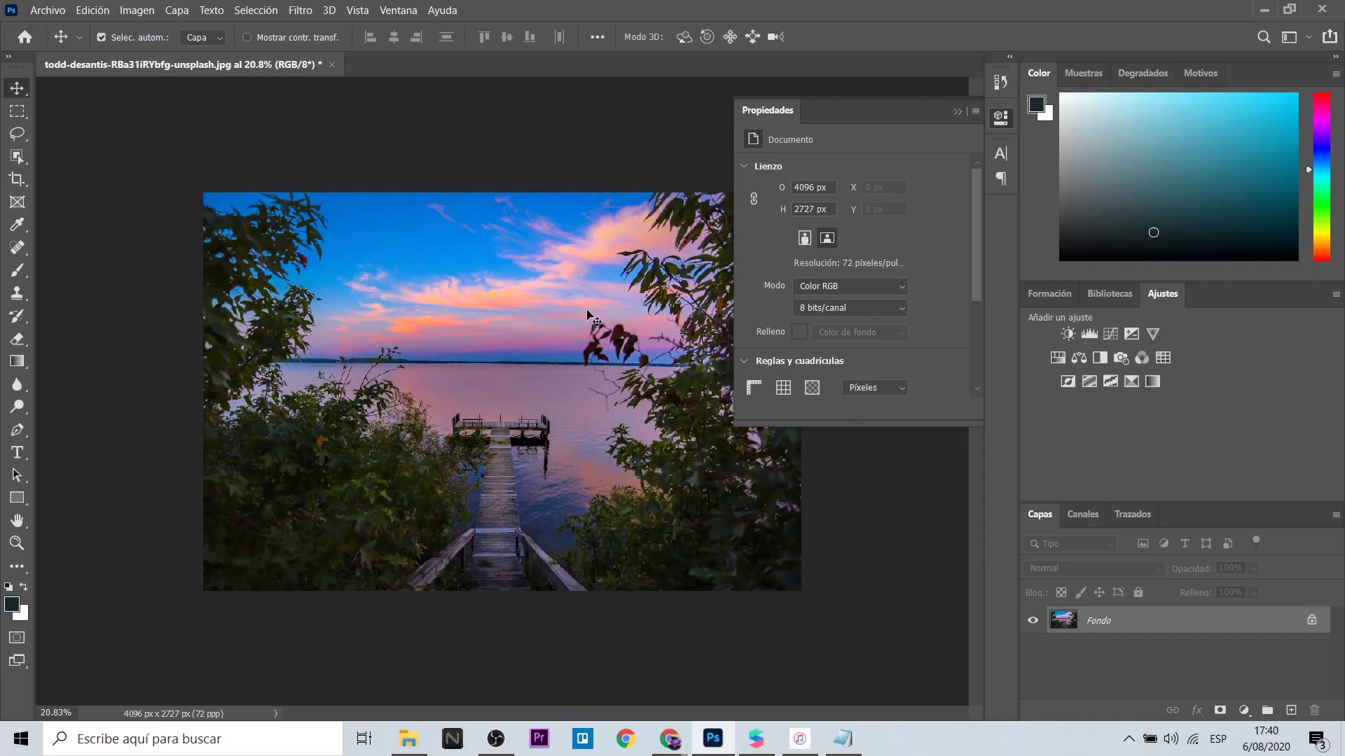
Zoom around the pier-at-sunset photo and bring up the adjustment layer types
scroll(589, 322, "down", 2, "alt")
scroll(634, 378, "up", 5, "alt")
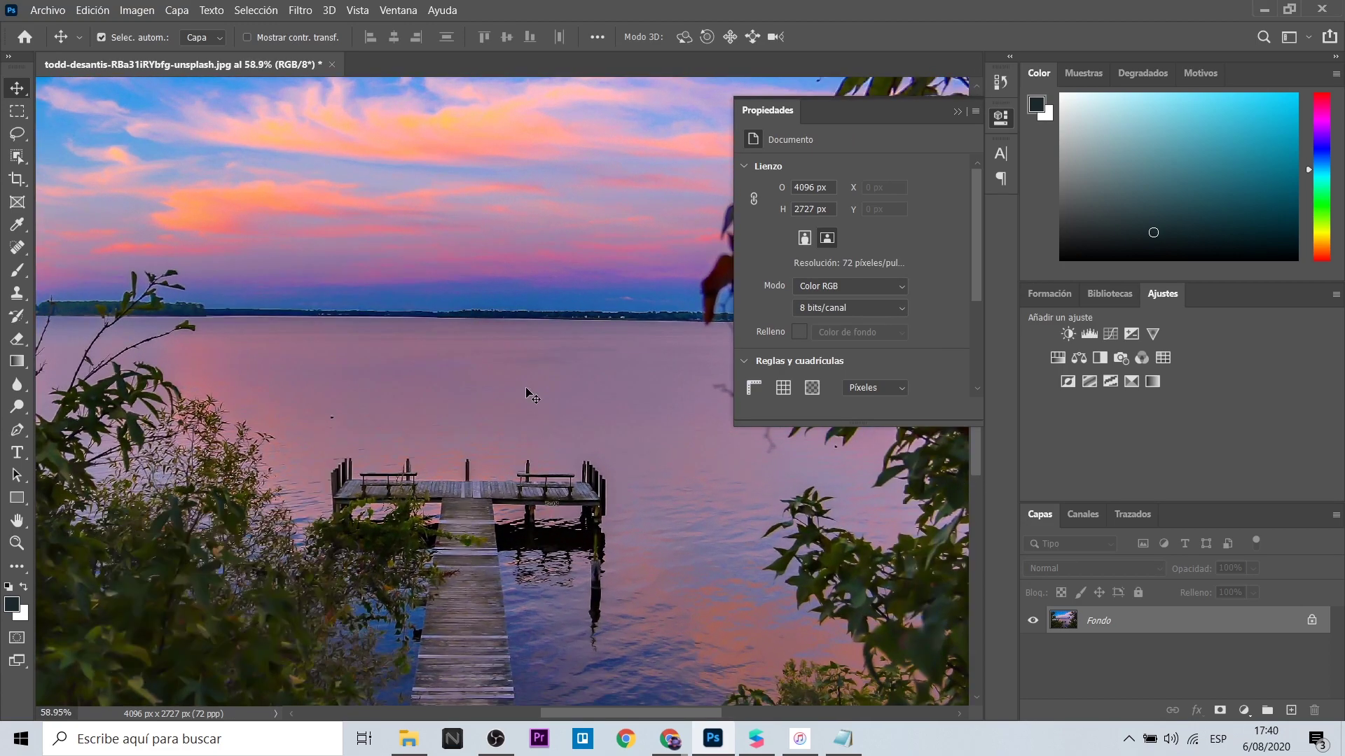
scroll(527, 393, "down", 1, "alt")
scroll(527, 392, "down", 3, "alt")
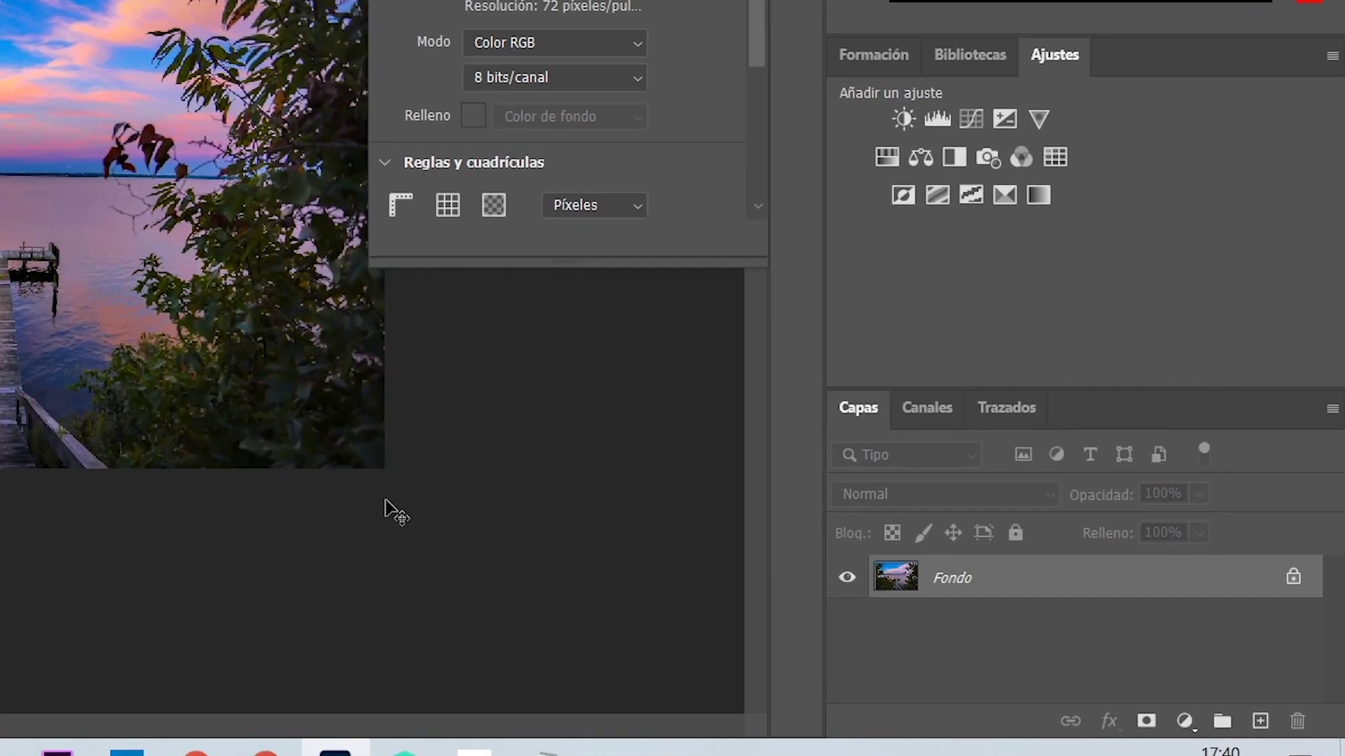
left_click(1182, 721)
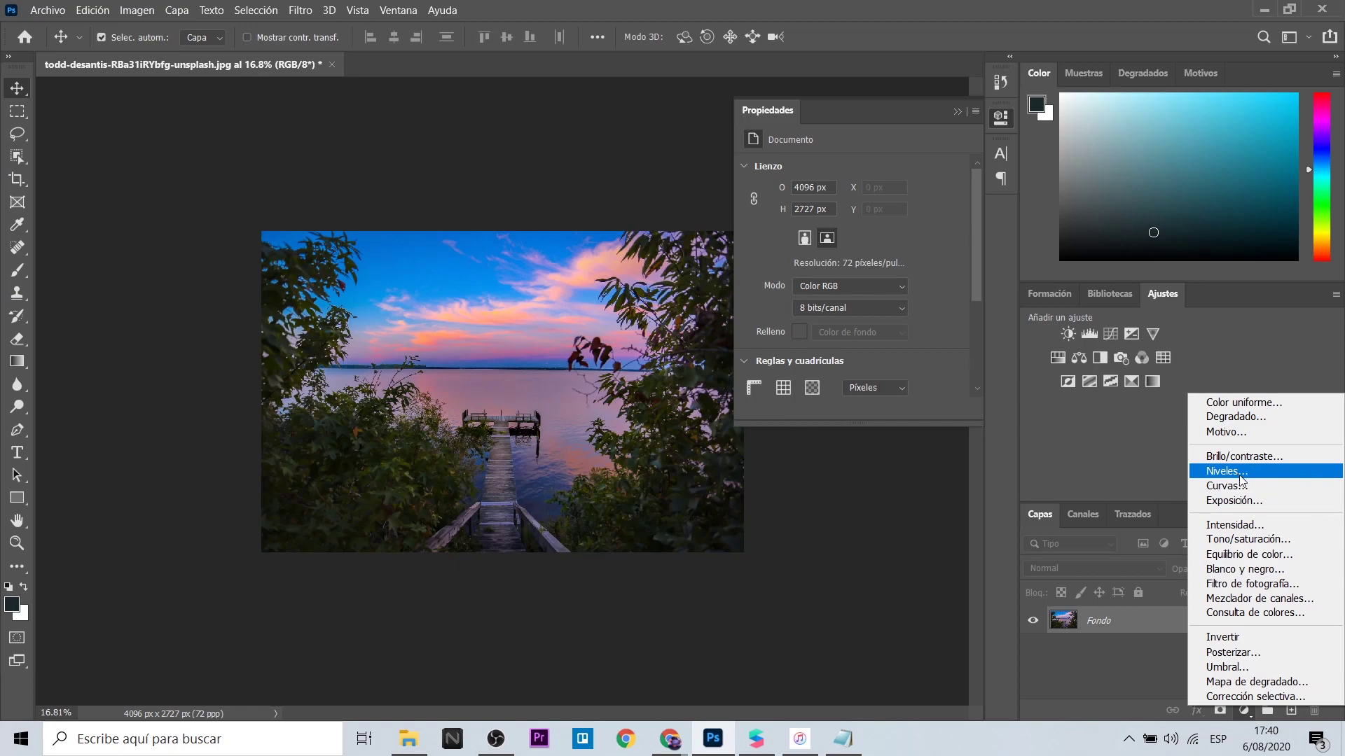
Add a Curves adjustment layer and lift the blue curve's shadows with new points
left_click(1243, 485)
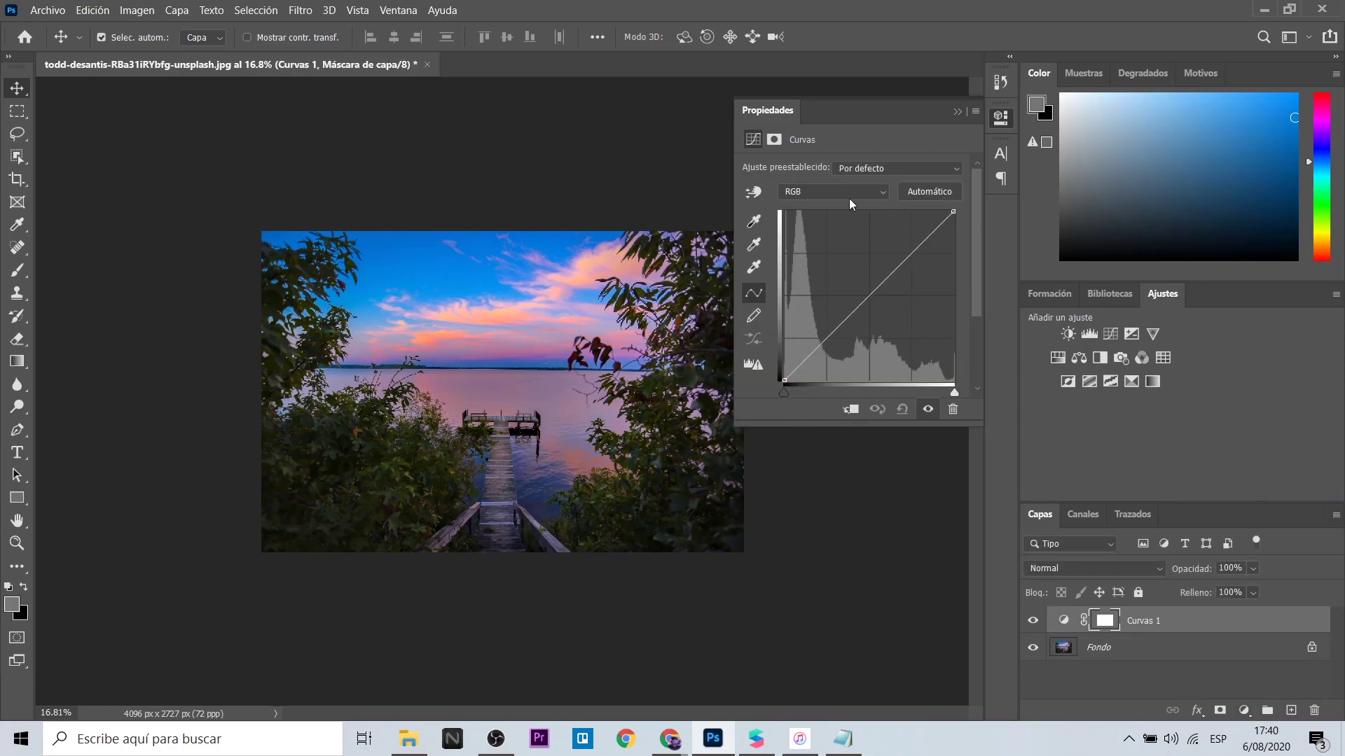
left_click(851, 193)
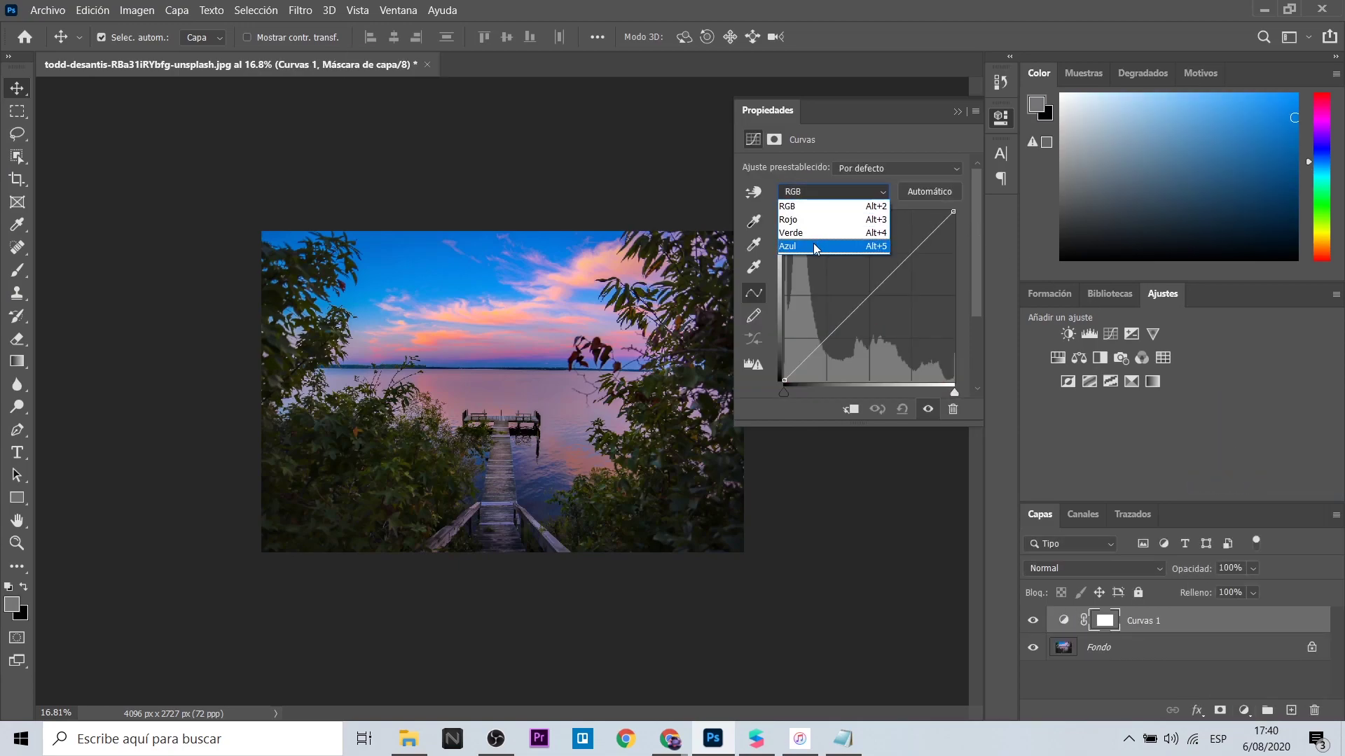
left_click(816, 246)
left_click(936, 230)
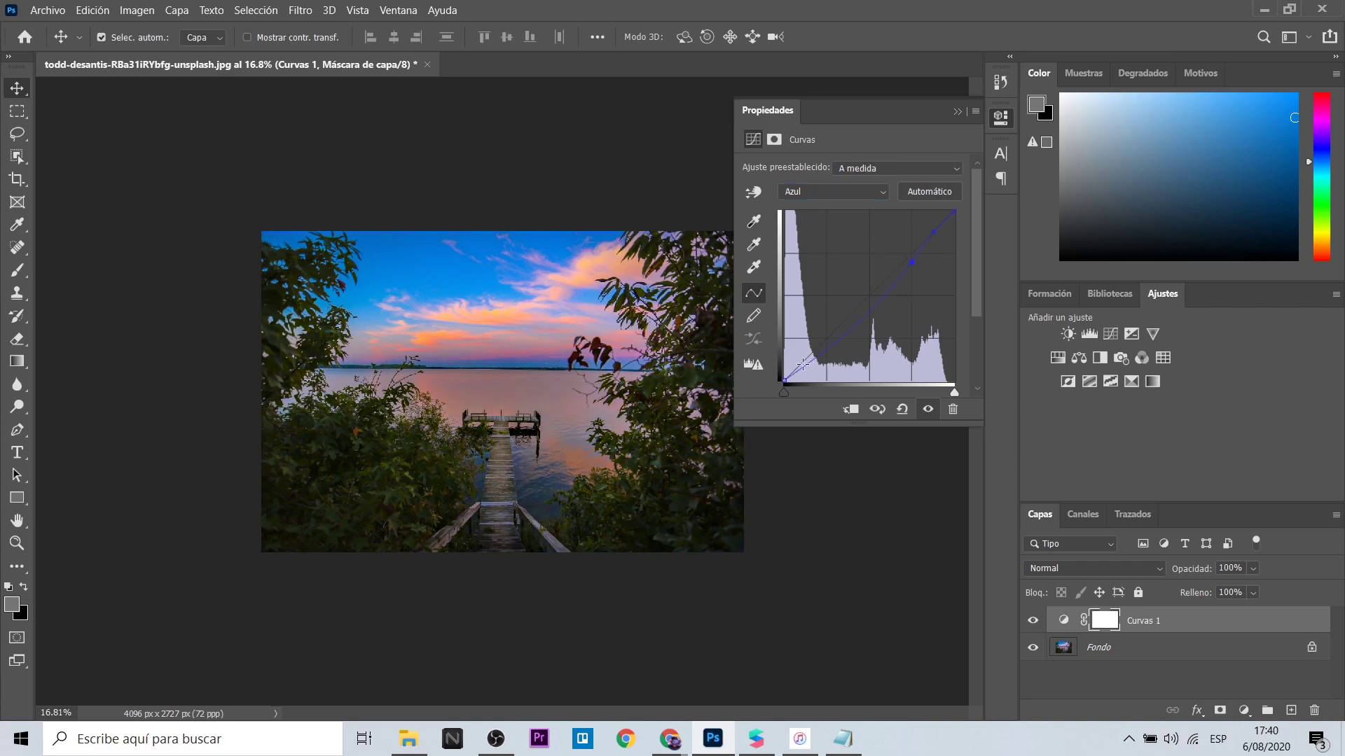
left_click(846, 309)
left_click_drag(796, 358, 789, 345)
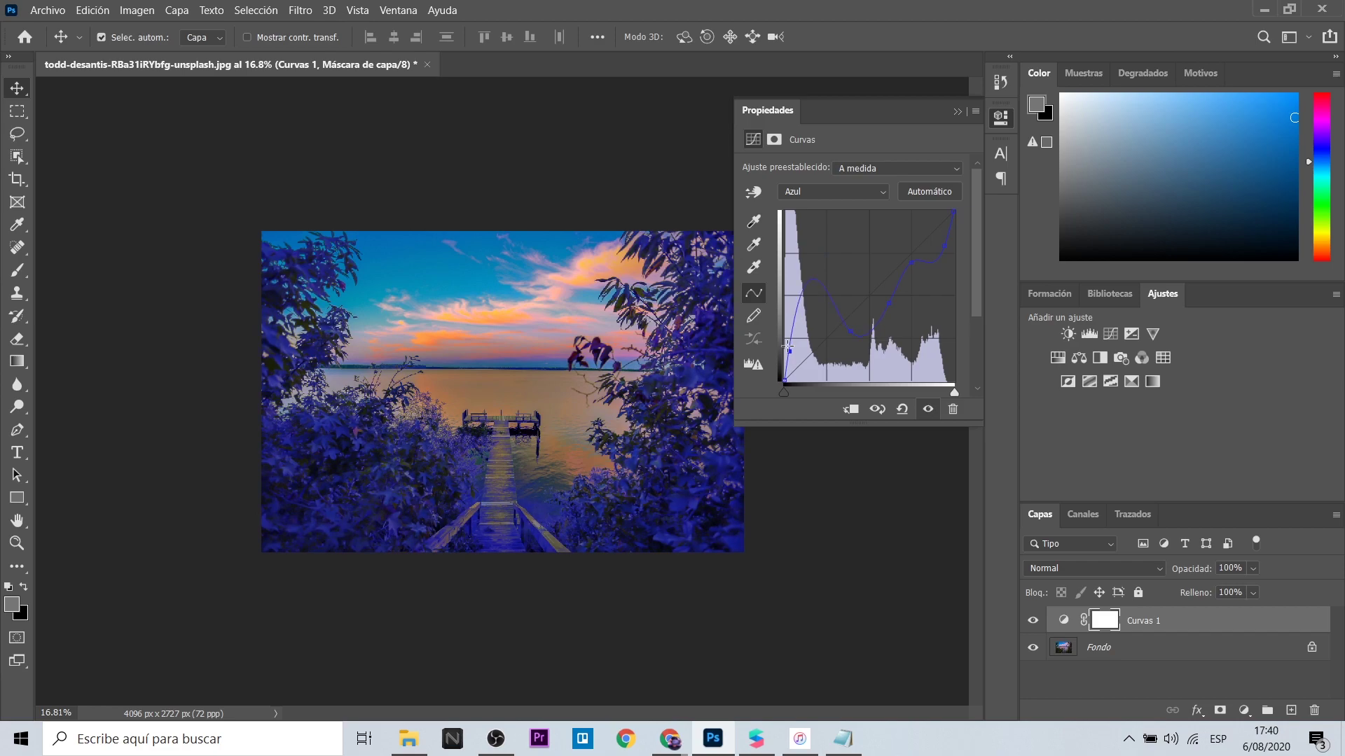
Bend the Rojo curve into a wave, dropping its top end and lowering points
left_click(840, 197)
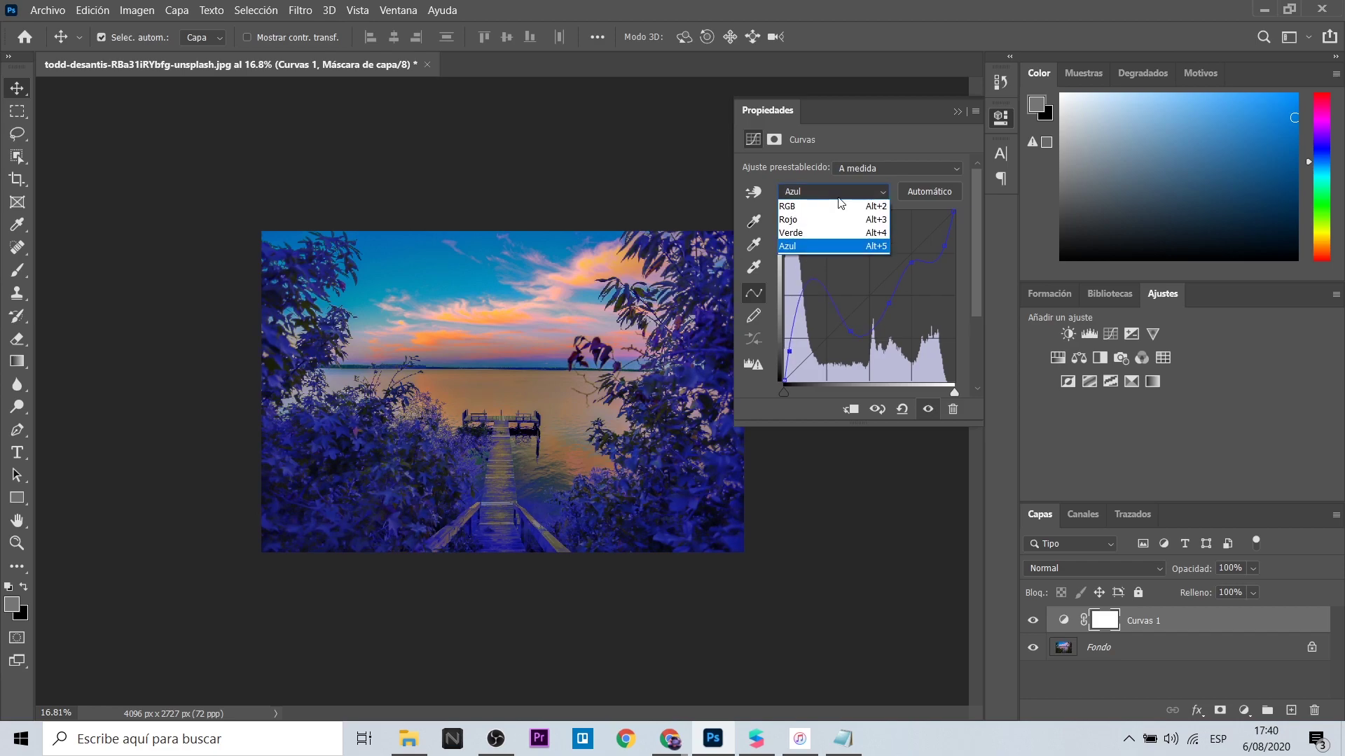
left_click(817, 228)
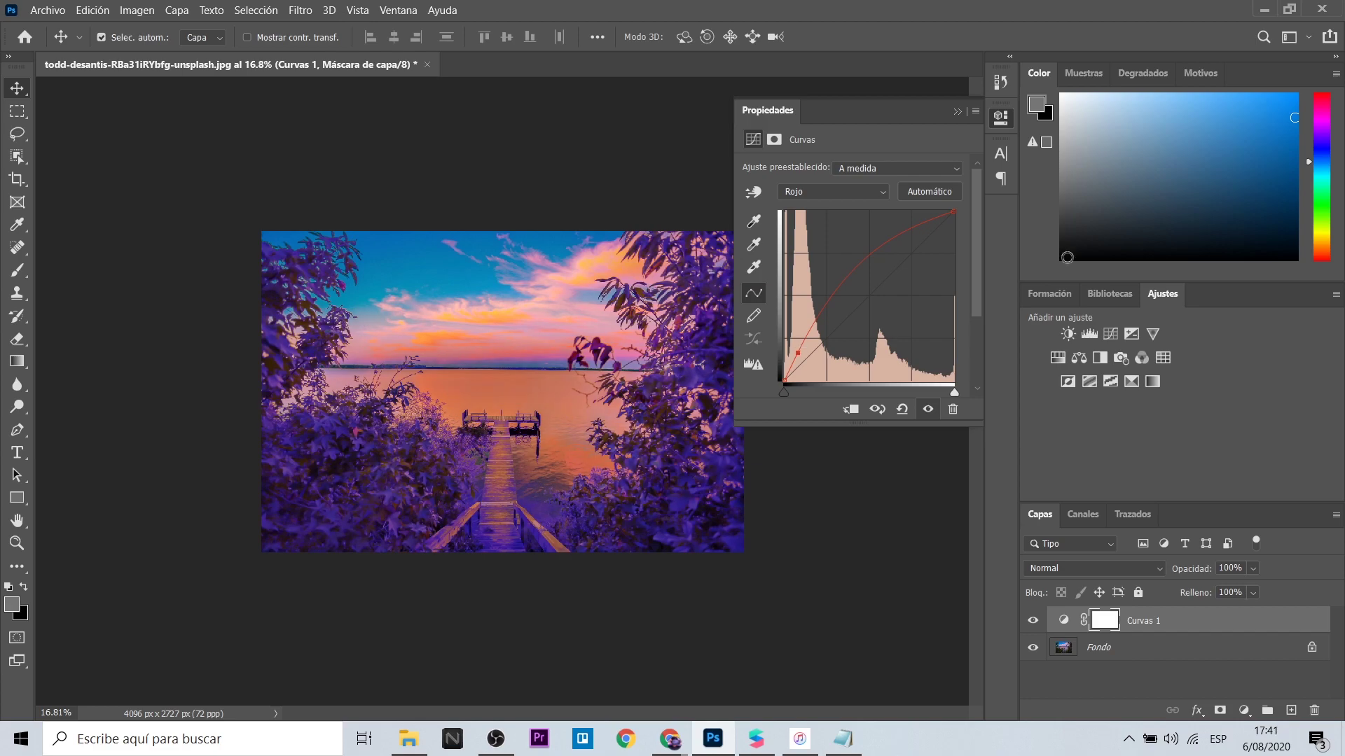
left_click_drag(933, 246, 933, 255)
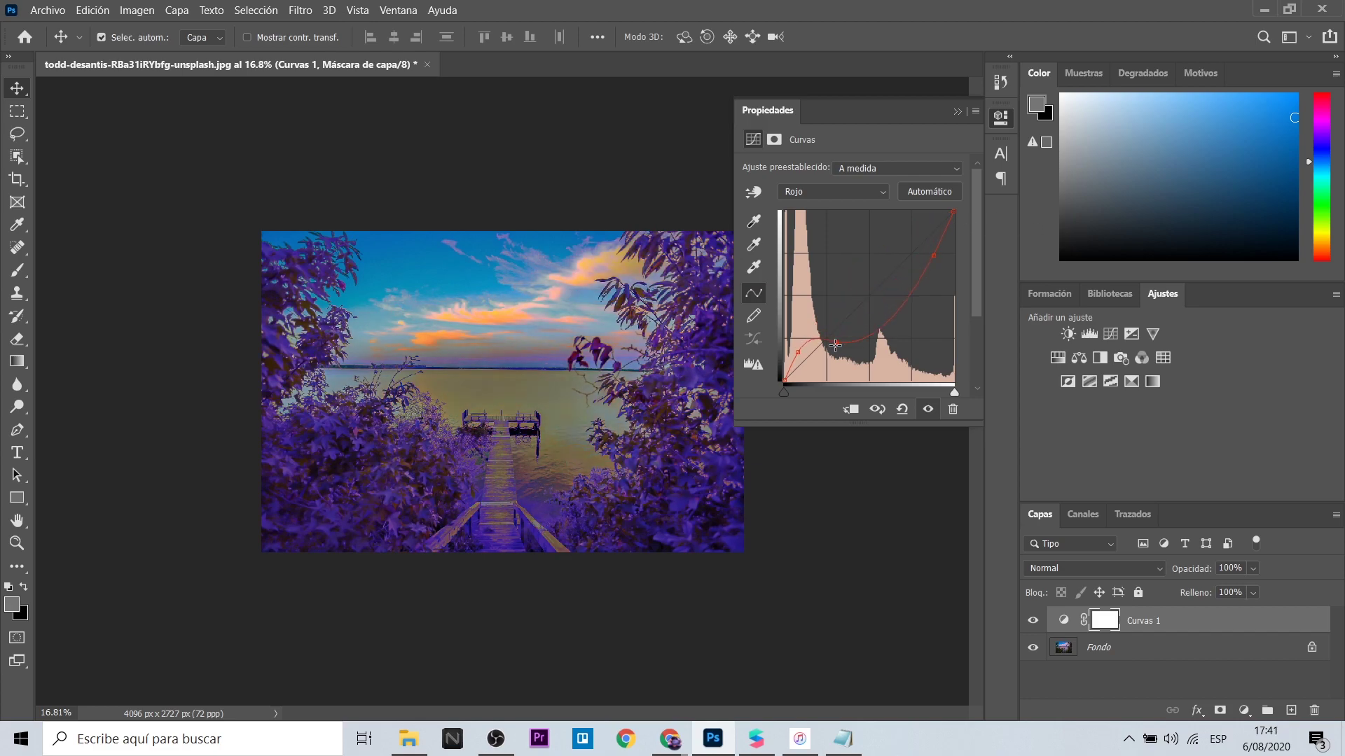
mouse_move(834, 344)
left_mouse_down()
mouse_move(827, 355)
mouse_move(841, 307)
left_mouse_up()
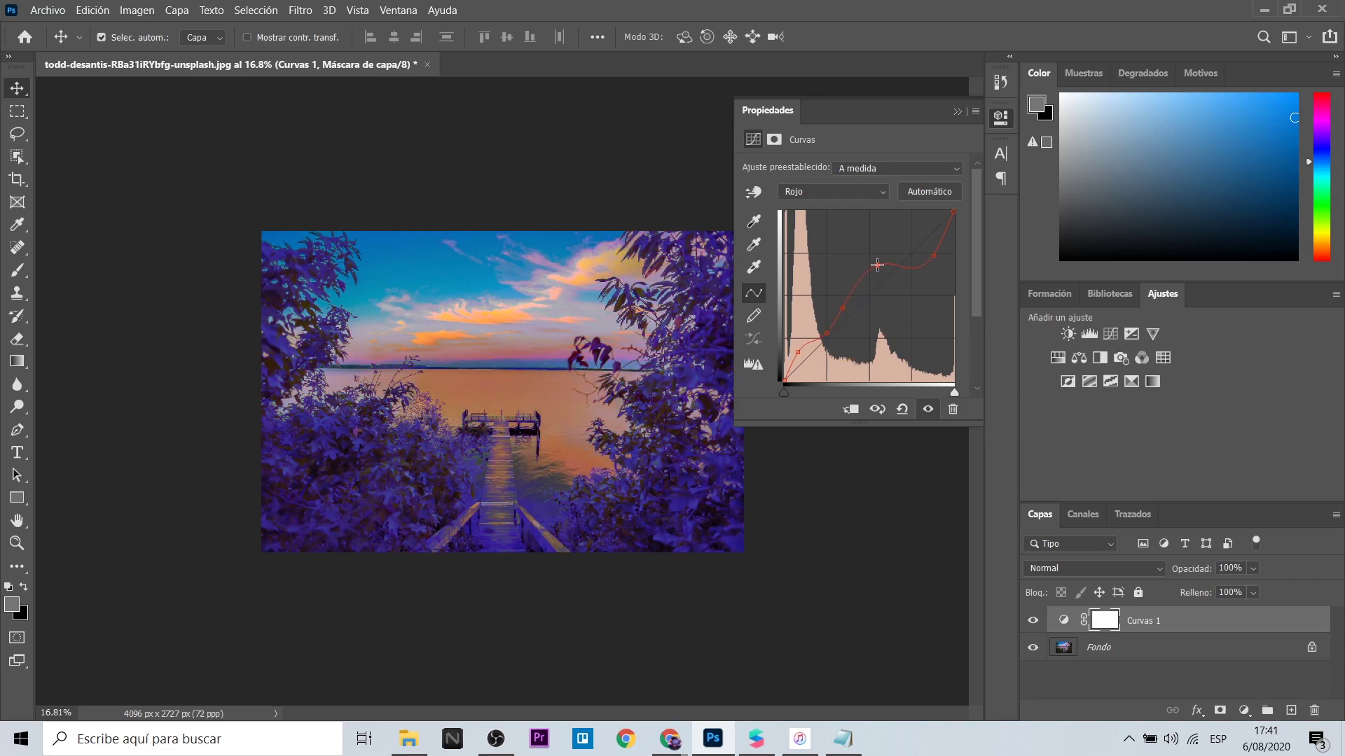
left_click_drag(953, 212, 953, 378)
left_click(915, 273)
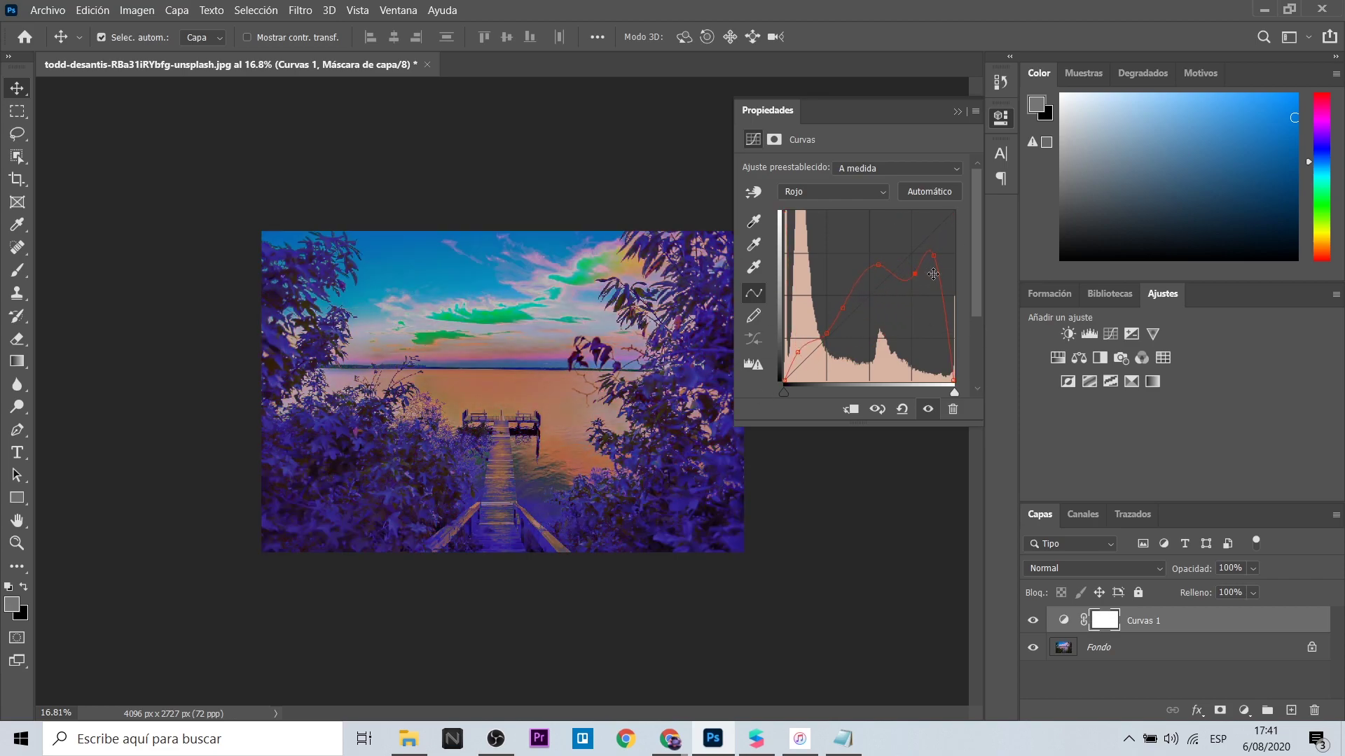
left_click_drag(878, 265, 884, 297)
Reshape the Verde curve into a wave, pushing tones toward purple
key("alt+4")
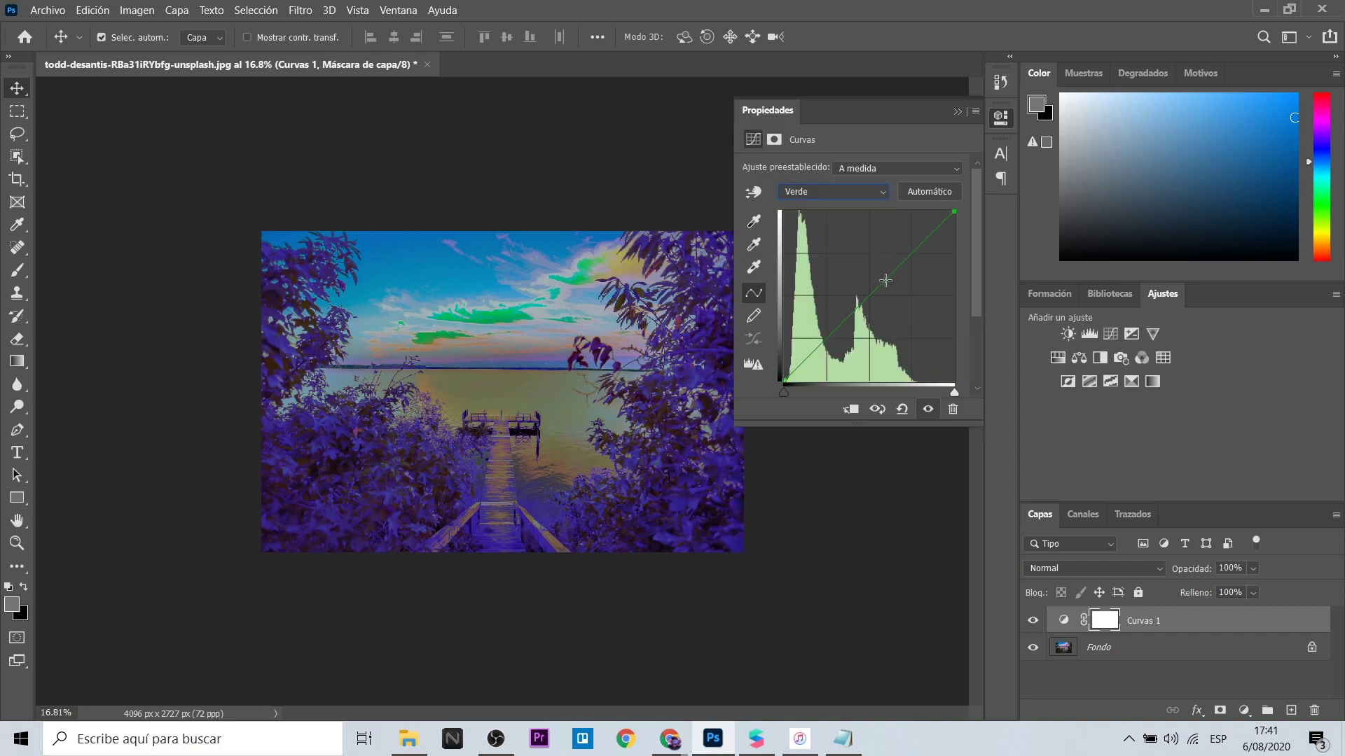
mouse_move(814, 341)
left_mouse_down()
mouse_move(824, 349)
mouse_move(796, 367)
left_mouse_up()
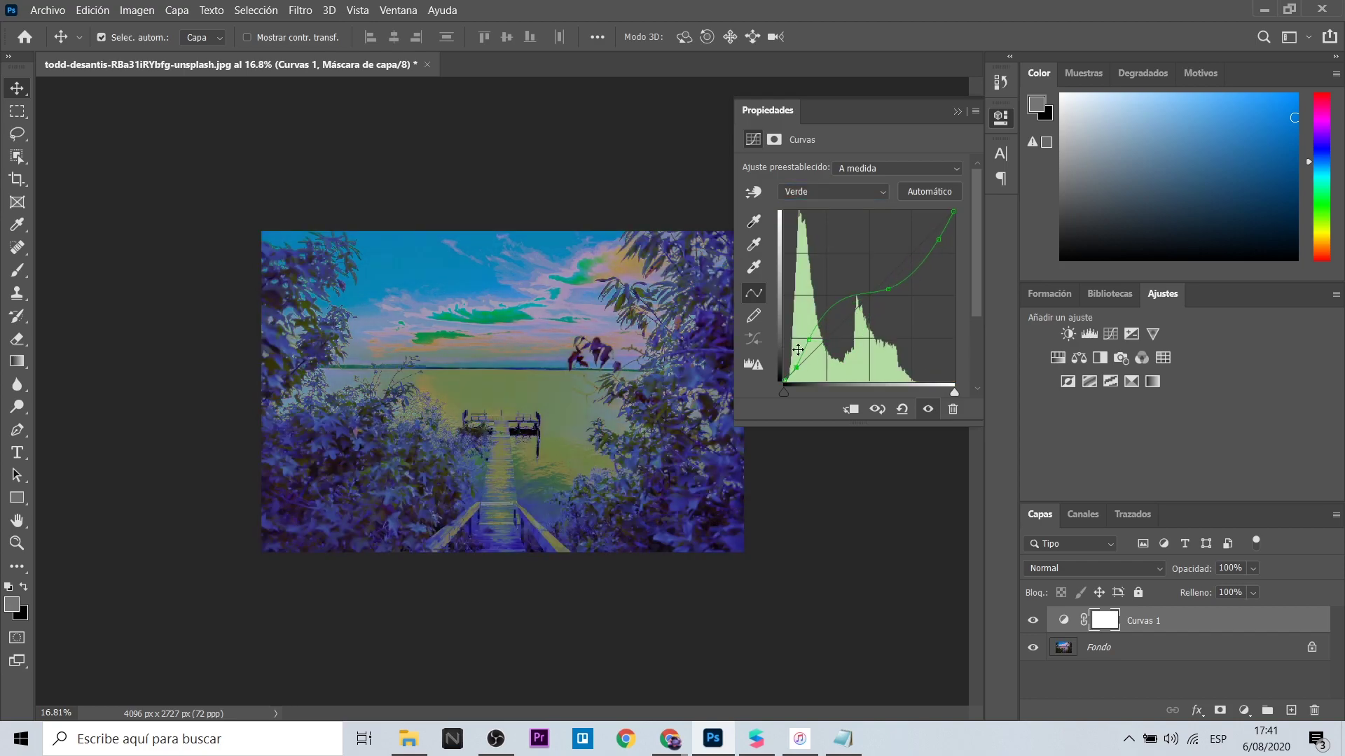
mouse_move(888, 289)
left_mouse_down()
mouse_move(909, 306)
mouse_move(891, 299)
left_mouse_up()
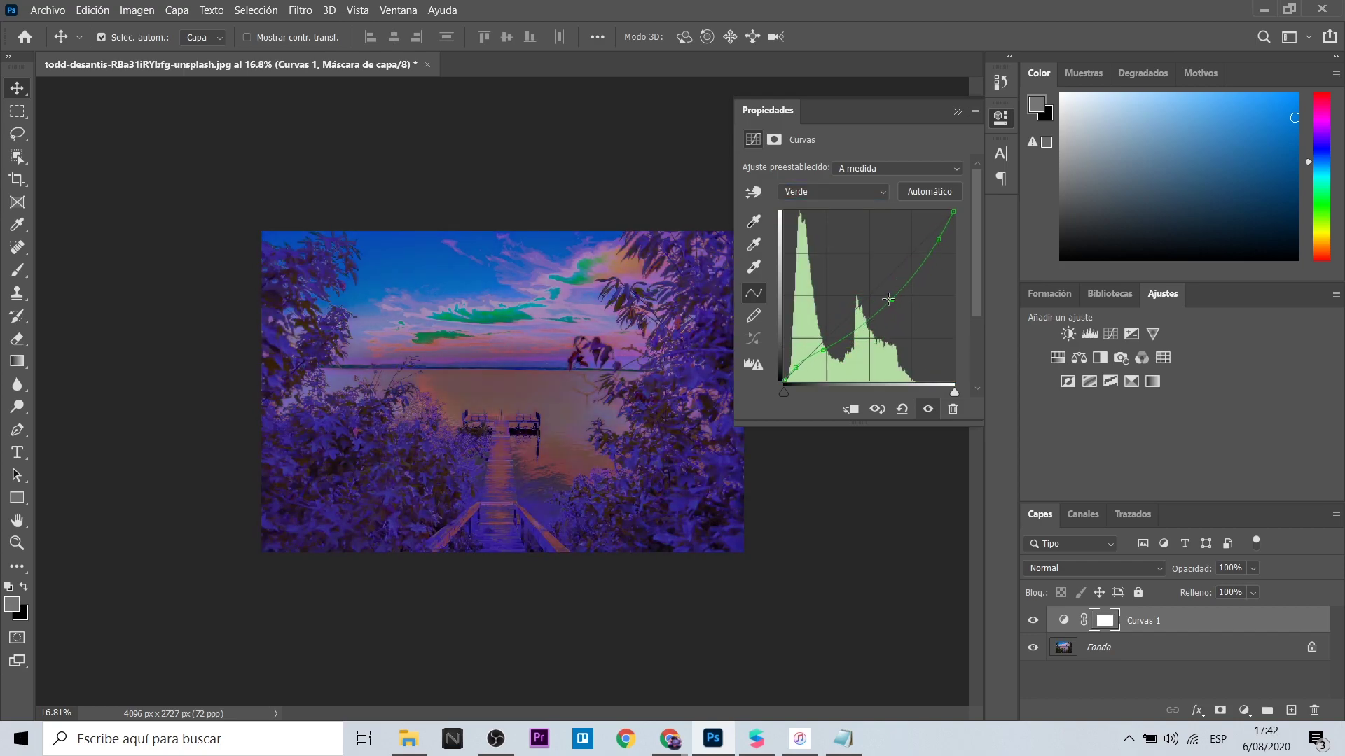
scroll(541, 415, "up", 5, "alt")
scroll(237, 486, "up", 2, "alt")
scroll(242, 469, "up", 2, "alt")
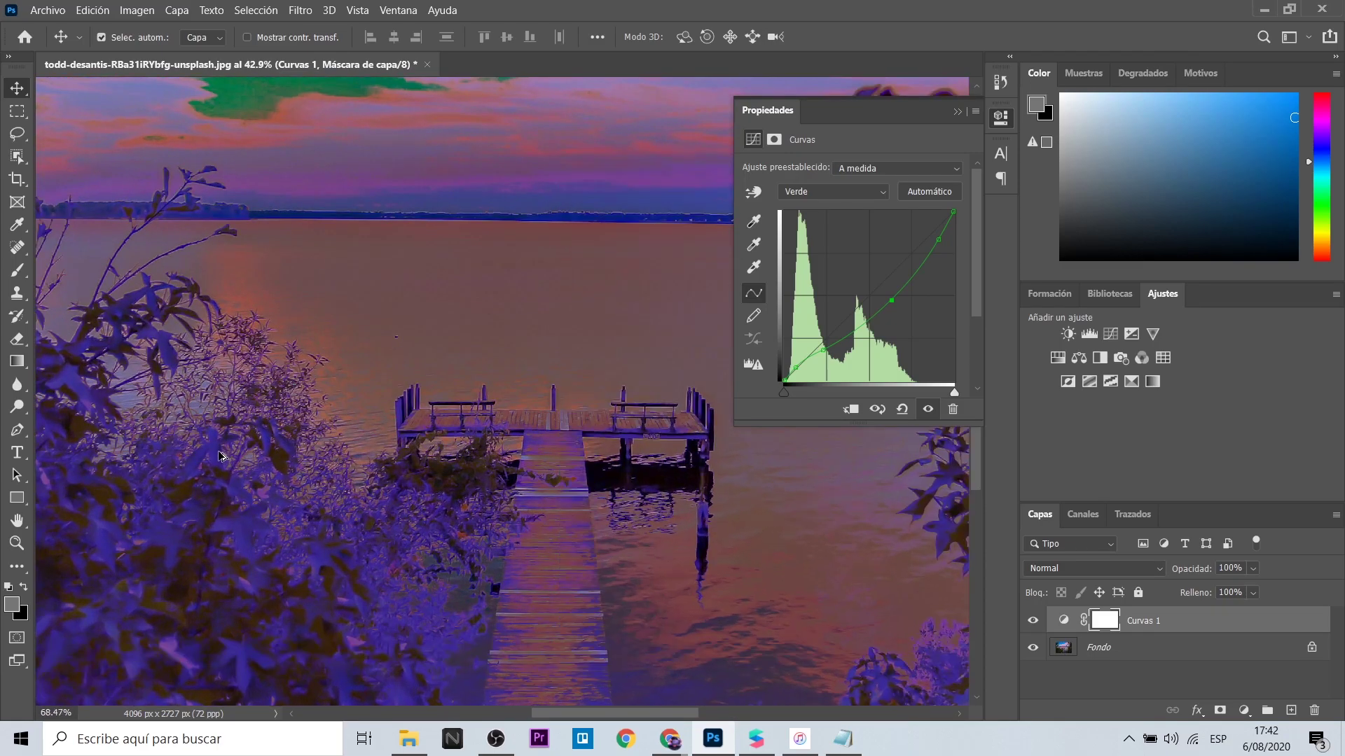
scroll(246, 448, "up", 2, "alt")
scroll(251, 427, "up", 1, "alt")
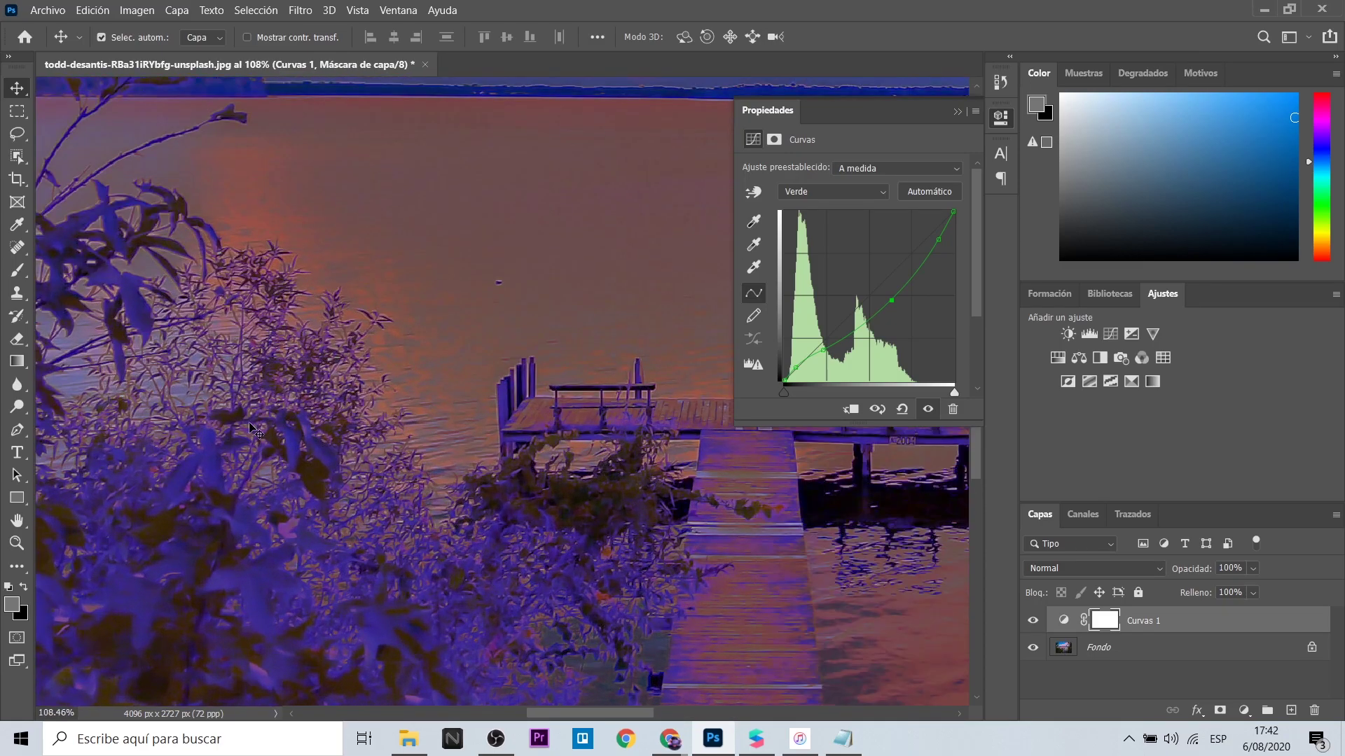
Lower the Azul curve's bulge toward pinkish purple and review the red and green curves
left_click(865, 192)
left_click(798, 231)
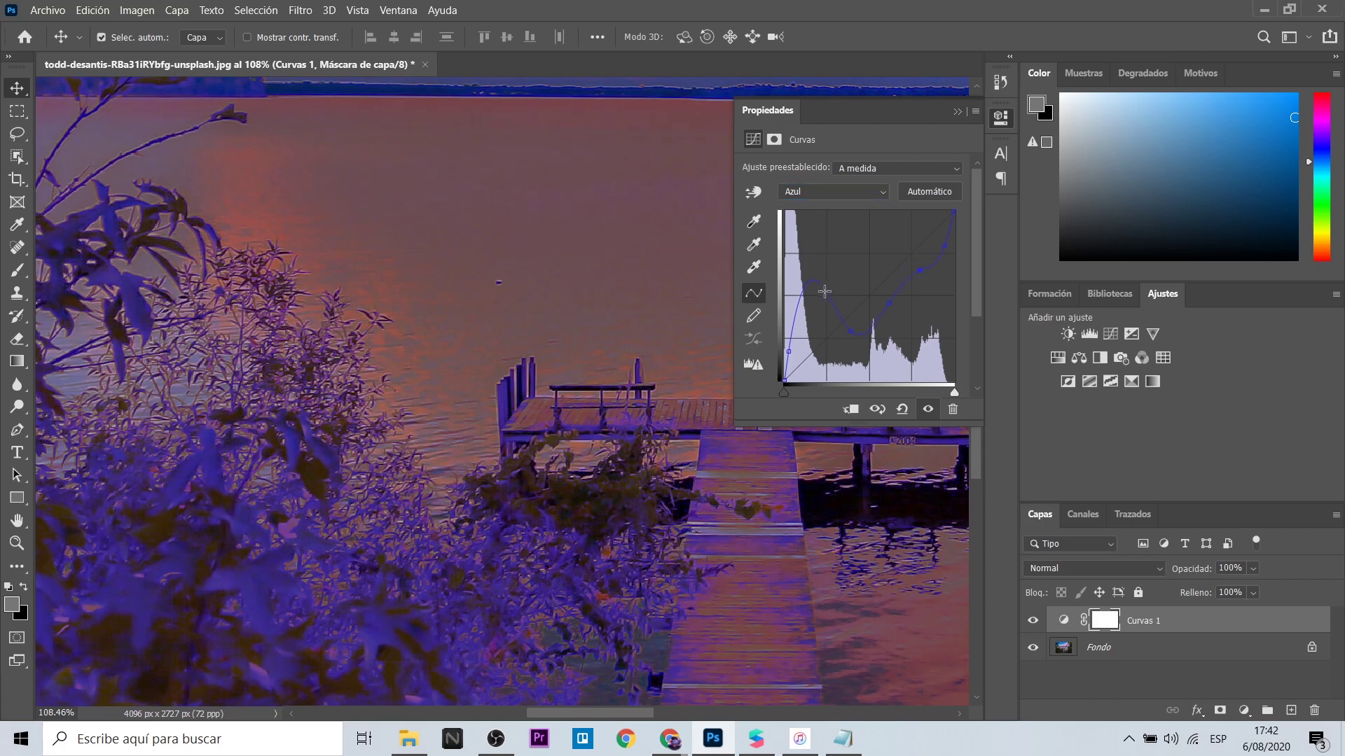
left_click_drag(824, 292, 819, 306)
scroll(700, 311, "down", 5, "alt")
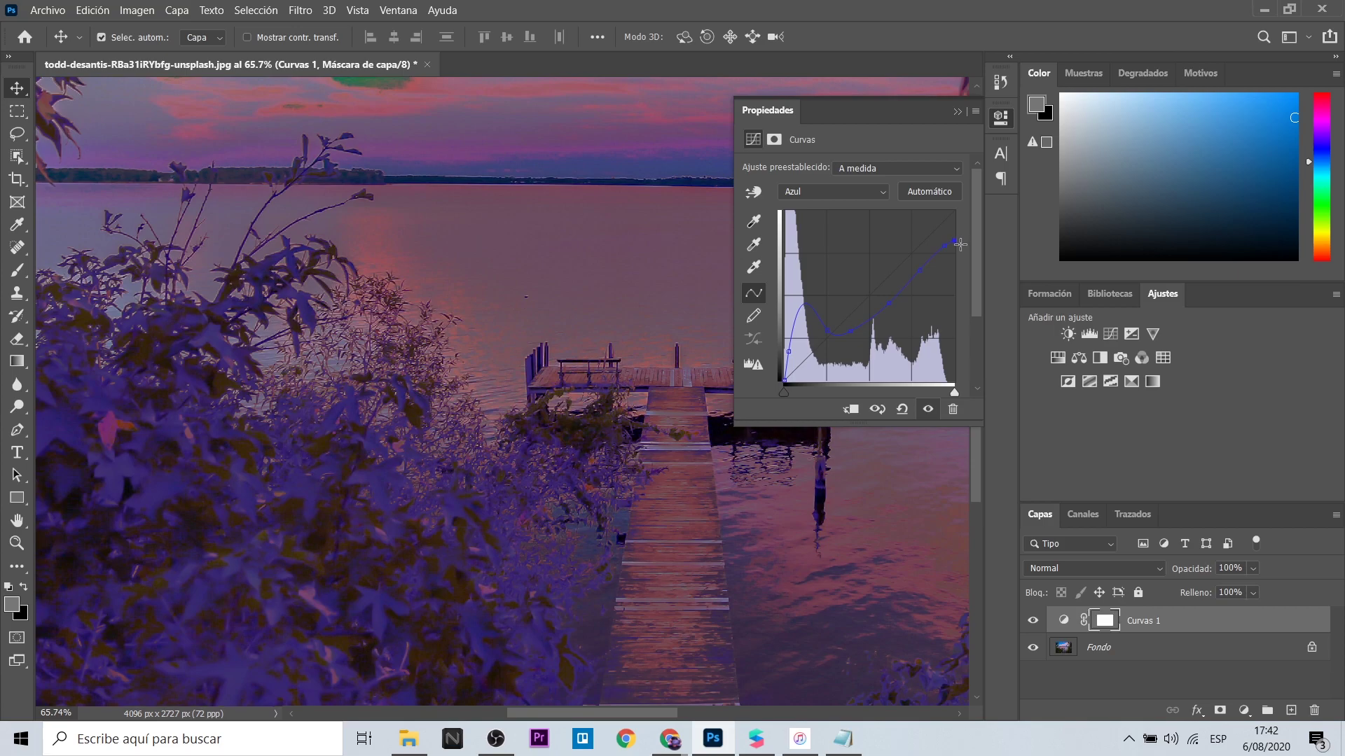
scroll(630, 490, "down", 10, "alt")
key("alt+3")
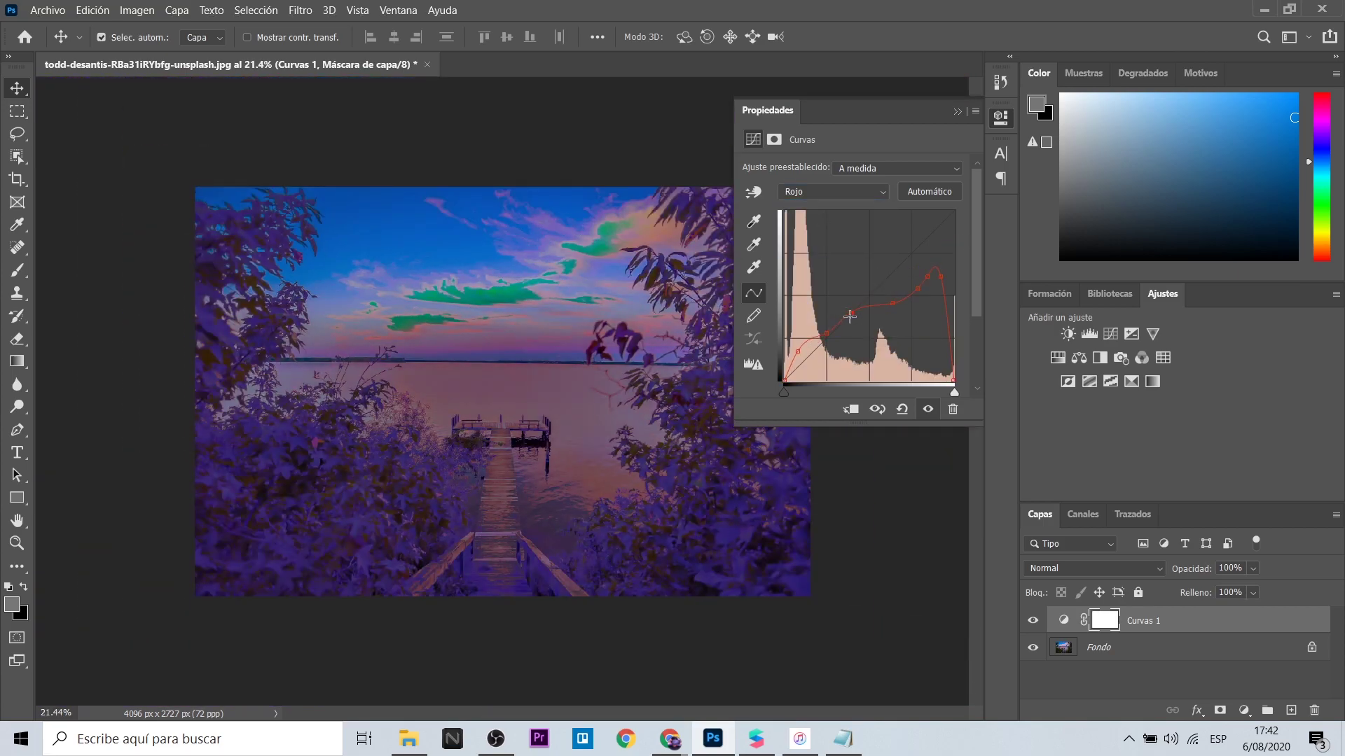
key("alt+4")
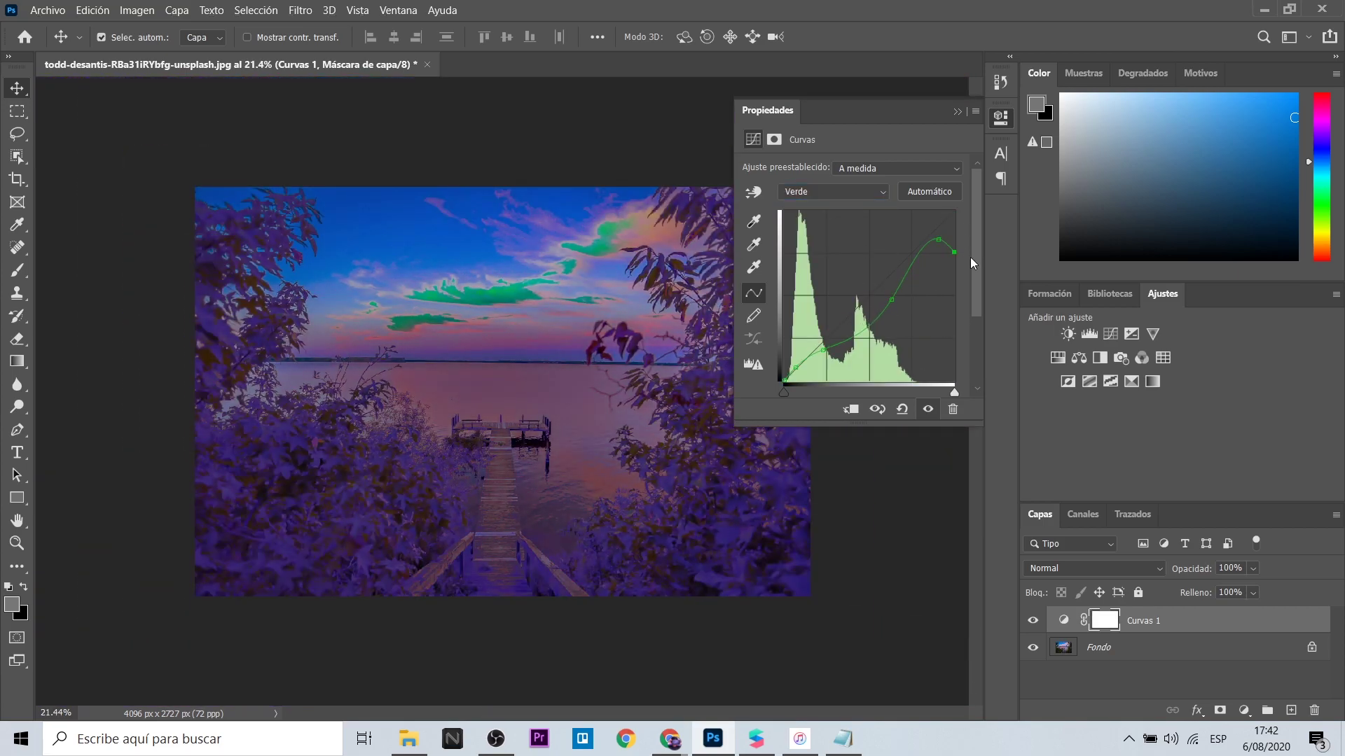
Toggle Curvas 1 visibility several times to compare before and after
left_click(1033, 620)
left_click(1034, 620)
left_click(1034, 620)
left_click(1033, 619)
left_click(1033, 619)
left_click(1034, 620)
left_click(1034, 620)
left_click(1034, 619)
Open Archivo > Exportar > Tablas de consulta de colores with 64 grid points, Alto, CUBE
left_click(47, 9)
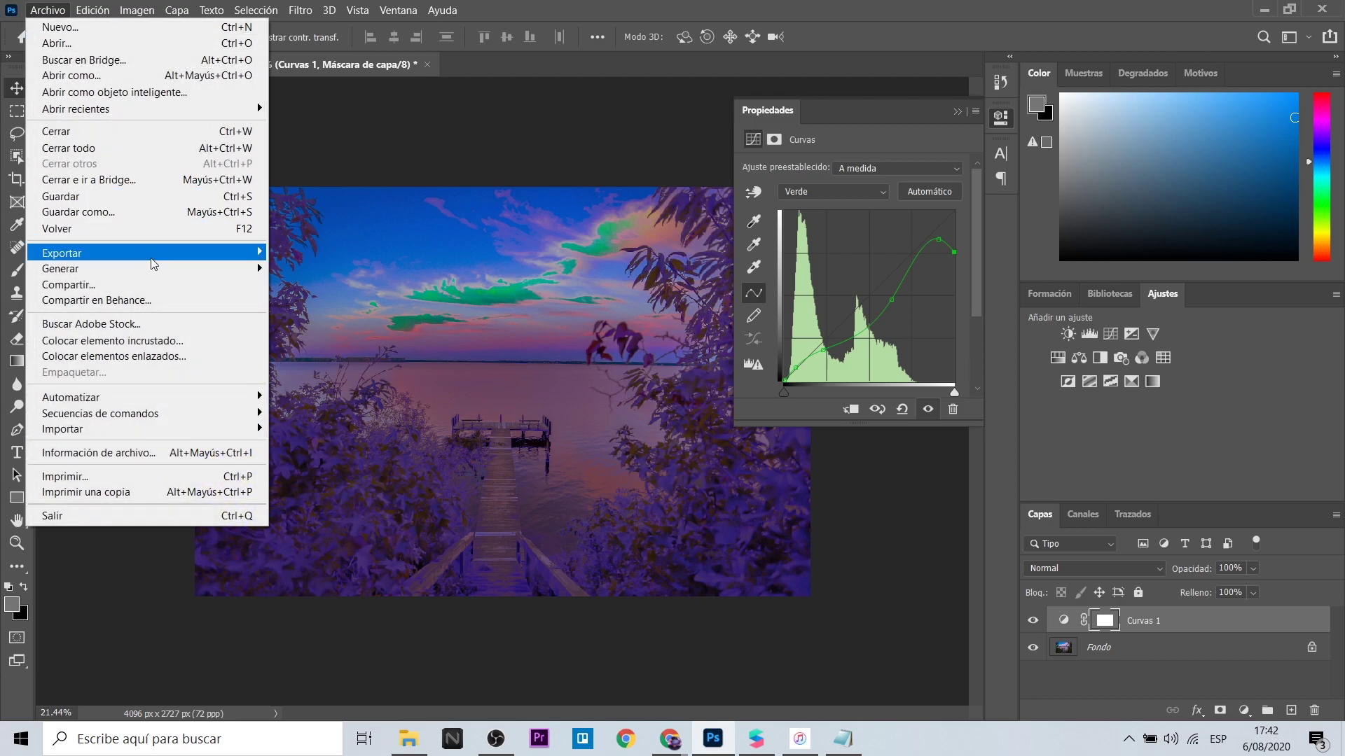
mouse_move(151, 253)
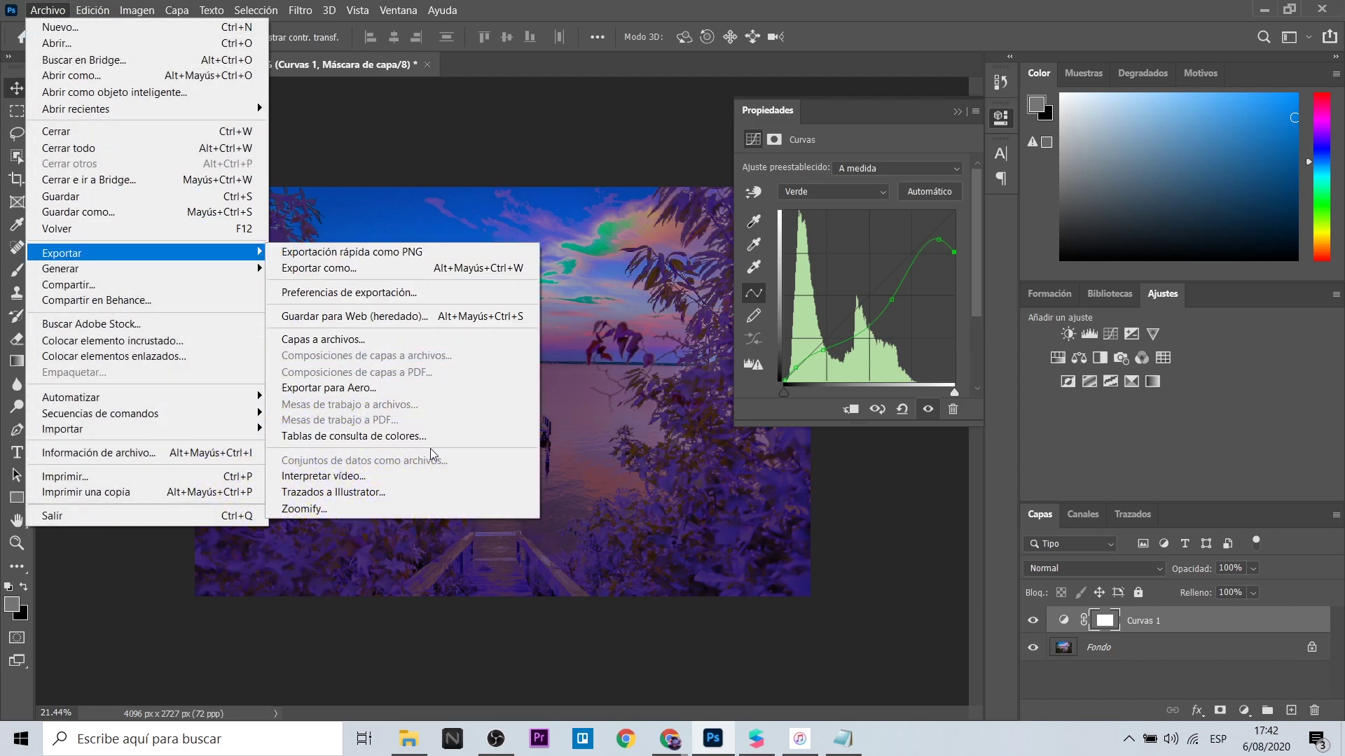
left_click(424, 437)
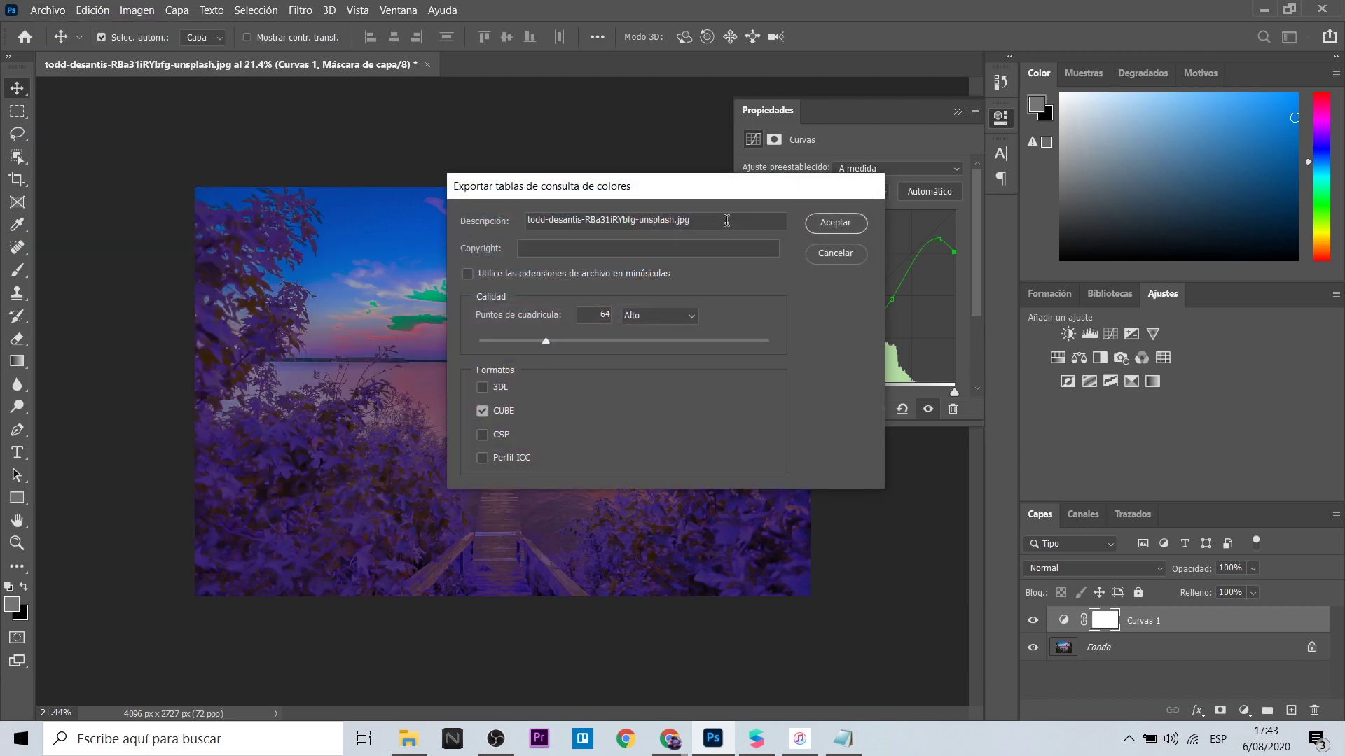
Replace the Descripción text with frio_rio and confirm the export settings
left_click_drag(726, 220, 471, 225)
key("BackSpace")
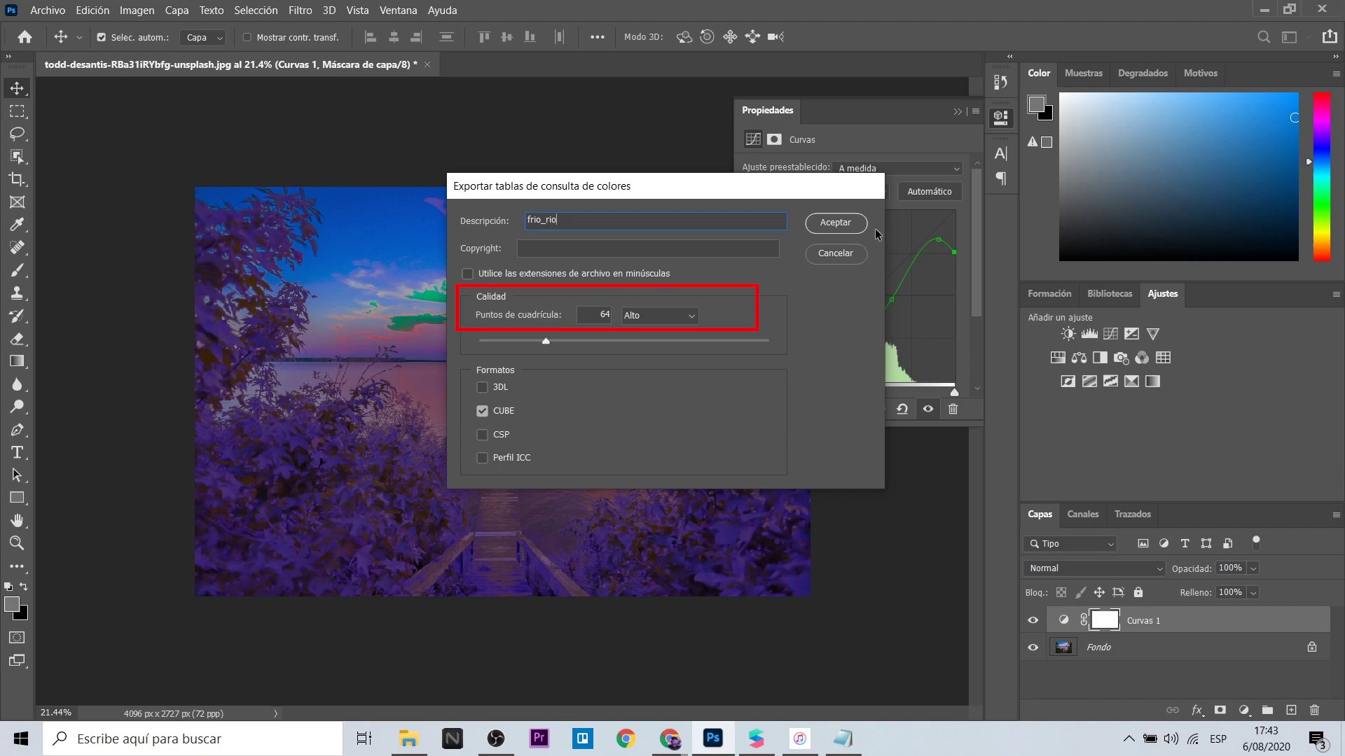
key("Return")
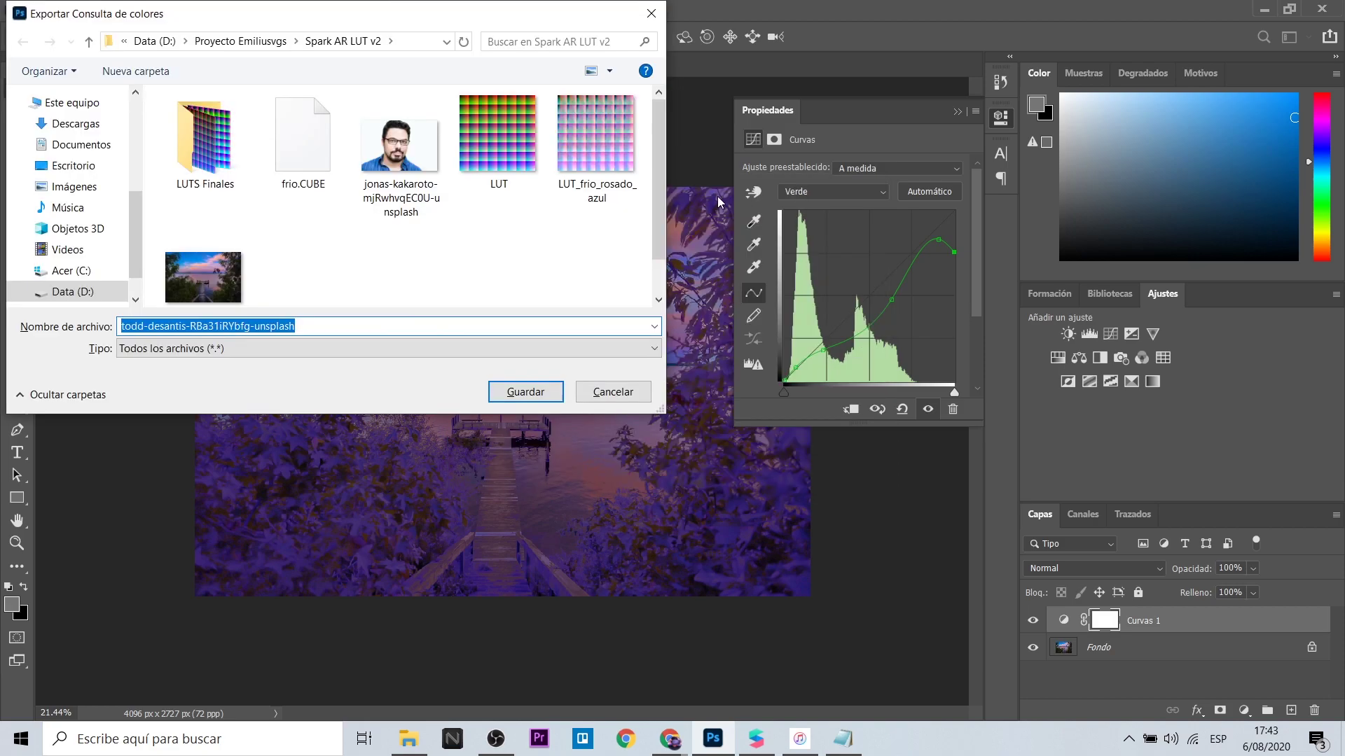
Save the lookup table over frio.CUBE in Spark AR LUT v2, confirming the replacement
left_click(580, 171)
left_click(293, 140)
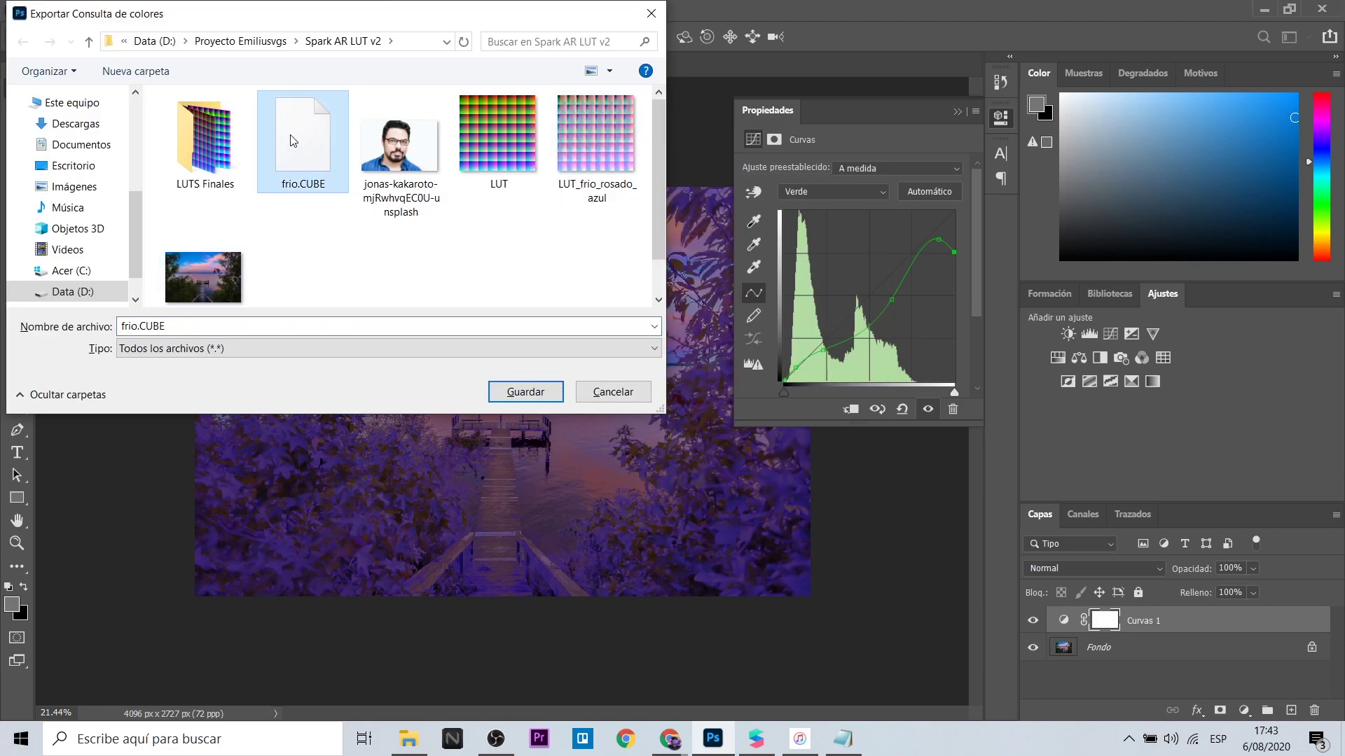
left_click(496, 389)
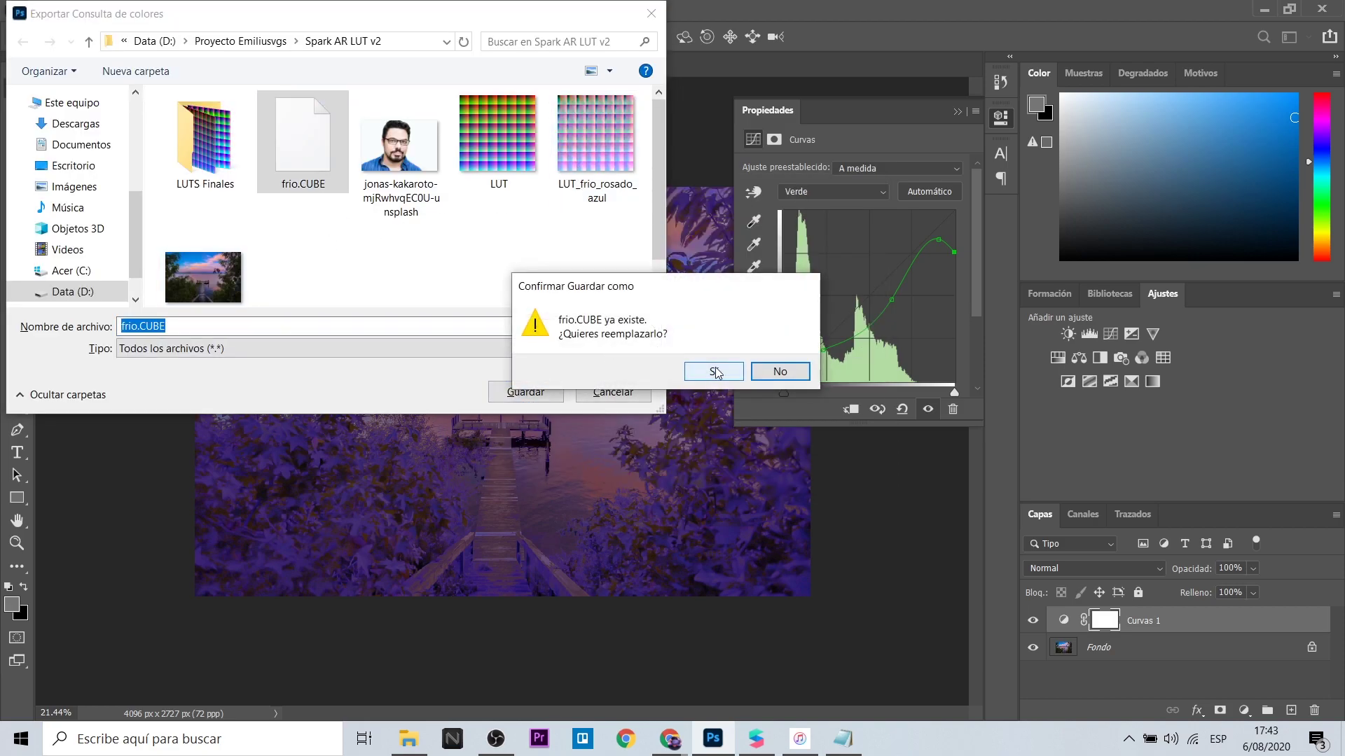
left_click(703, 366)
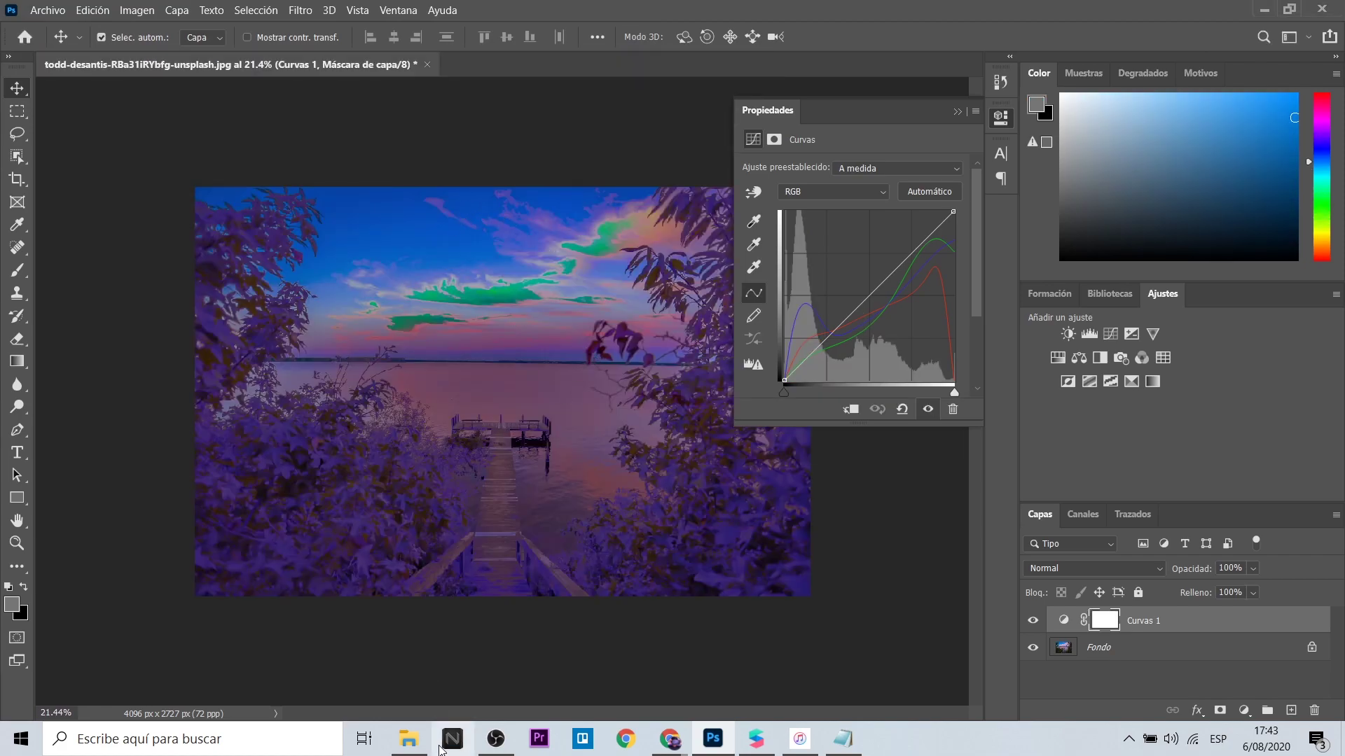
Drag LUT.png from the Spark AR LUT v2 folder into Photoshop, opening it without a profile
left_click(408, 739)
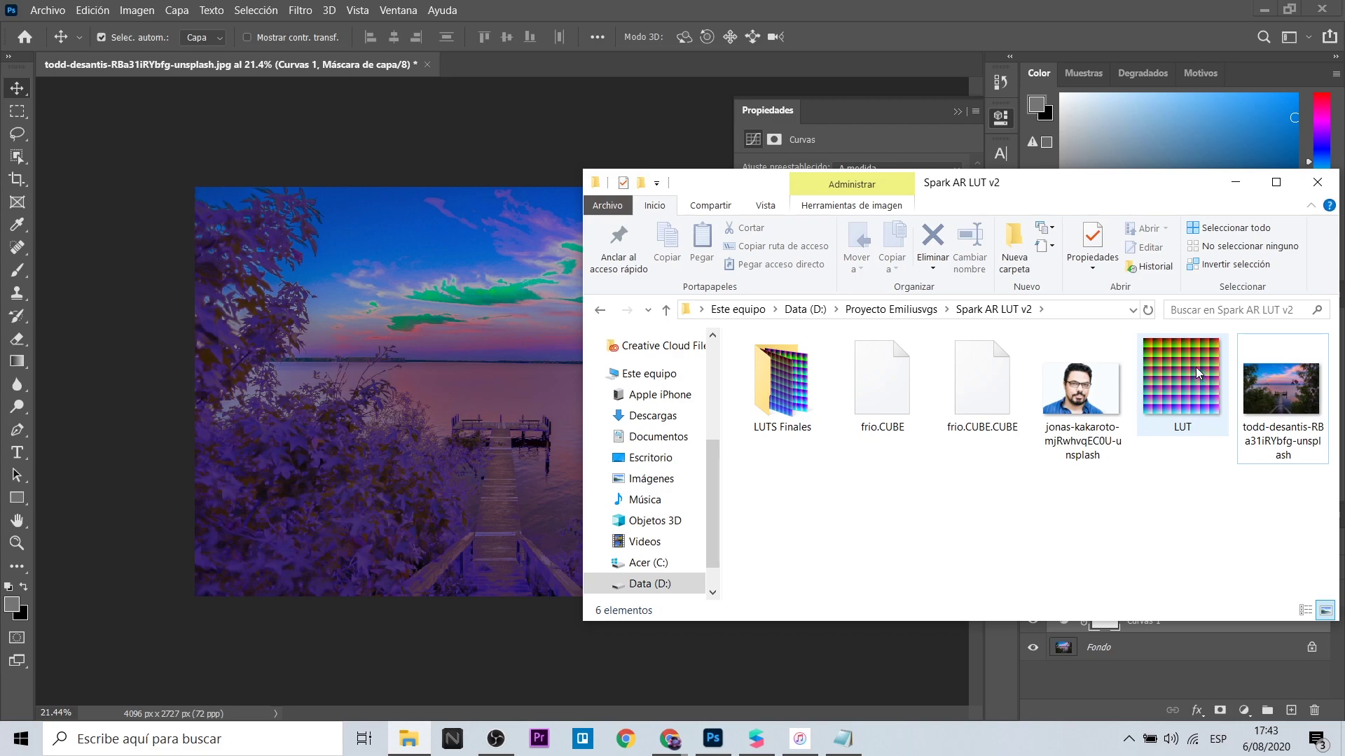
left_click_drag(1199, 373, 568, 194)
left_click_drag(485, 112, 478, 69)
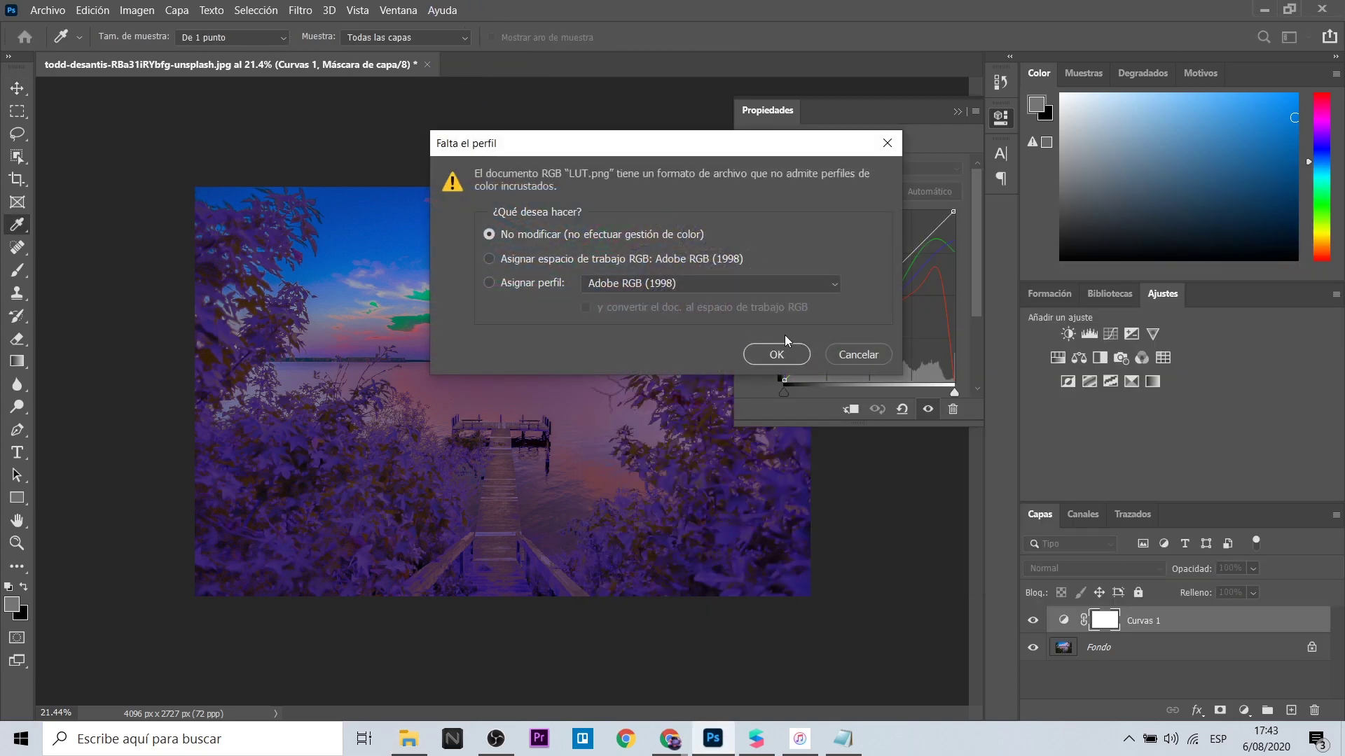
left_click(778, 354)
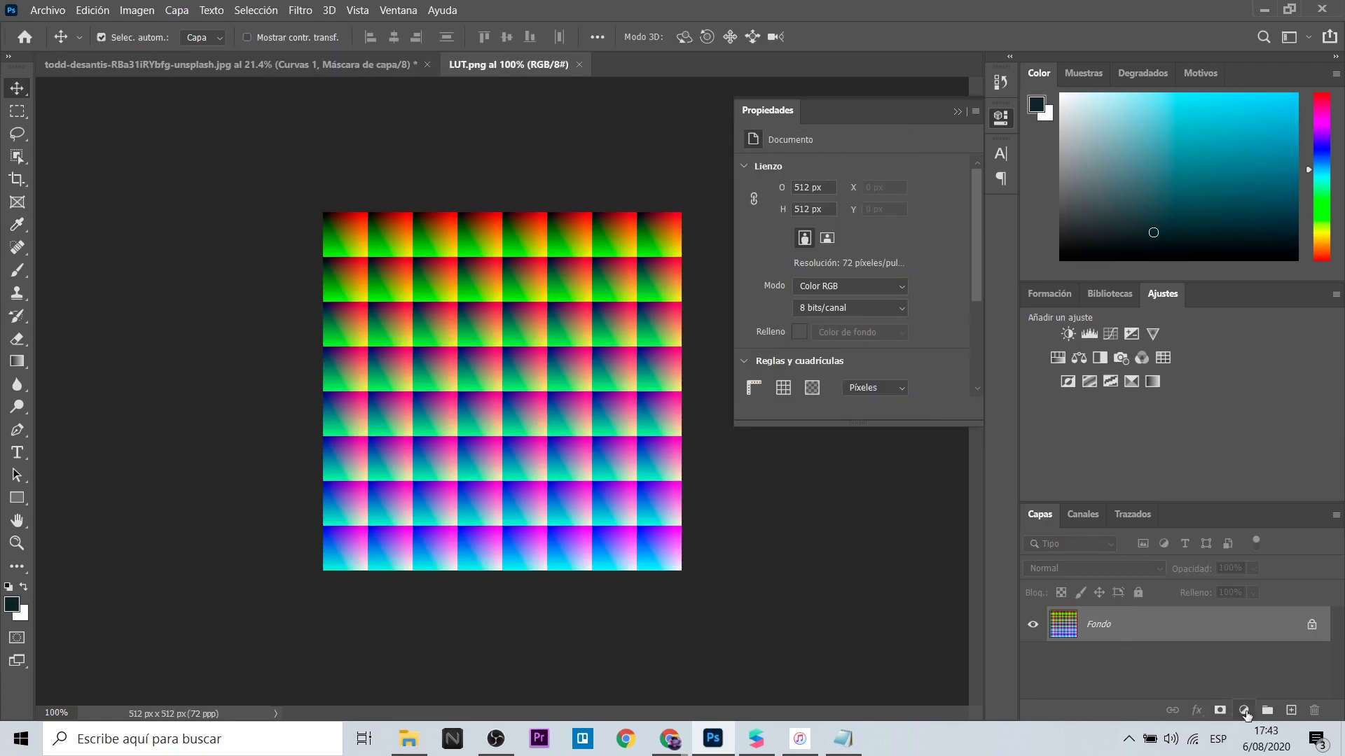
Add a Consulta de colores adjustment layer loaded with the frio.CUBE lookup table
left_click(1245, 713)
left_click(1246, 618)
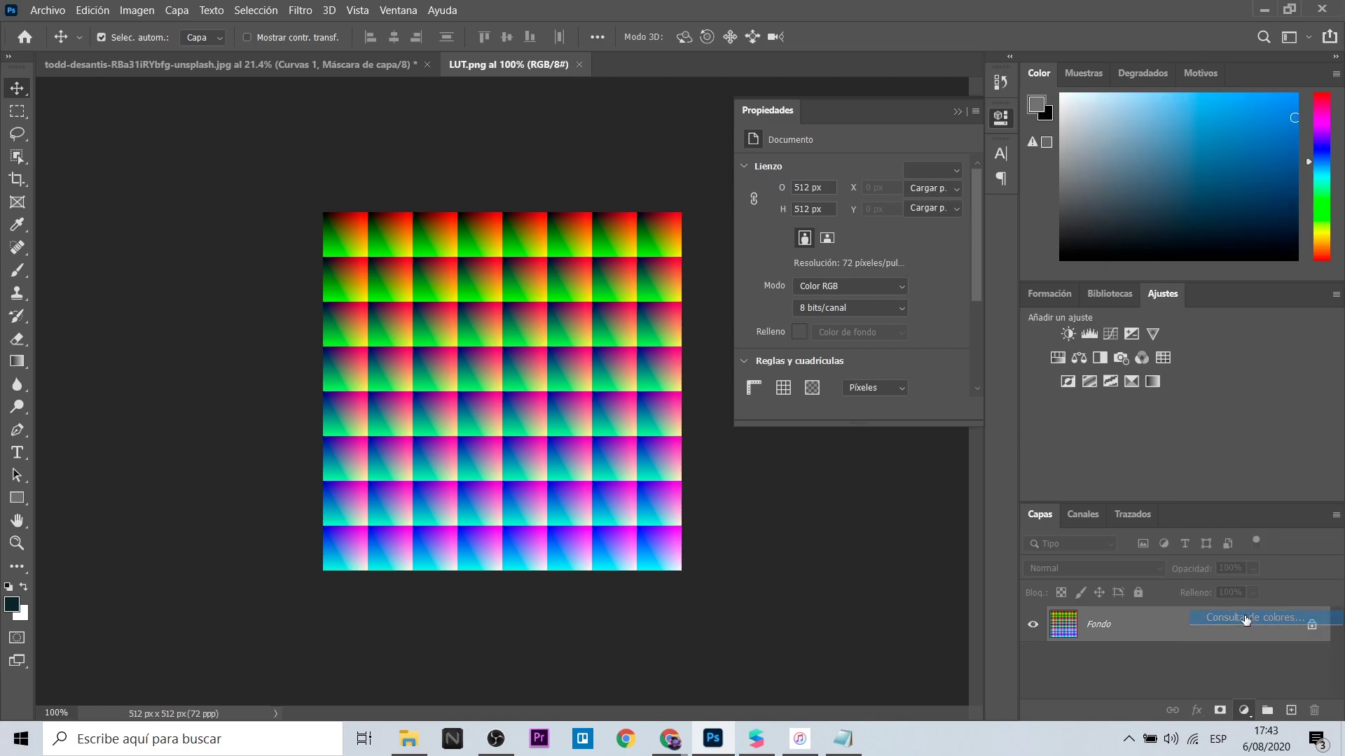
left_click(1245, 618)
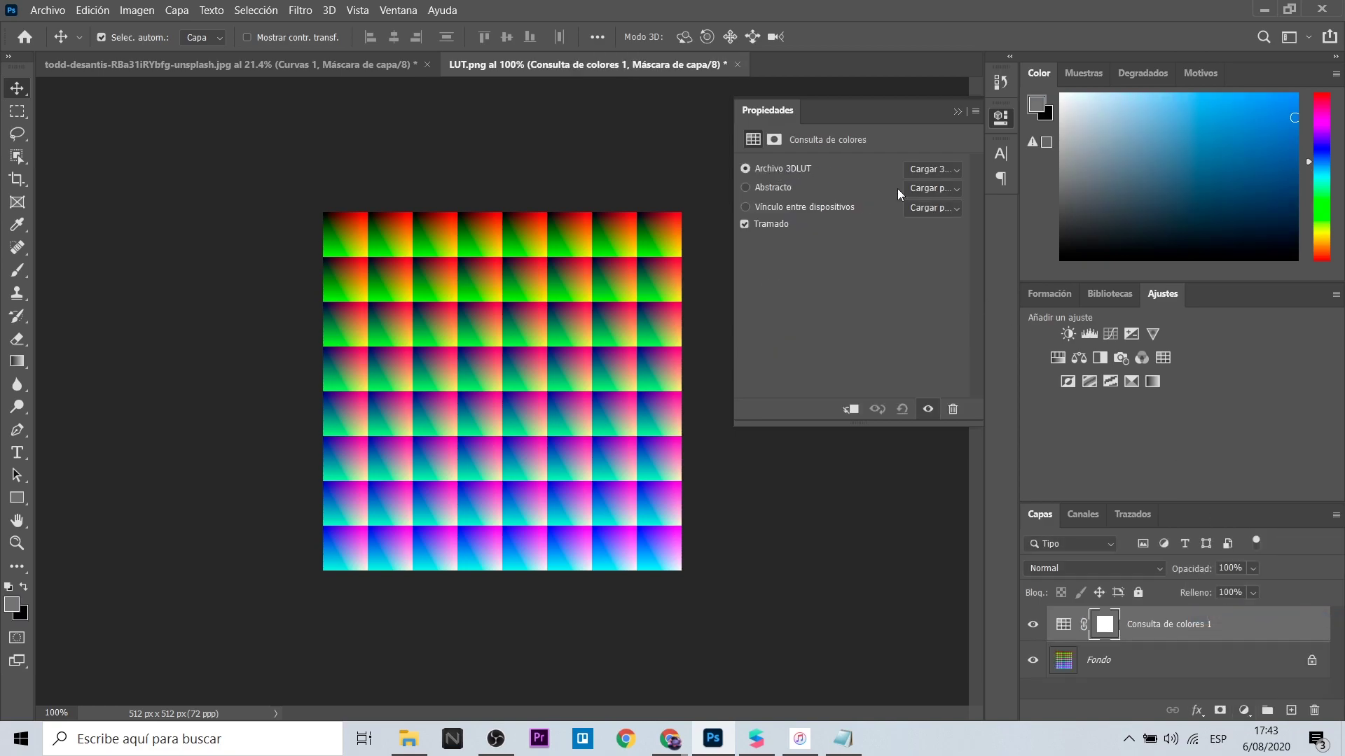
left_click(946, 171)
left_click(954, 188)
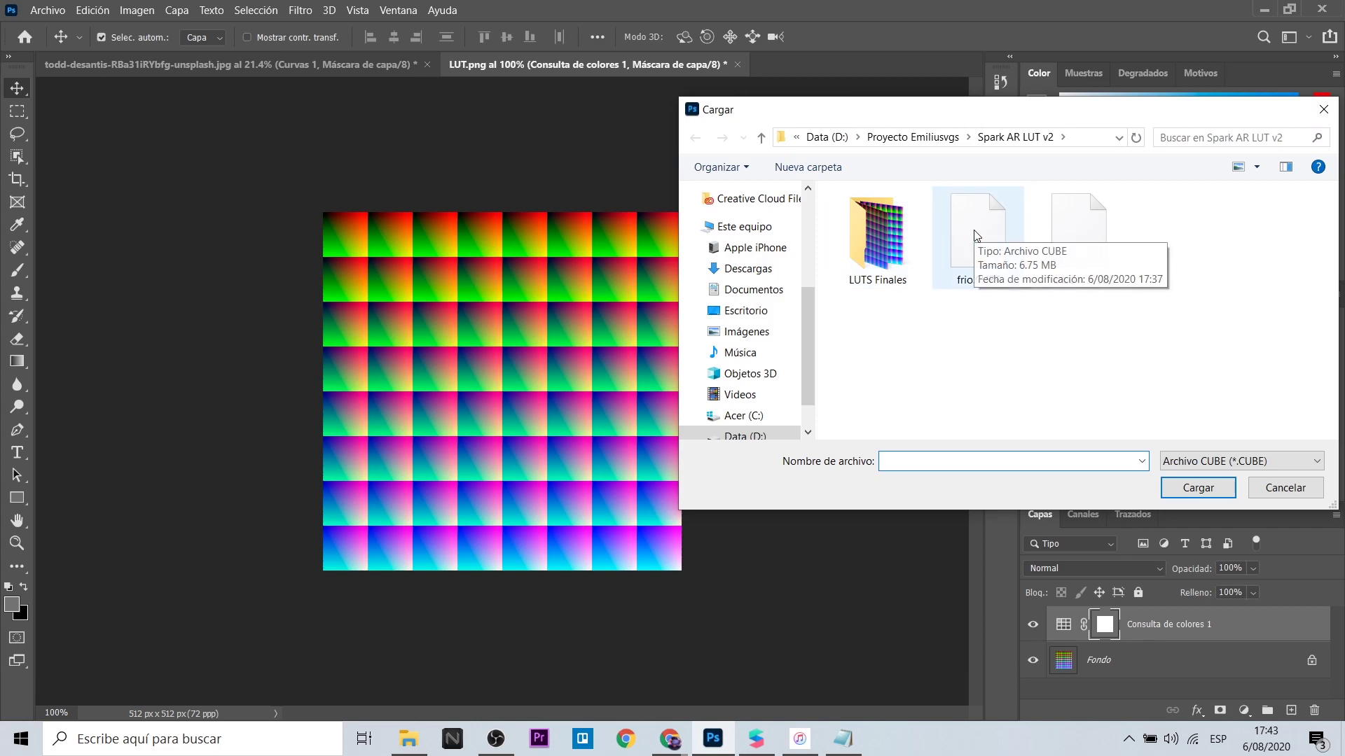
left_click(1078, 234)
left_click(1194, 486)
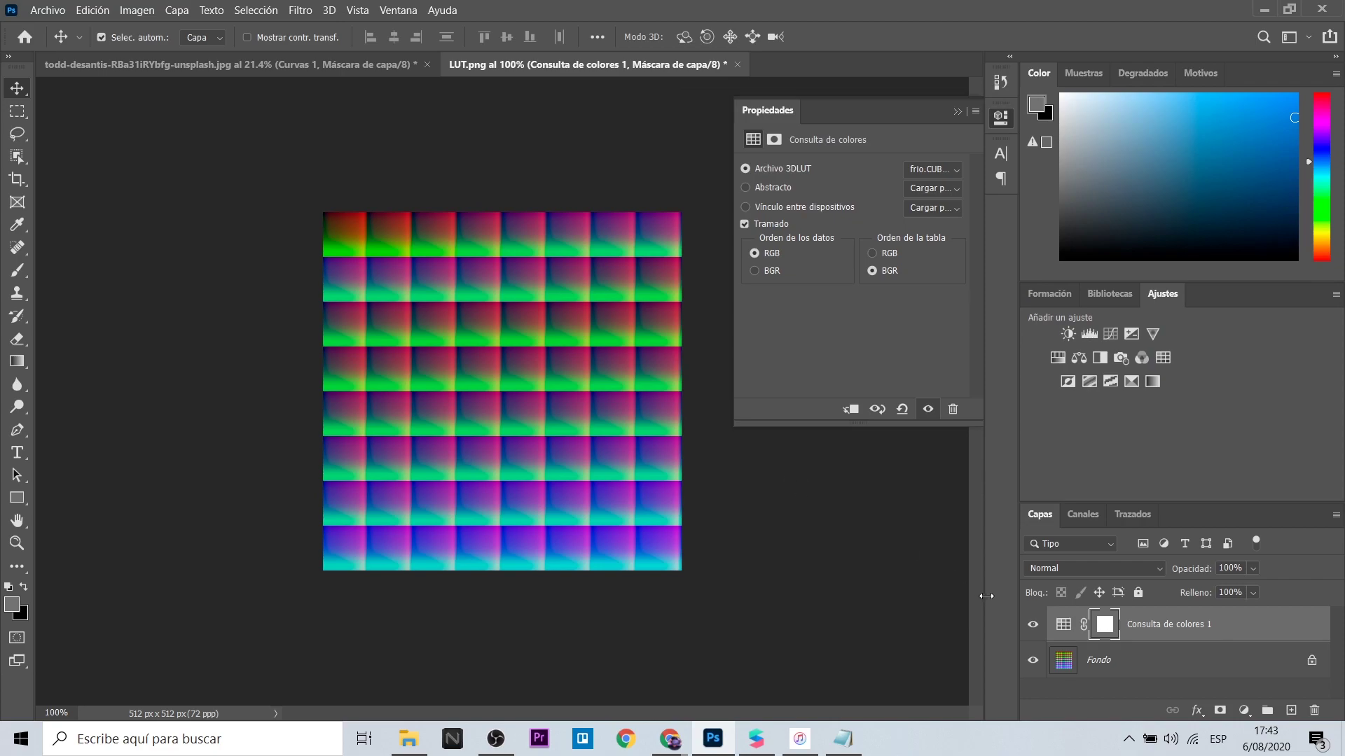
Toggle the lookup adjustment's visibility to compare the graded LUT grid
left_click(1034, 625)
left_click(1033, 627)
left_click(1032, 627)
left_click(1032, 627)
Quick-export the graded LUT image as a PNG named LUT-frio in Spark AR LUT v2
left_click(39, 15)
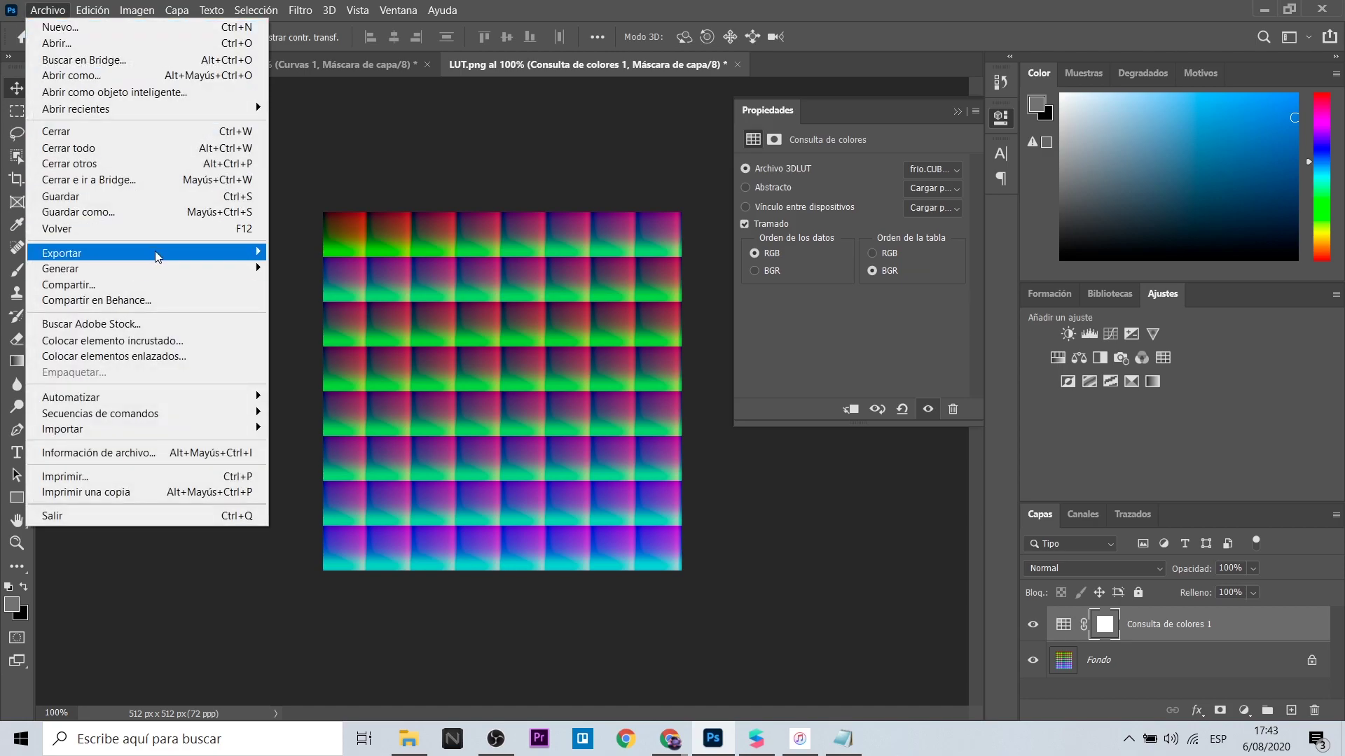
mouse_move(155, 257)
left_click(303, 252)
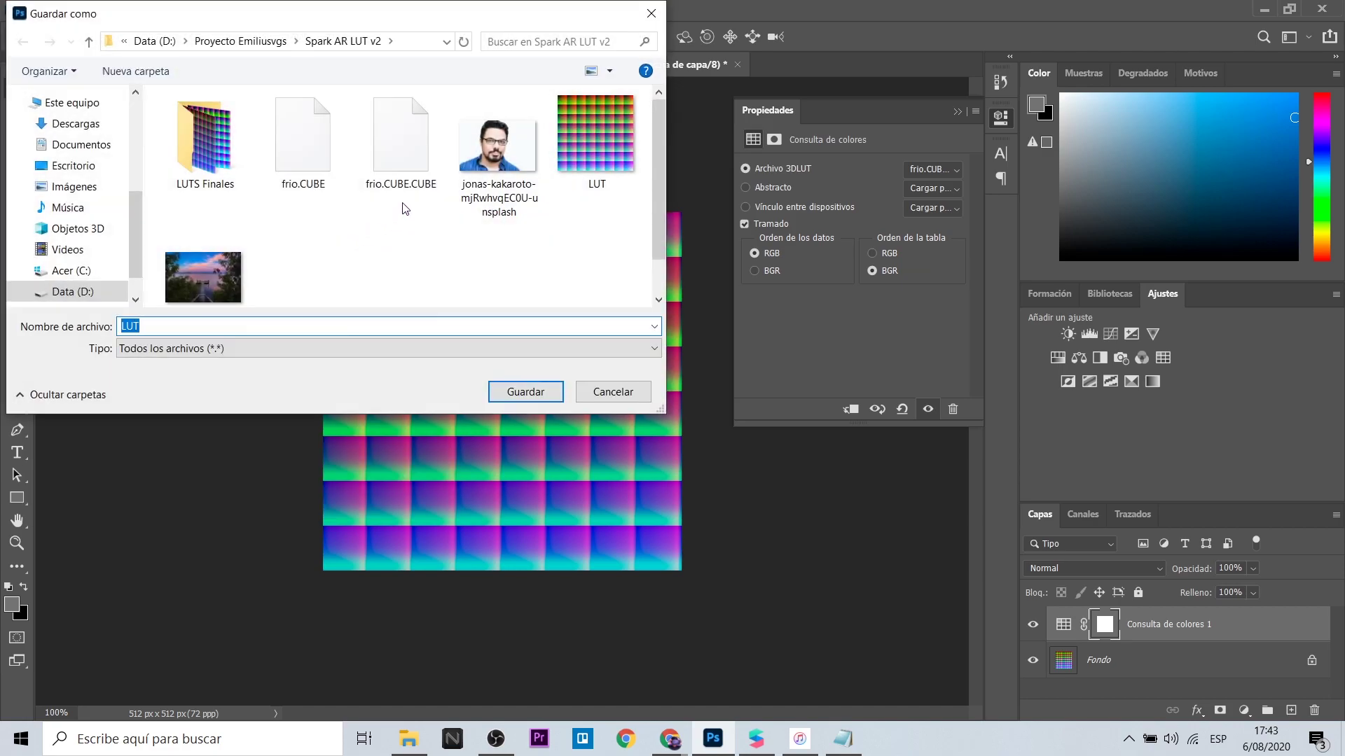
type(".png")
key("Return")
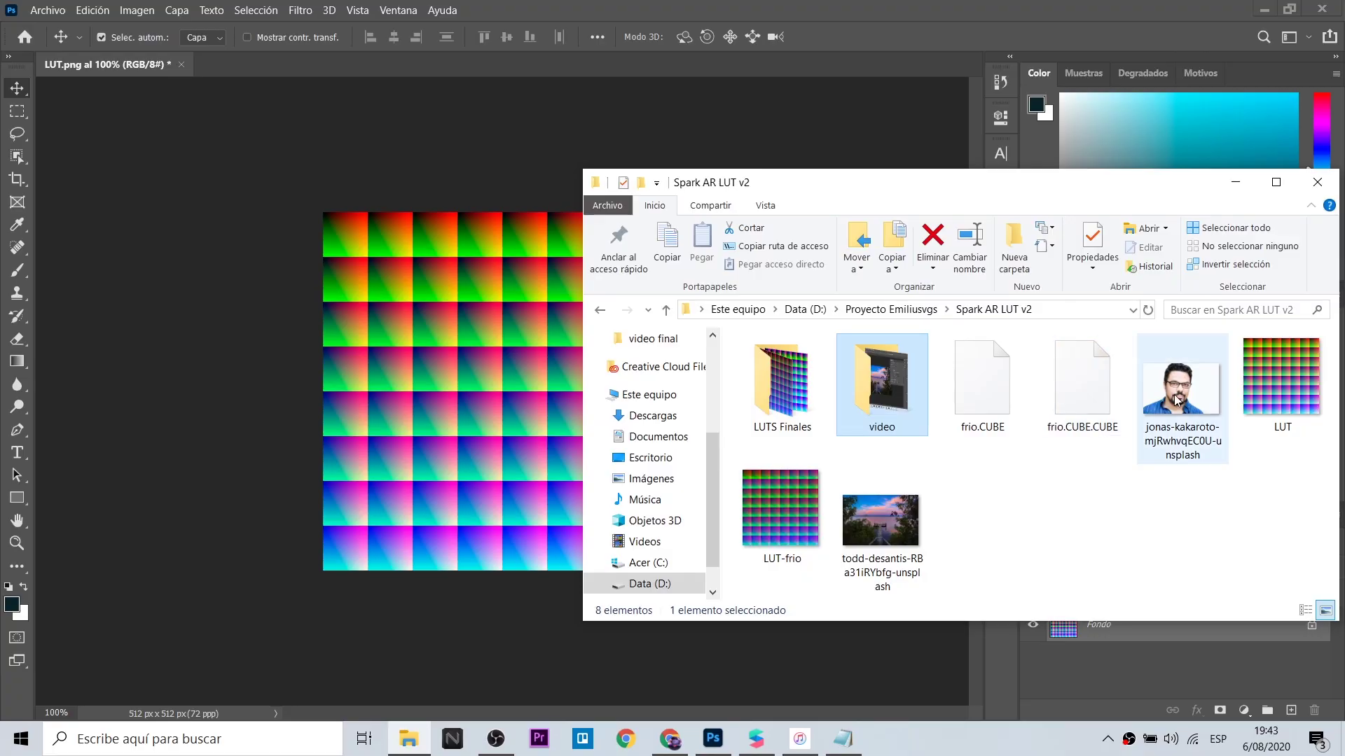
Open the portrait photo in Photoshop, accepting the profile mismatch, and add a Curves adjustment layer
left_click_drag(253, 35, 258, 71)
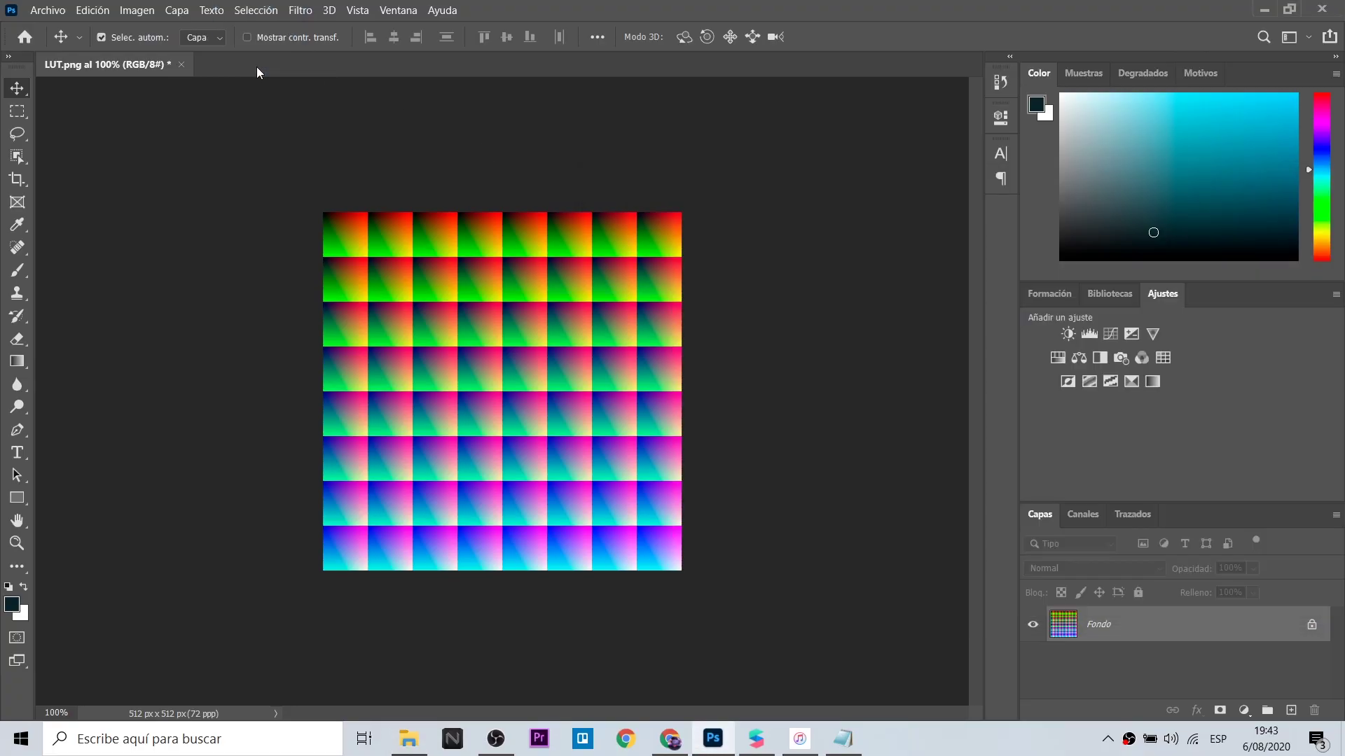
left_click(737, 365)
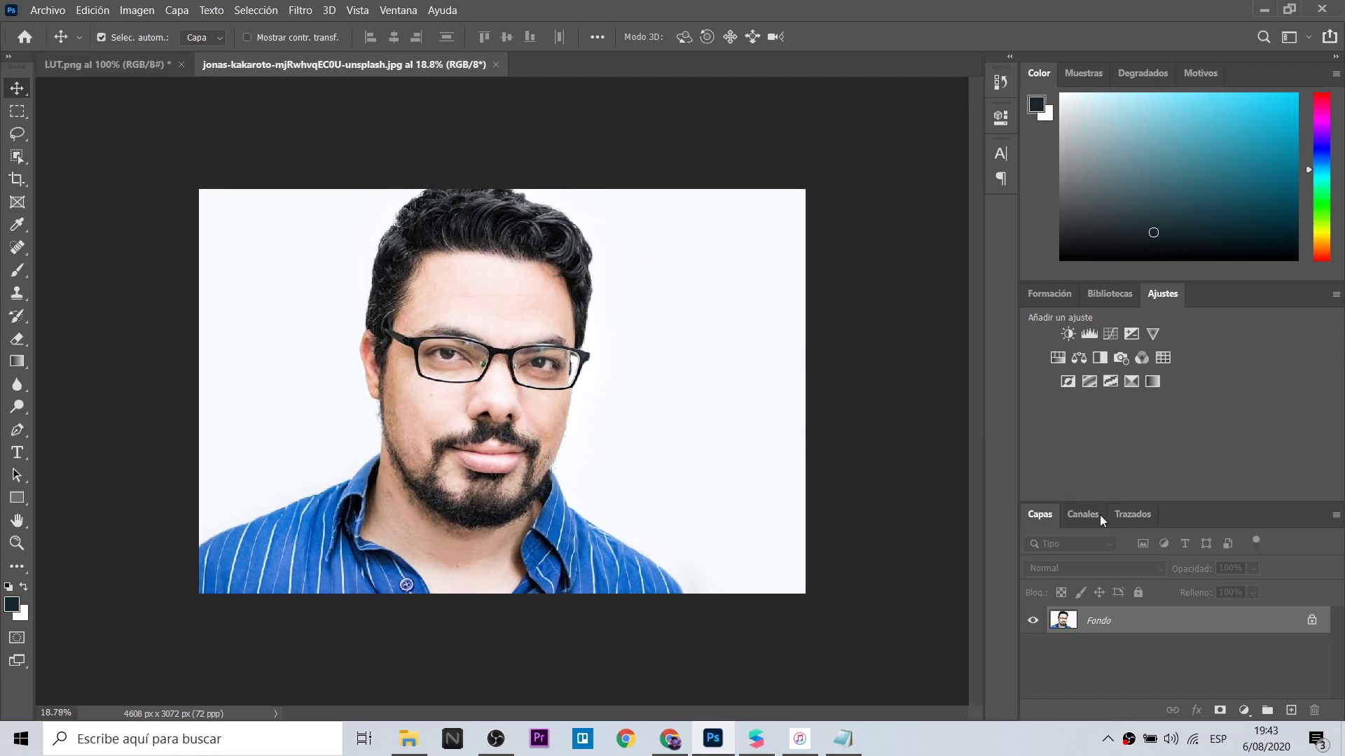
left_click(1245, 710)
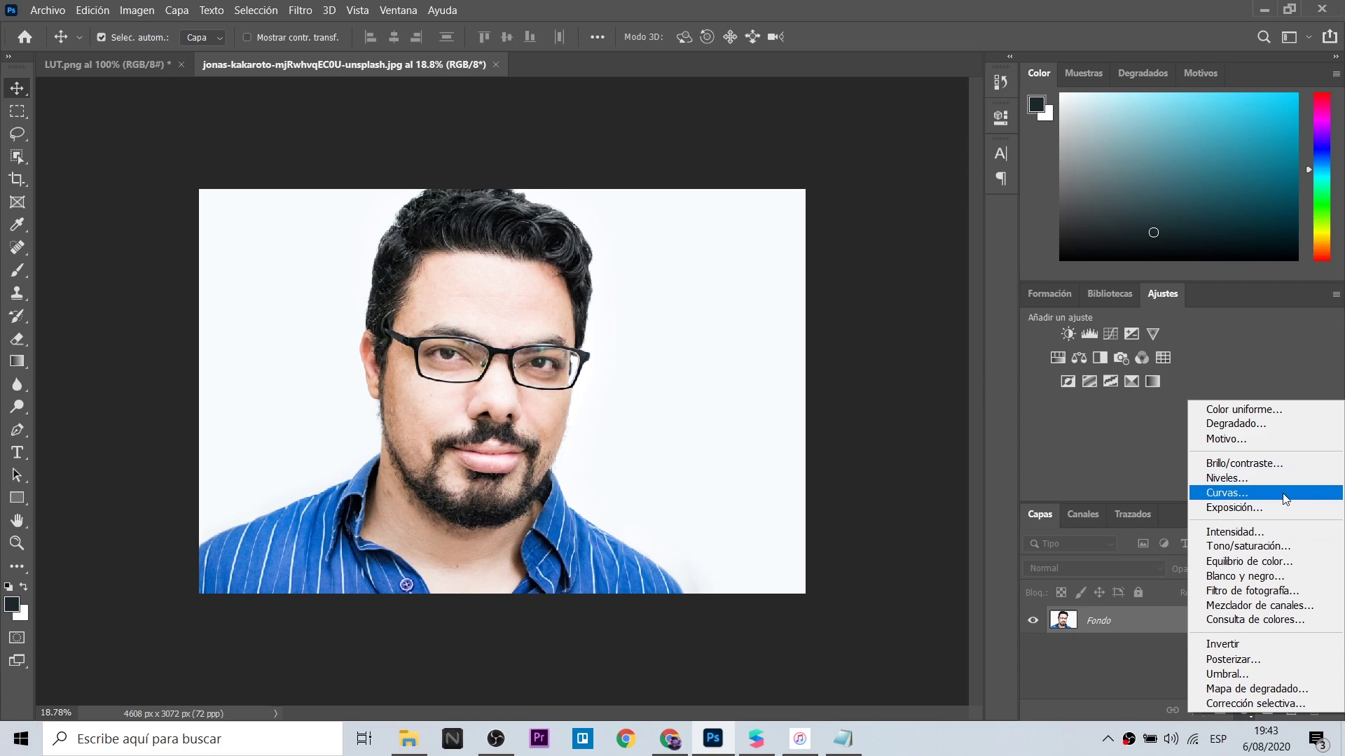
left_click(1286, 498)
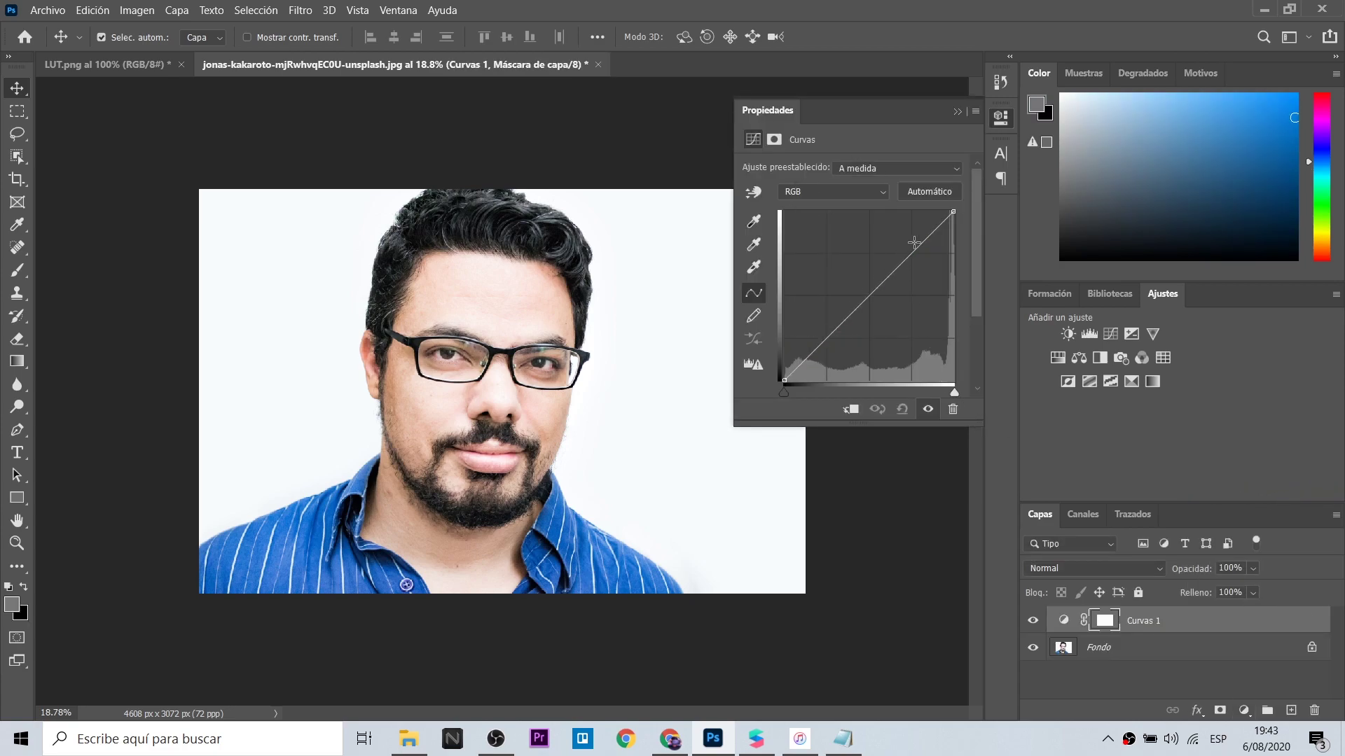
Tweak the RGB curve and bend the Red curve to warm the portrait
left_click_drag(914, 242, 925, 246)
left_click(855, 196)
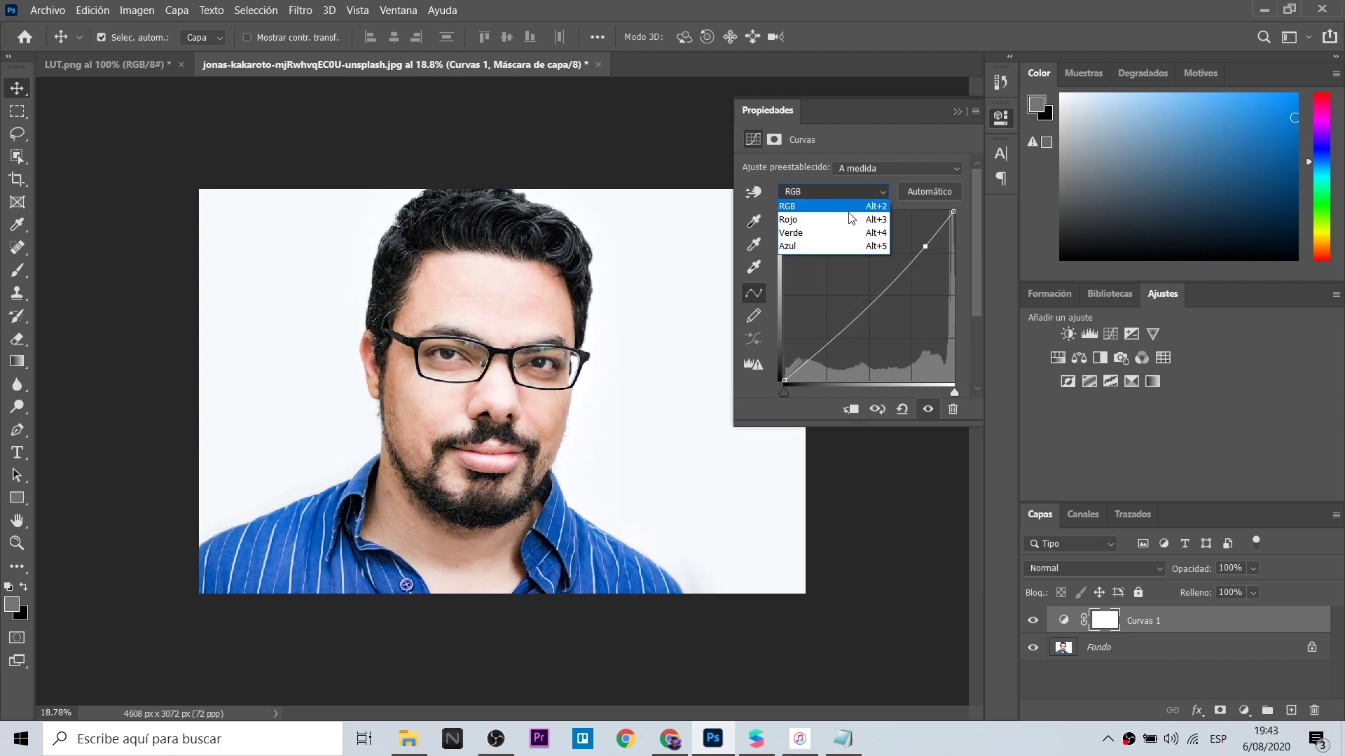
left_click(842, 246)
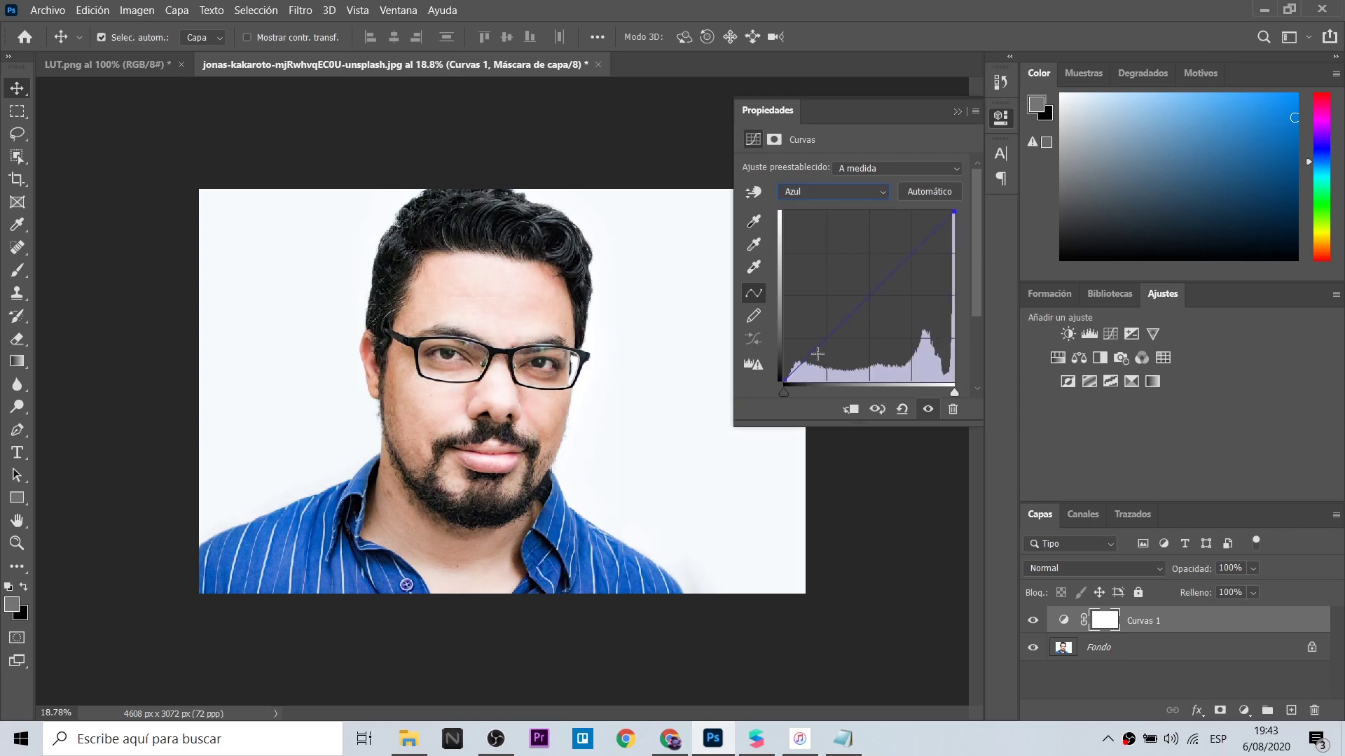
left_click(833, 192)
left_click(833, 219)
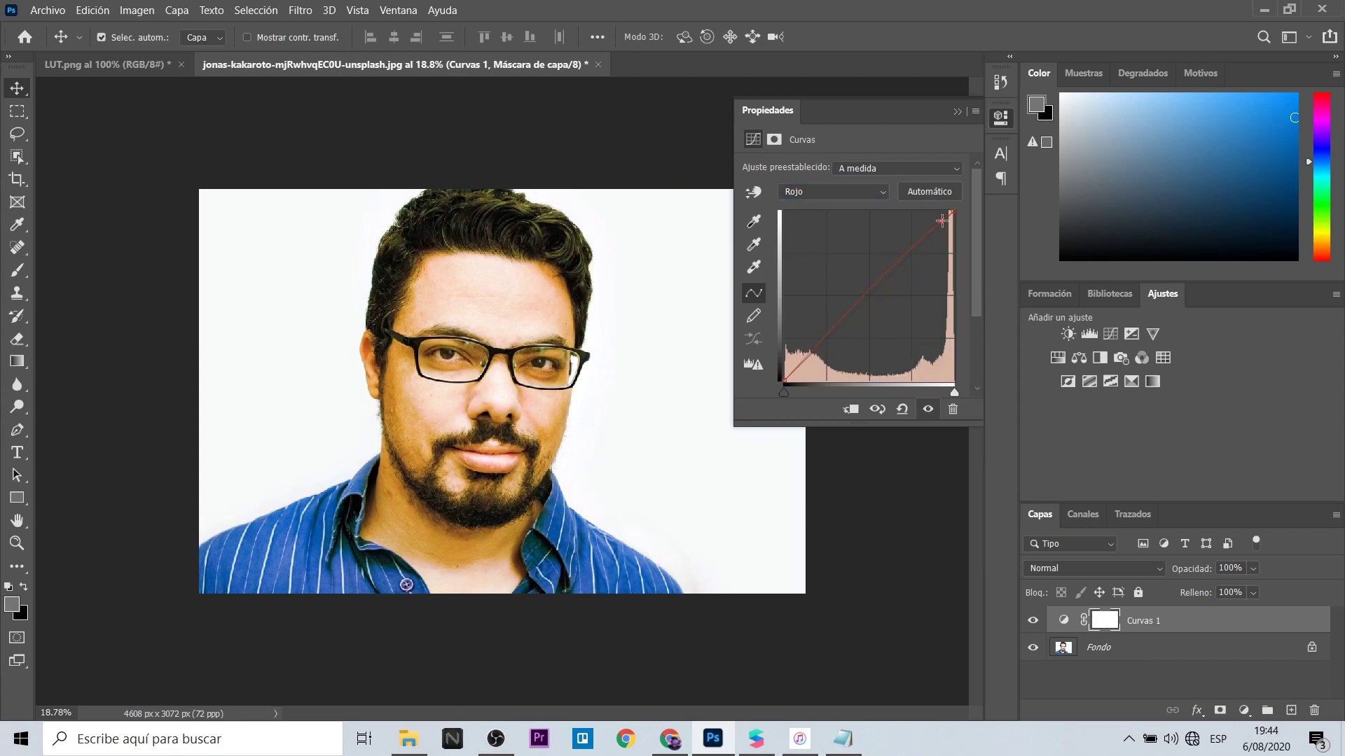
left_click_drag(876, 289, 879, 301)
Reshape the Green curve through several points to balance the warmer tone
left_click(834, 191)
left_click(834, 232)
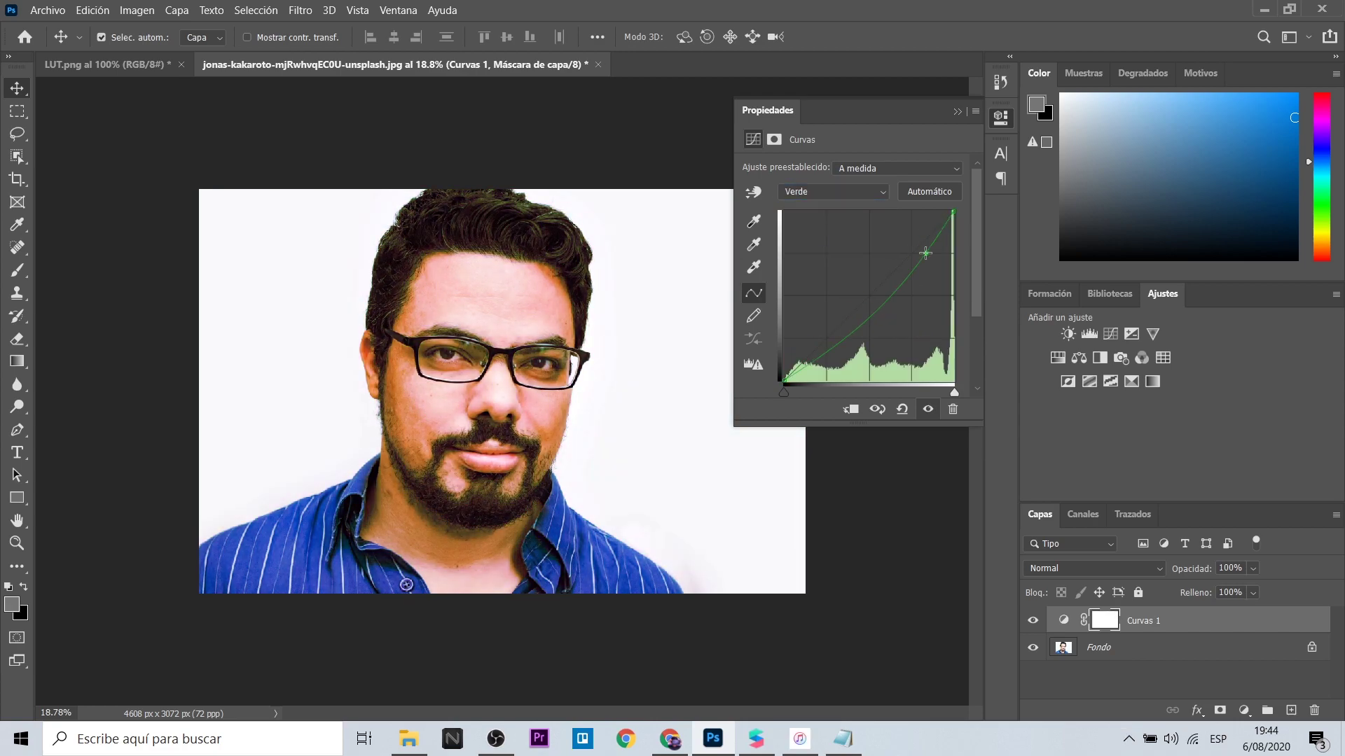
left_click_drag(924, 238, 926, 253)
left_click(815, 346)
left_click_drag(854, 315, 855, 305)
mouse_move(925, 254)
left_mouse_down()
mouse_move(872, 283)
mouse_move(888, 288)
mouse_move(864, 313)
left_mouse_up()
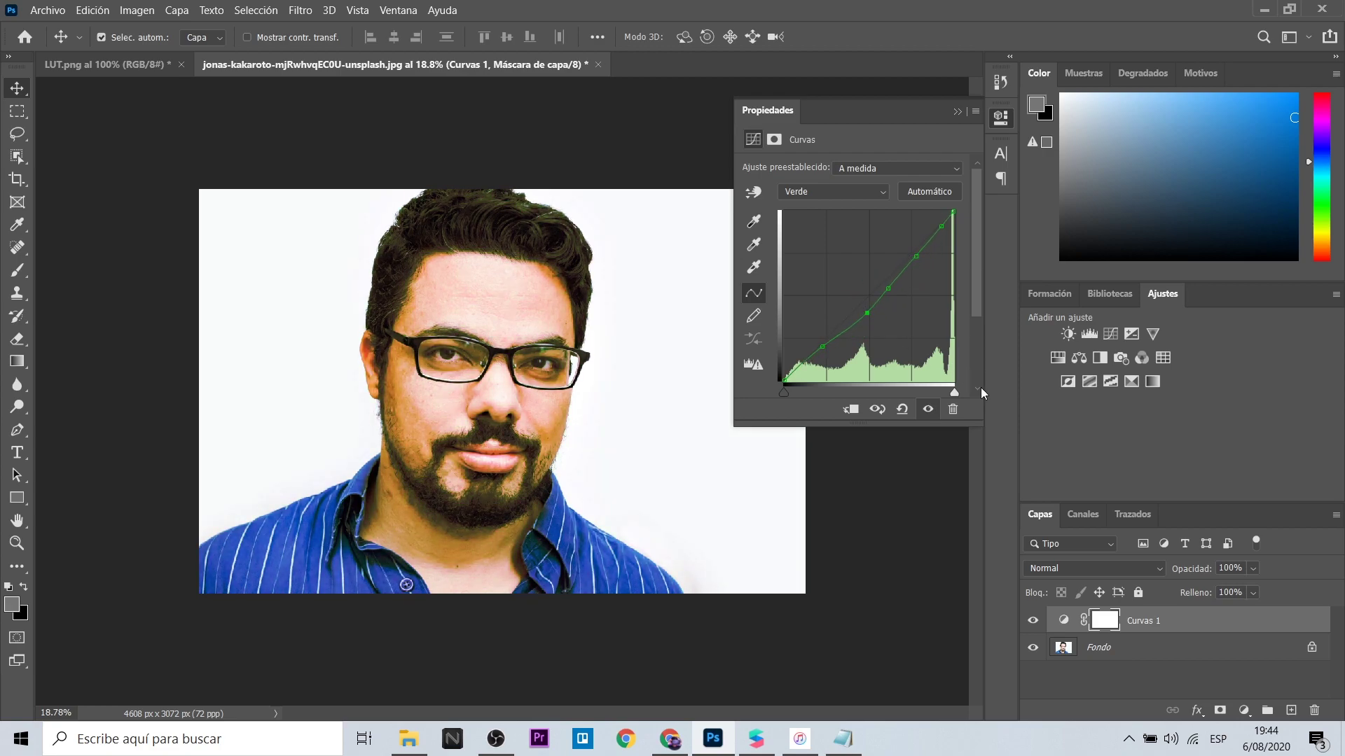
left_click(1244, 710)
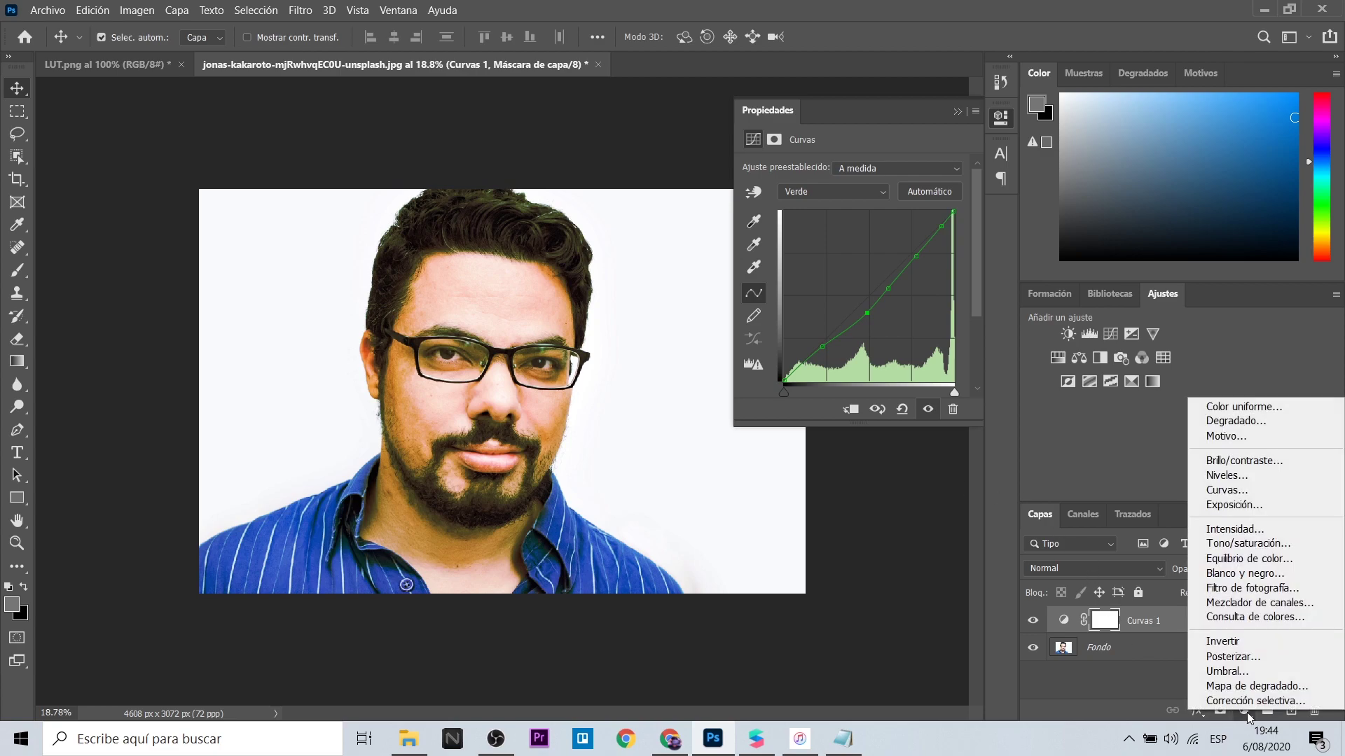
Add a Hue/Saturation layer that shifts the Blues so the shirt turns magenta, and adjusts the Cyans
left_click(1248, 544)
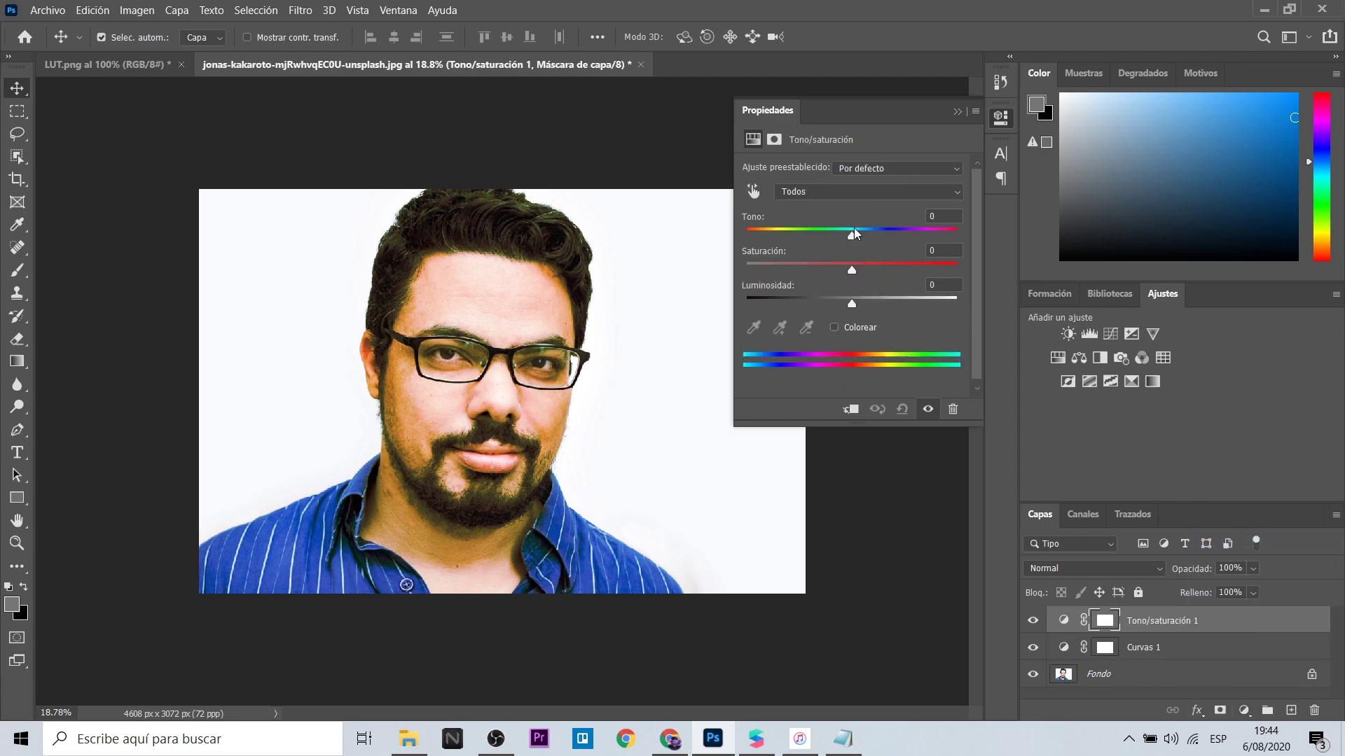
left_click_drag(854, 240, 854, 241)
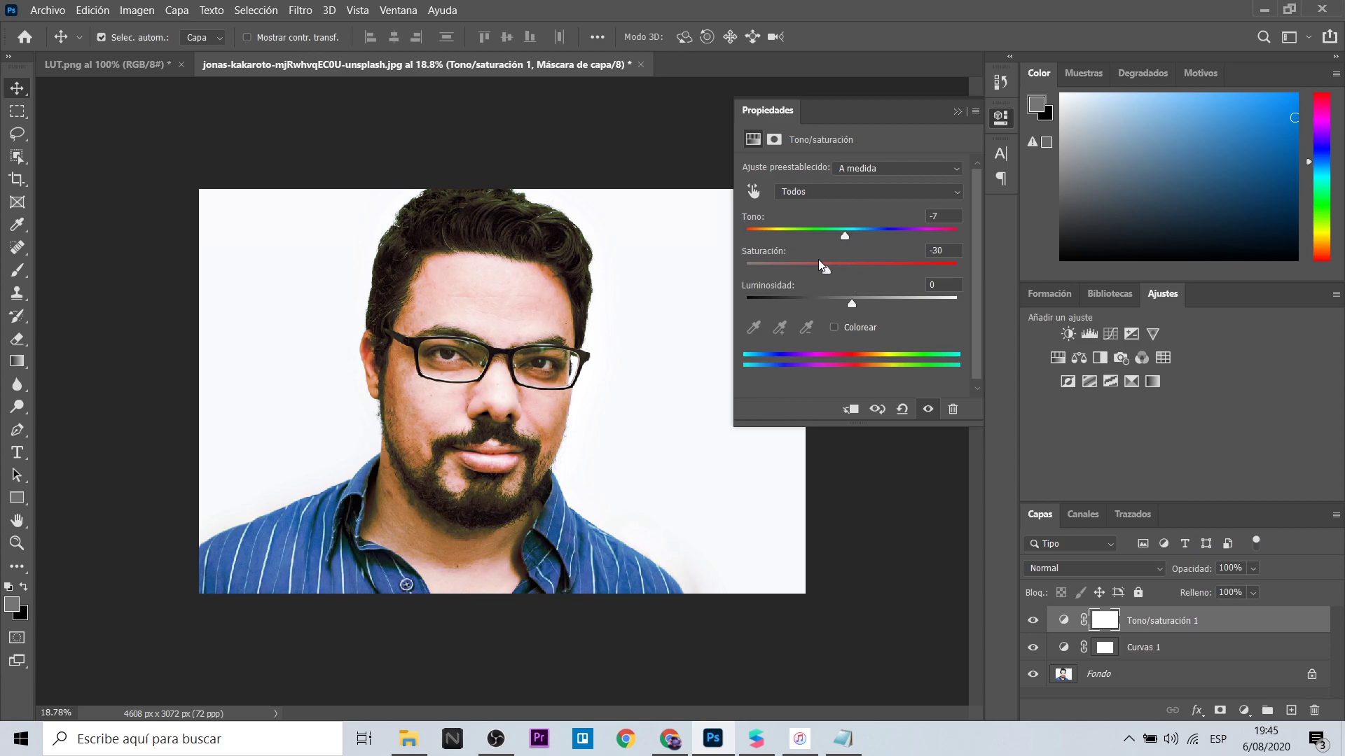
key("alt+6")
left_click_drag(852, 236, 926, 235)
left_click_drag(851, 270, 849, 301)
key("alt+3")
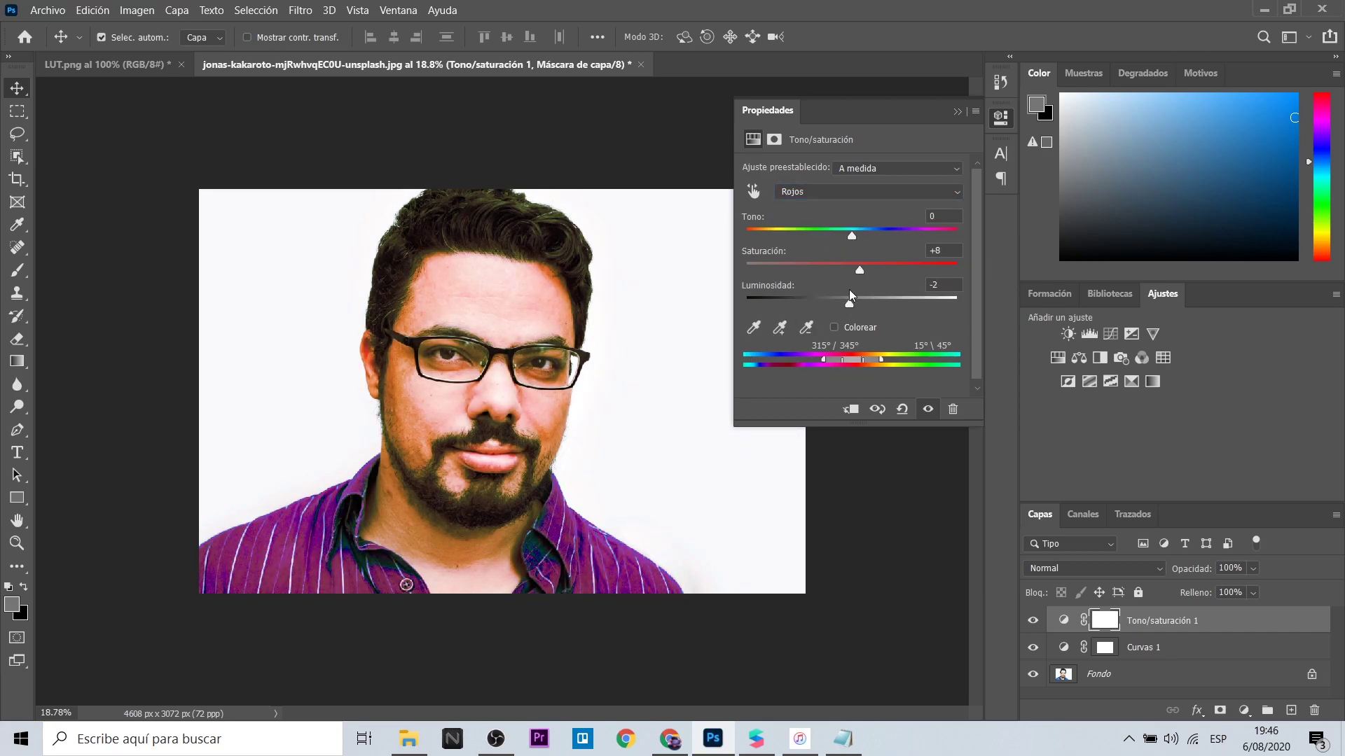
key("alt+6")
left_click_drag(852, 235, 888, 235)
mouse_move(851, 269)
left_mouse_down()
mouse_move(886, 270)
mouse_move(783, 301)
left_mouse_up()
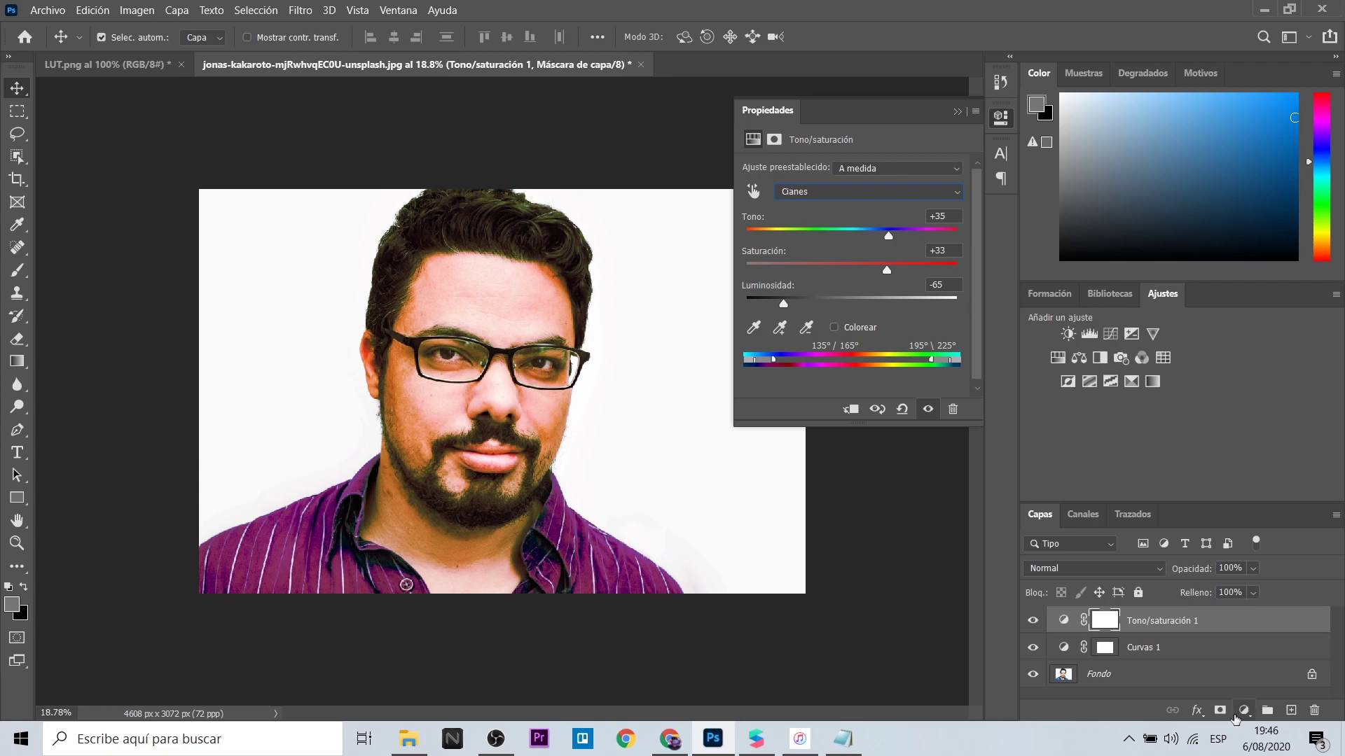
Add a Photo Filter layer set to the Azul filter at 24% density
left_click(1243, 710)
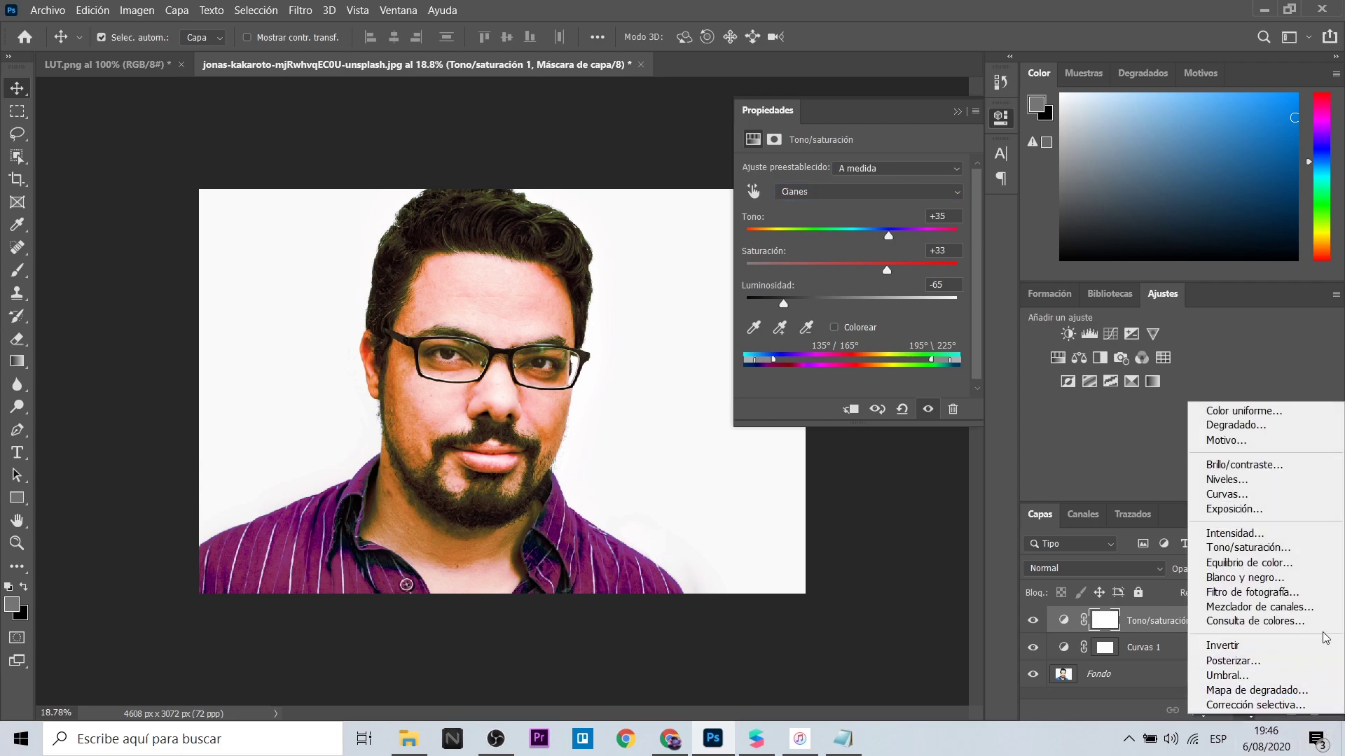
left_click(1303, 596)
left_click(875, 168)
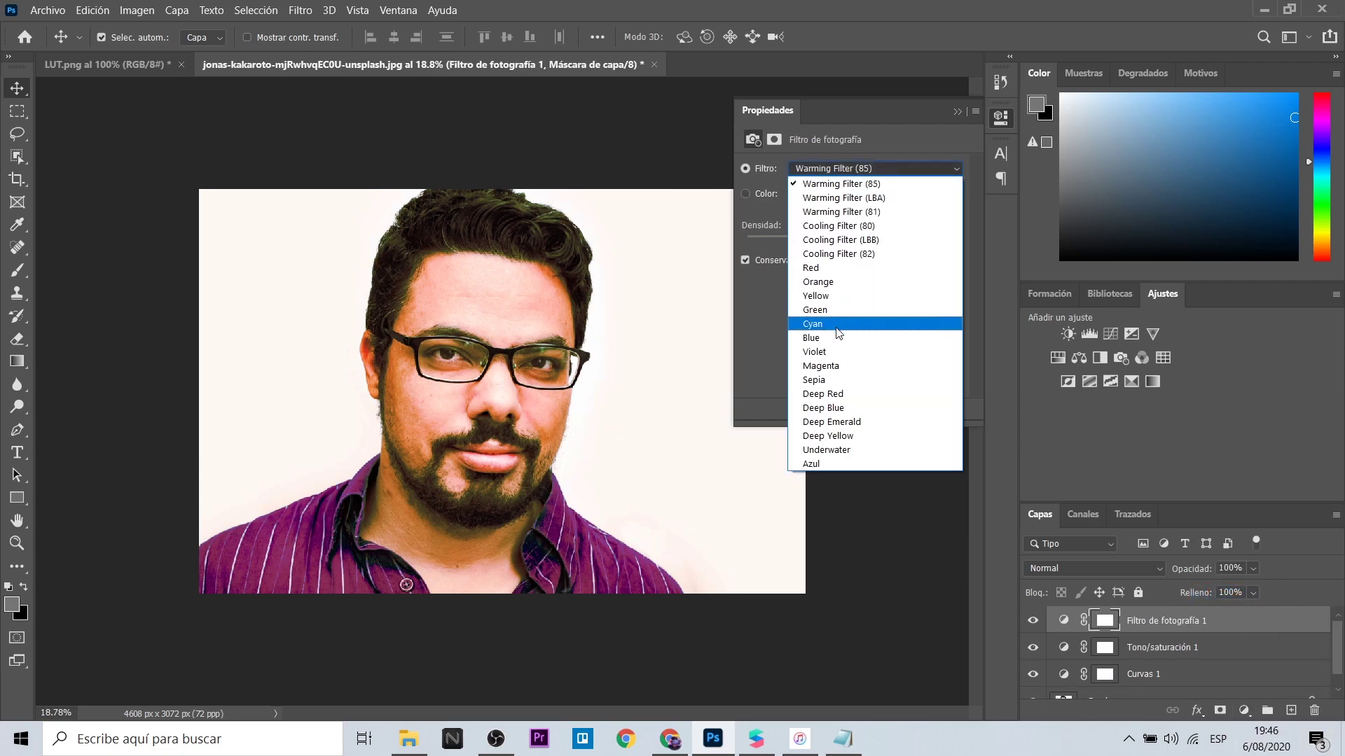
left_click(834, 329)
left_click_drag(797, 243, 770, 243)
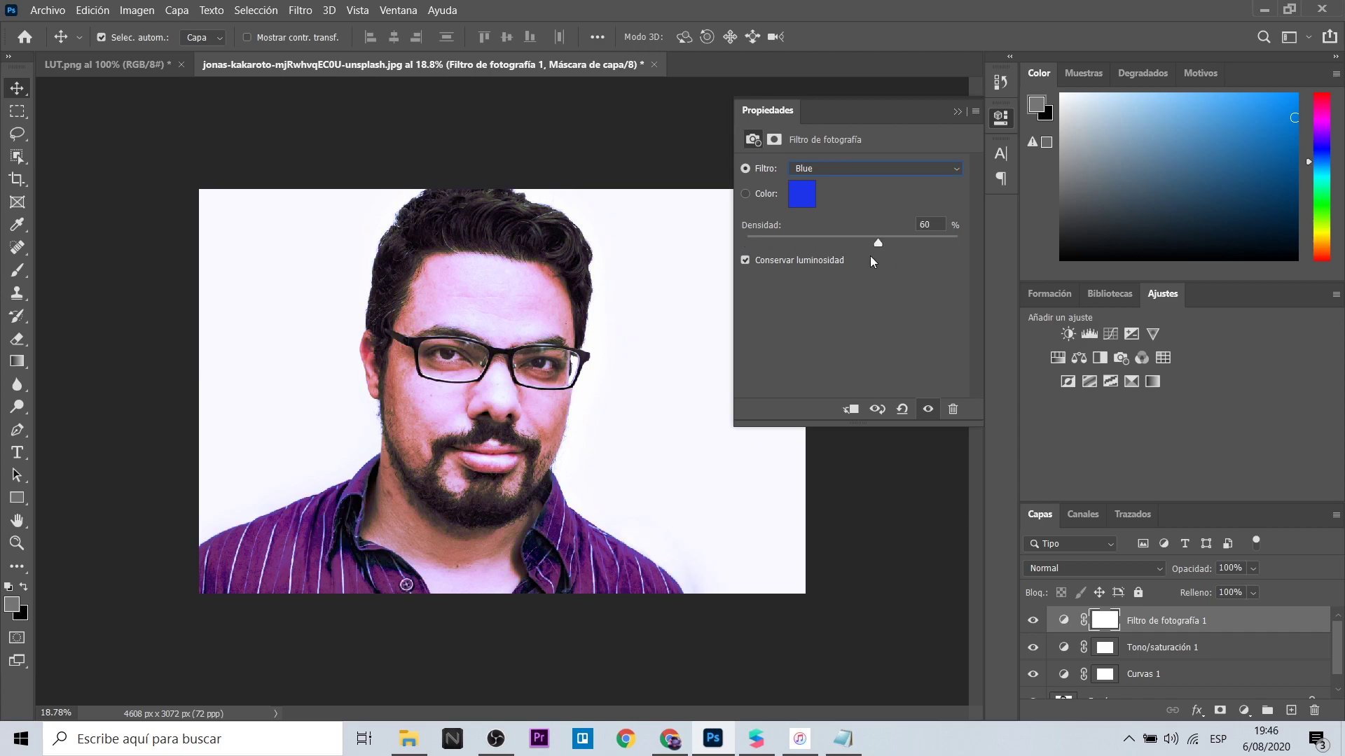
left_click(876, 168)
left_click(851, 368)
left_click_drag(810, 244, 789, 244)
left_click(875, 168)
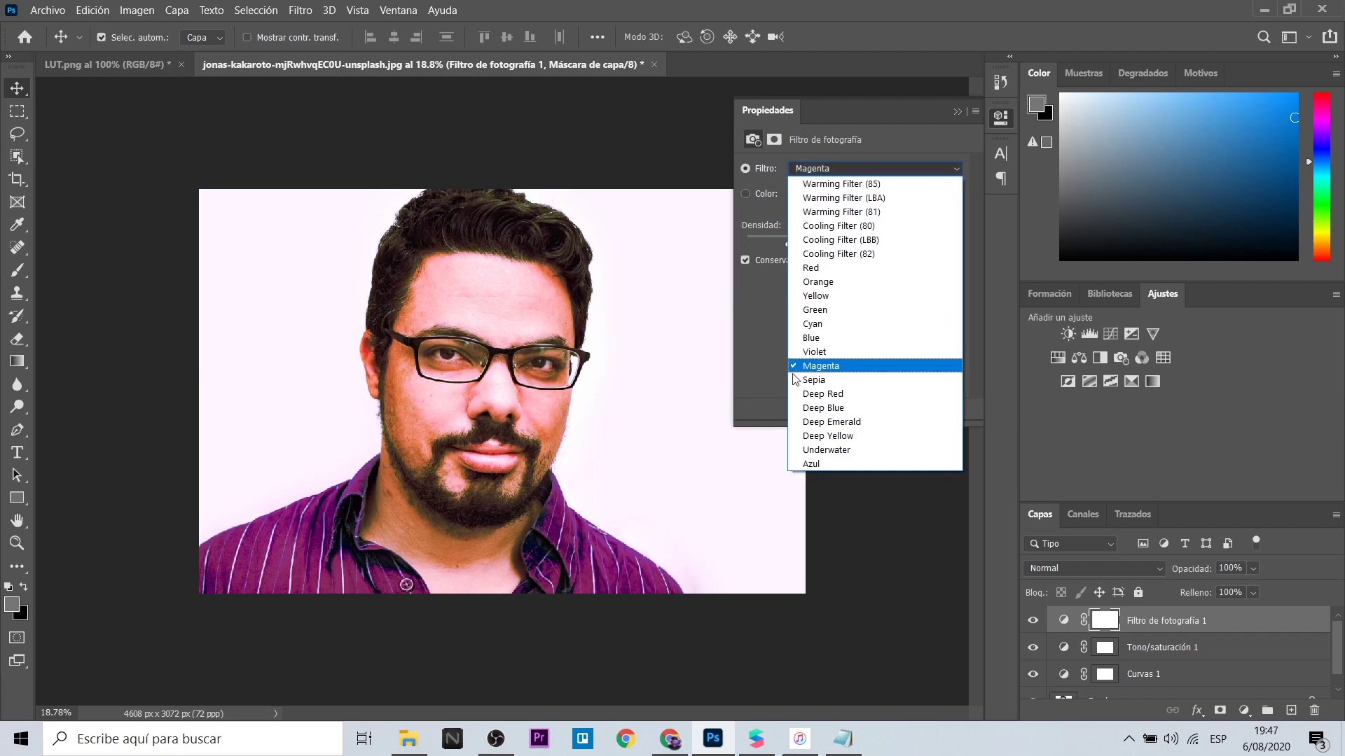
left_click(862, 465)
left_click(800, 247)
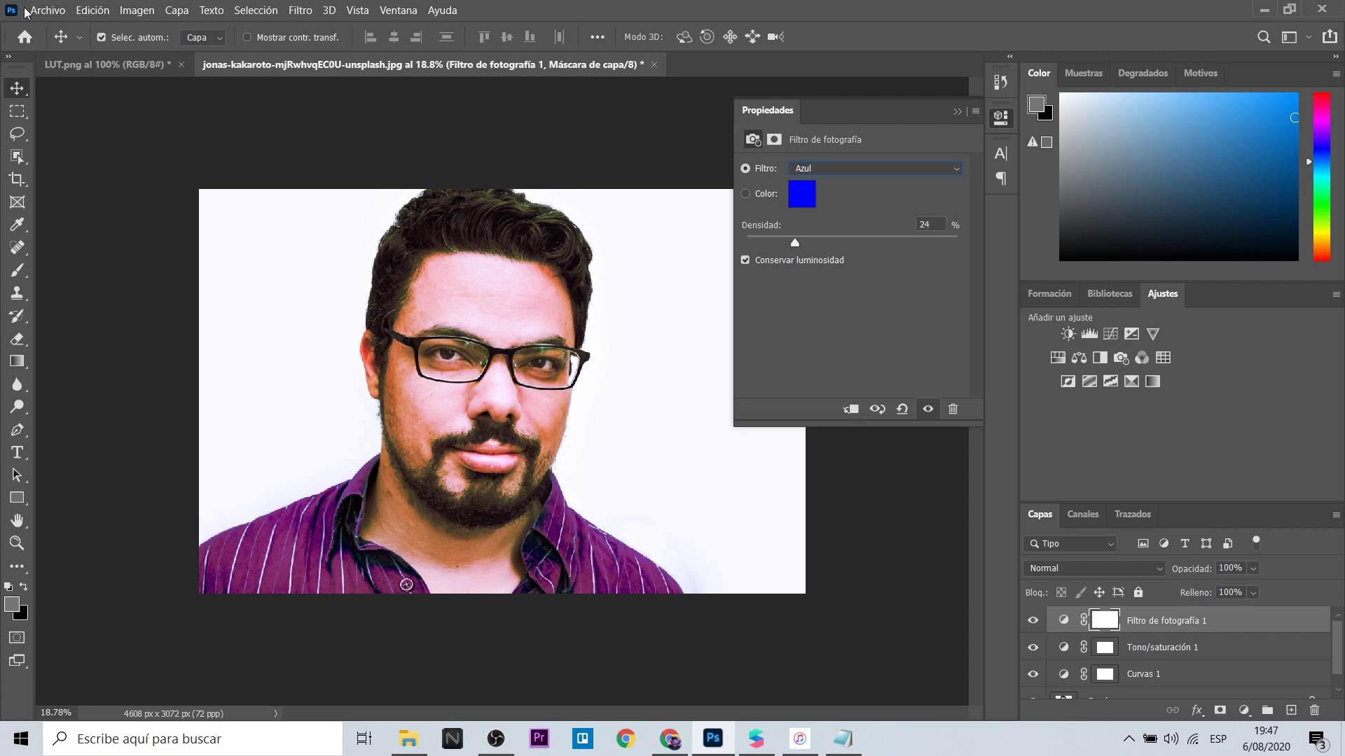
left_click(46, 10)
Export the portrait's colour grade as the blue.CUBE colour lookup table
mouse_move(180, 249)
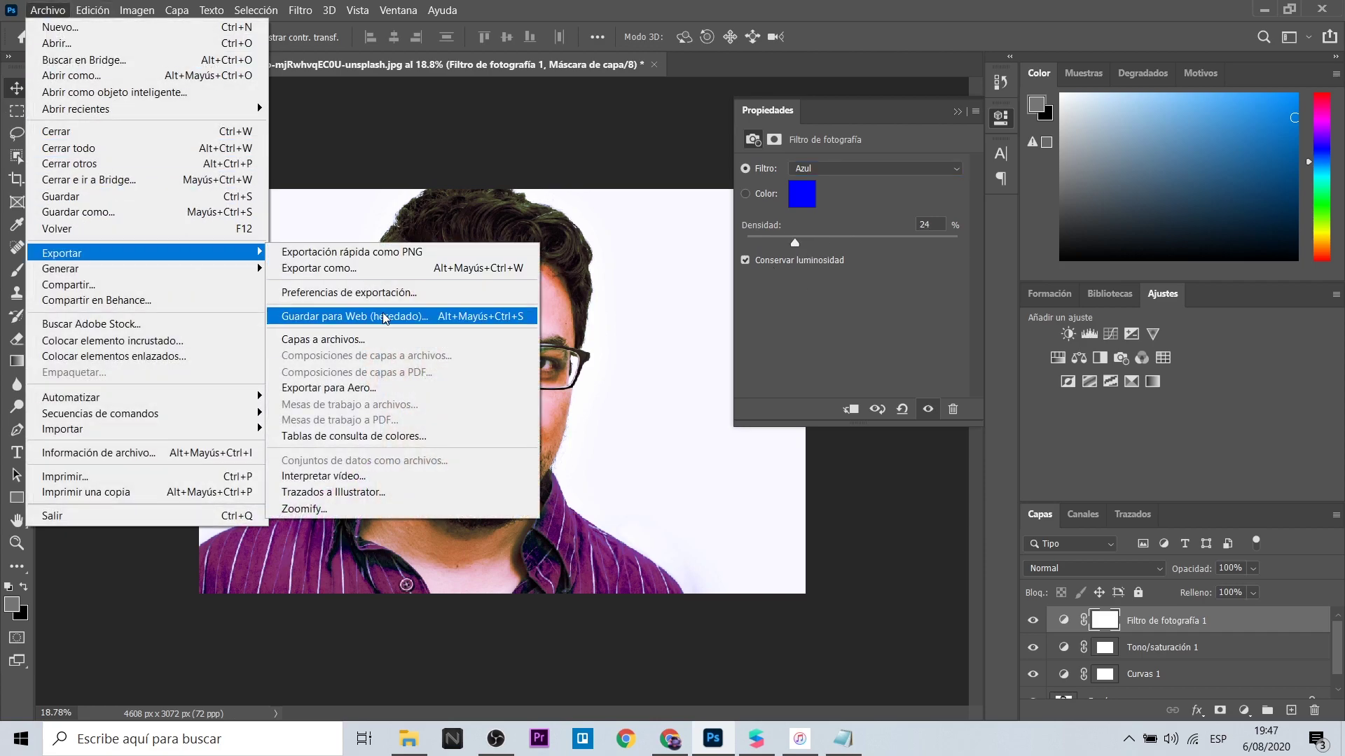
left_click(421, 436)
left_click(825, 222)
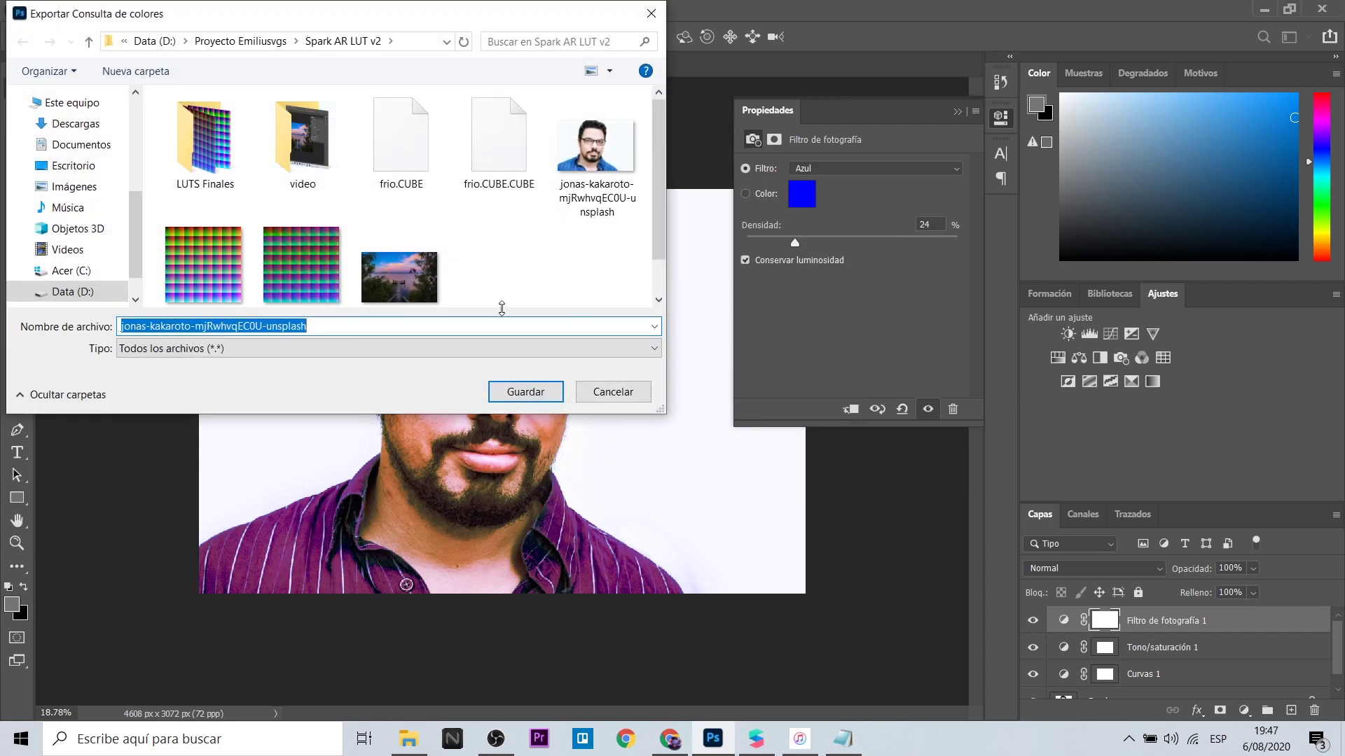
type("a")
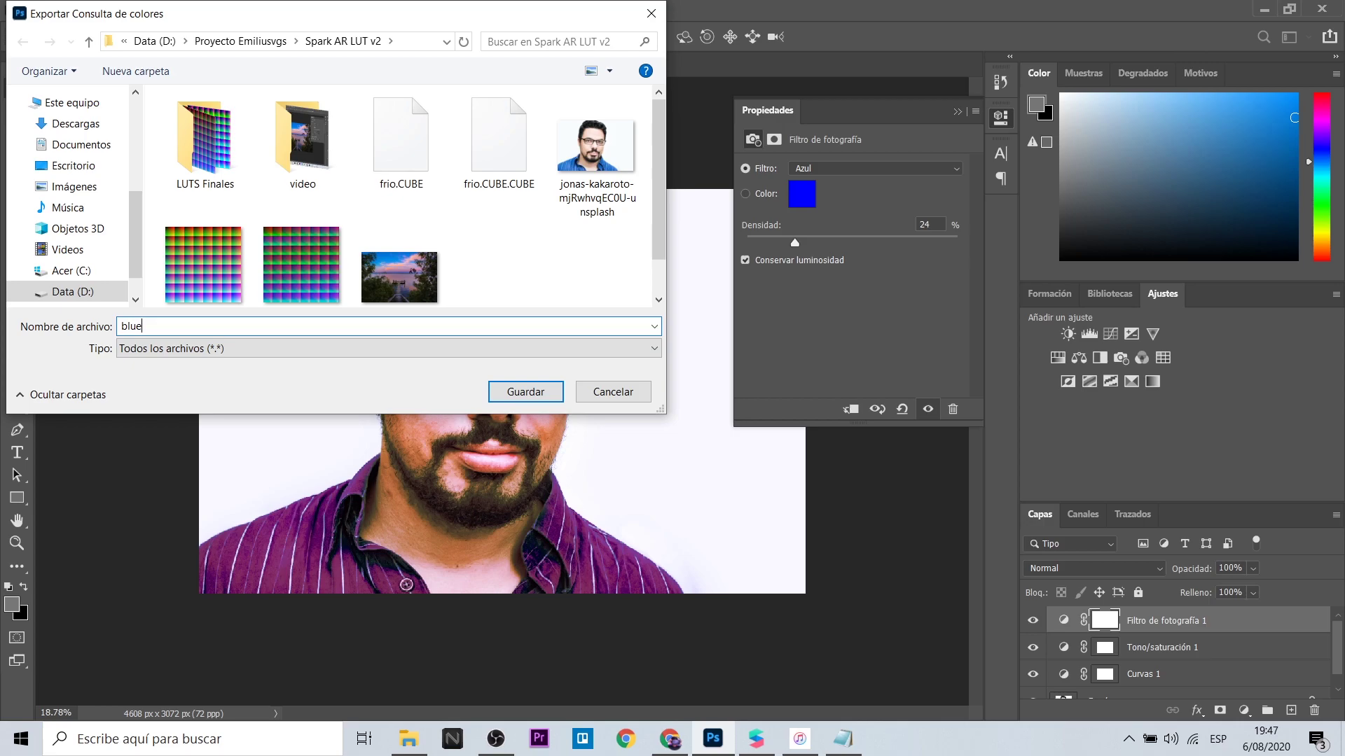
key("Return")
On LUT.png, add a Color Lookup layer loading blue.CUBE and export the grid as PNG
left_click(135, 67)
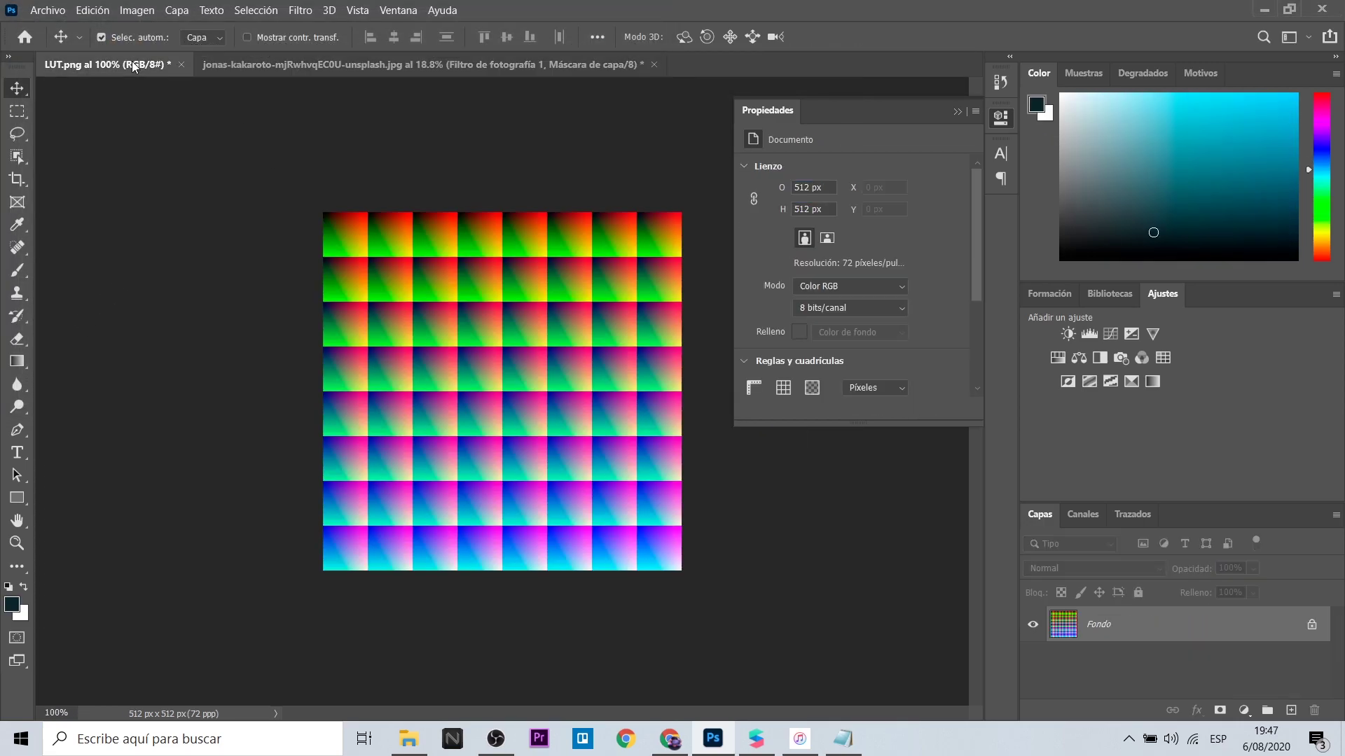
left_click(1243, 711)
left_click(1232, 618)
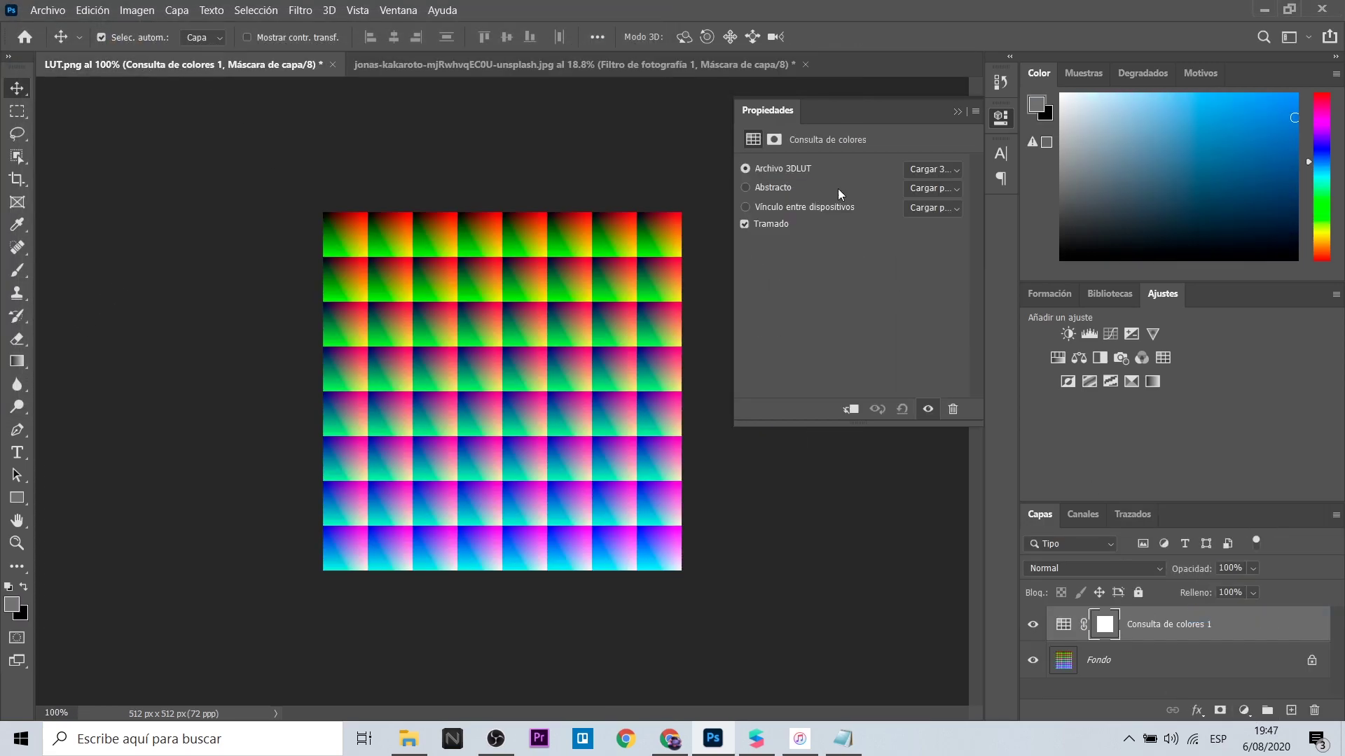
left_click(920, 171)
left_click(952, 192)
double_click(1079, 234)
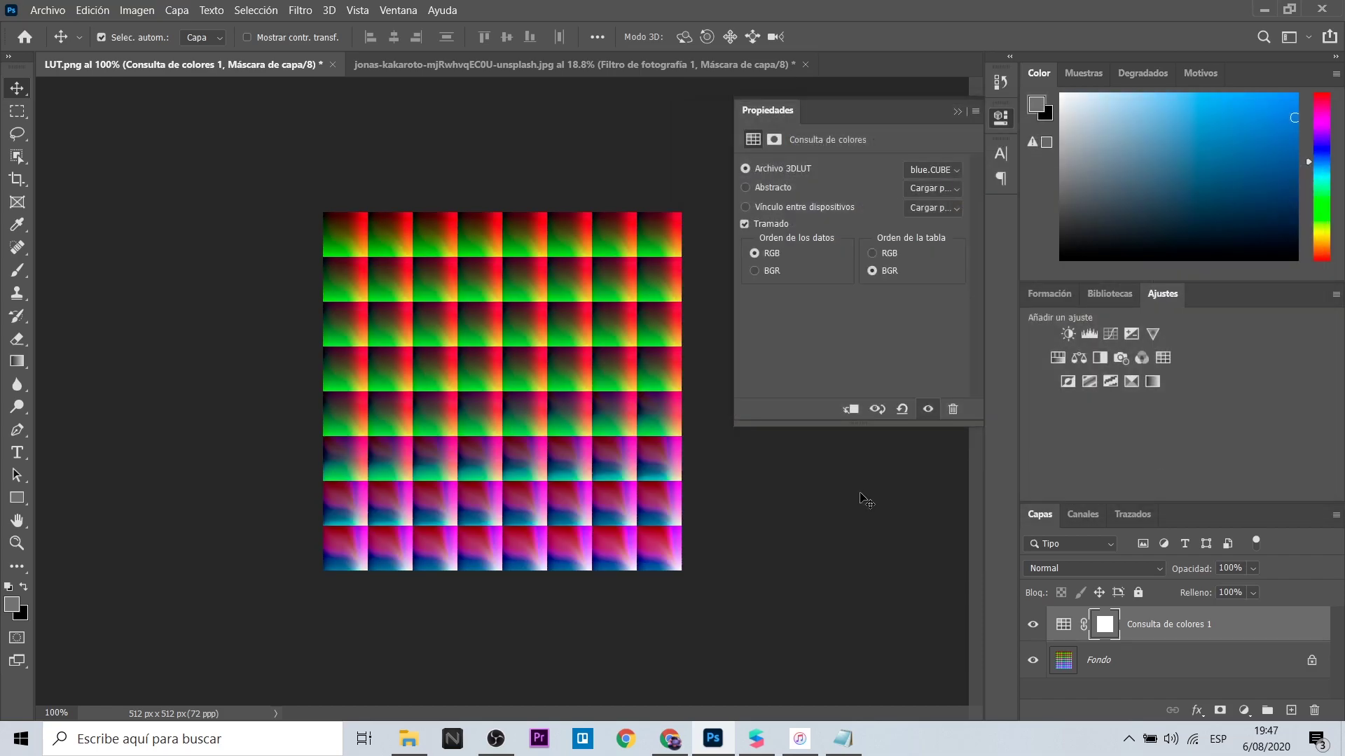
left_click(48, 10)
mouse_move(70, 253)
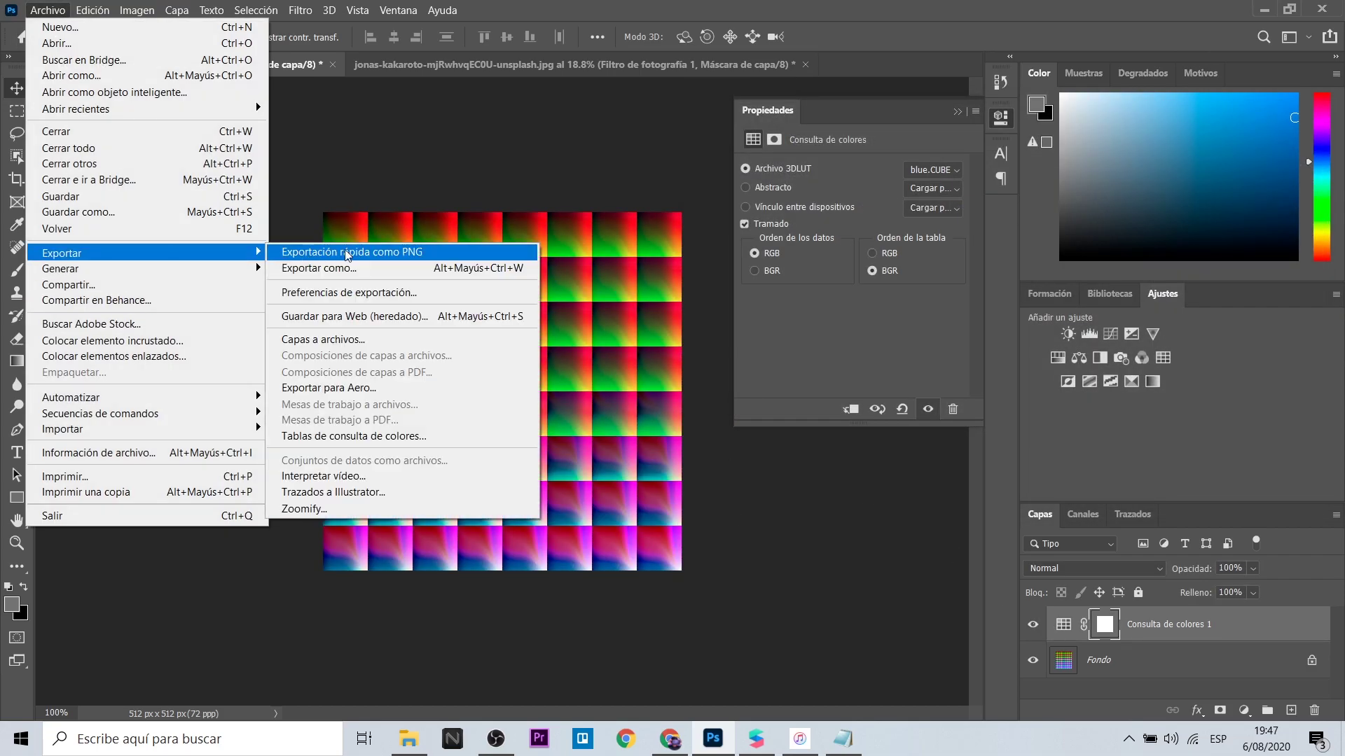
left_click(505, 253)
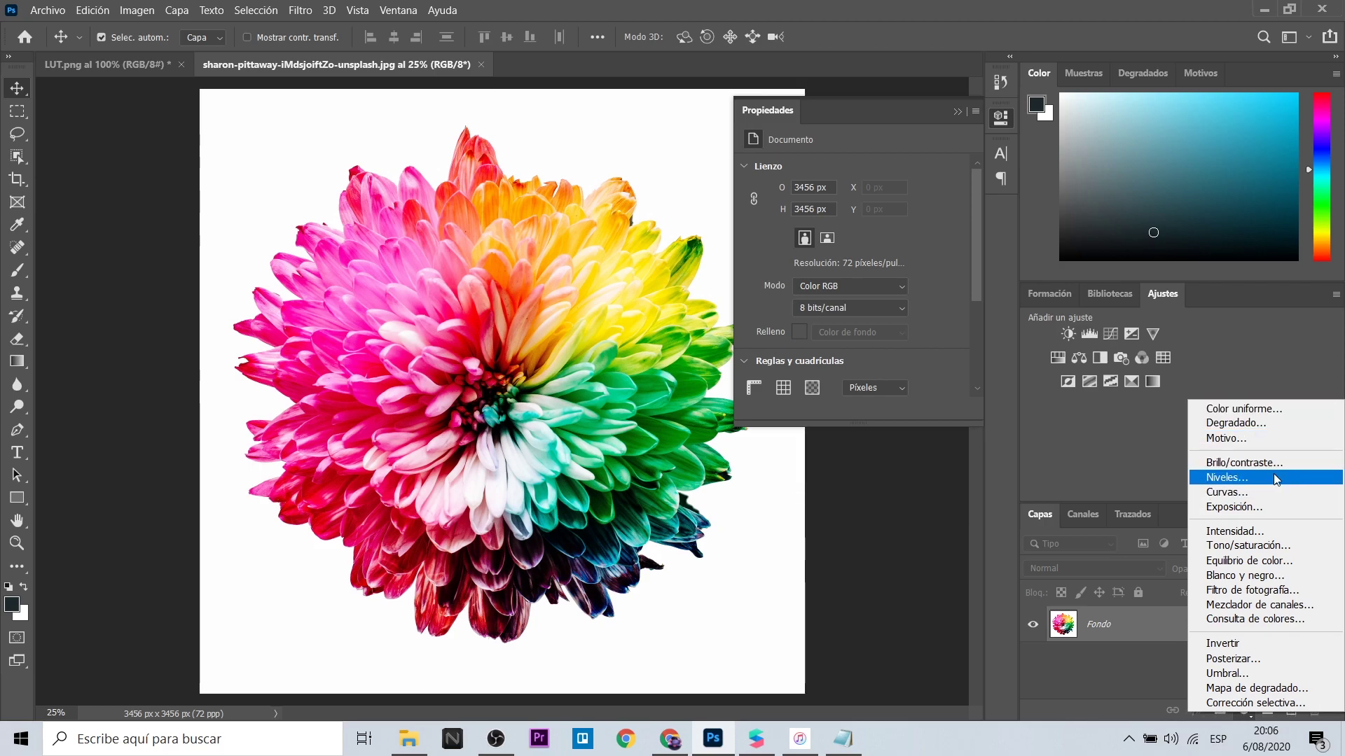
Stack Brightness/Contrast, Black & White, Vibrance and Invert adjustment layers to build a grey grade
left_click(1253, 463)
mouse_move(848, 217)
left_mouse_down()
mouse_move(814, 219)
mouse_move(849, 234)
left_mouse_up()
left_click(1243, 710)
left_click(1253, 570)
left_click_drag(856, 268, 836, 303)
mouse_move(856, 339)
left_mouse_down()
mouse_move(842, 339)
mouse_move(860, 372)
left_mouse_up()
left_click(1244, 710)
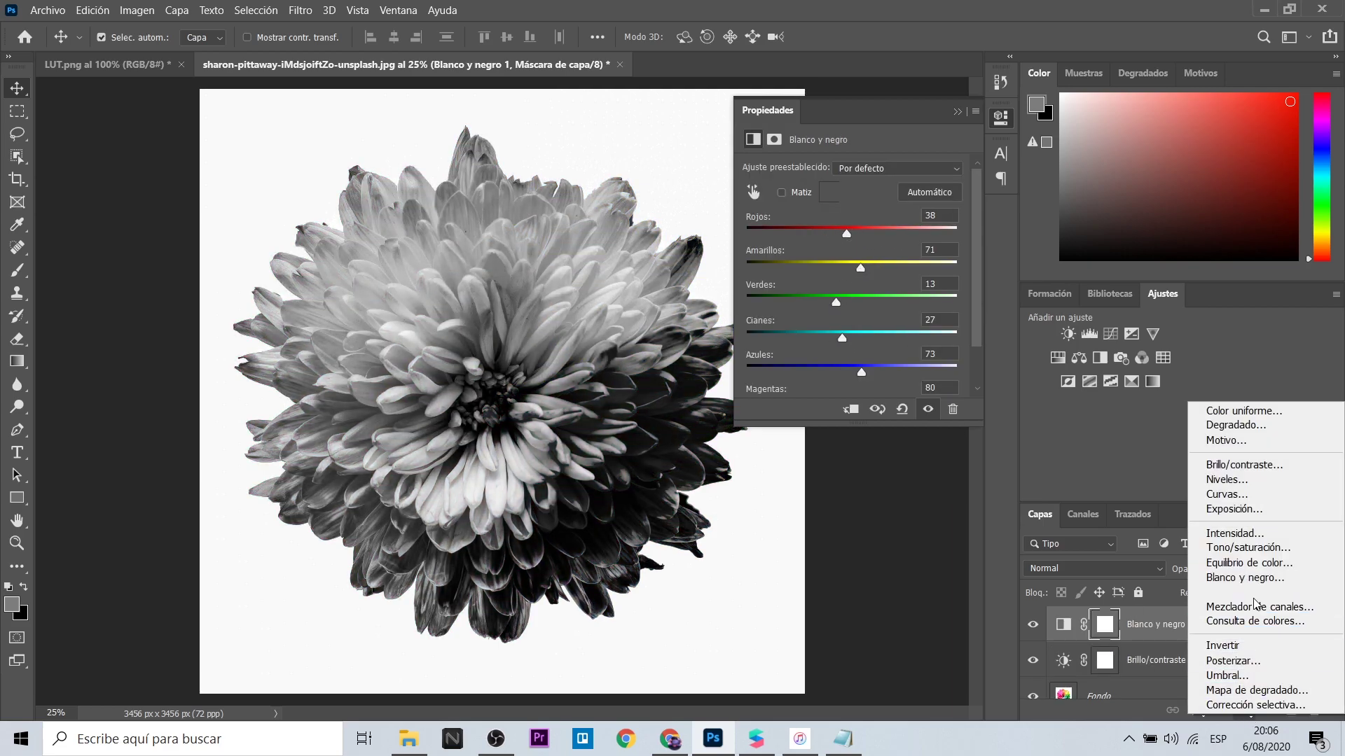
left_click(1234, 533)
left_click_drag(851, 219, 845, 223)
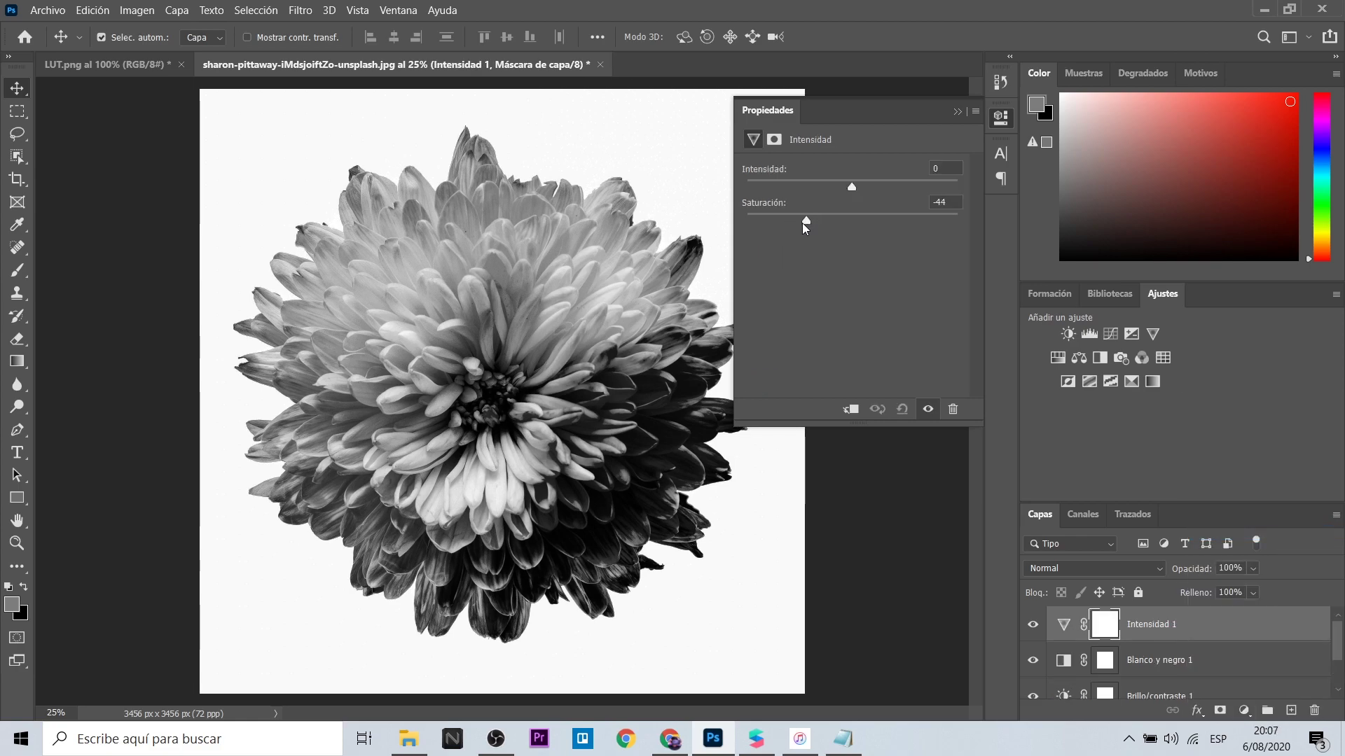
left_click(915, 565)
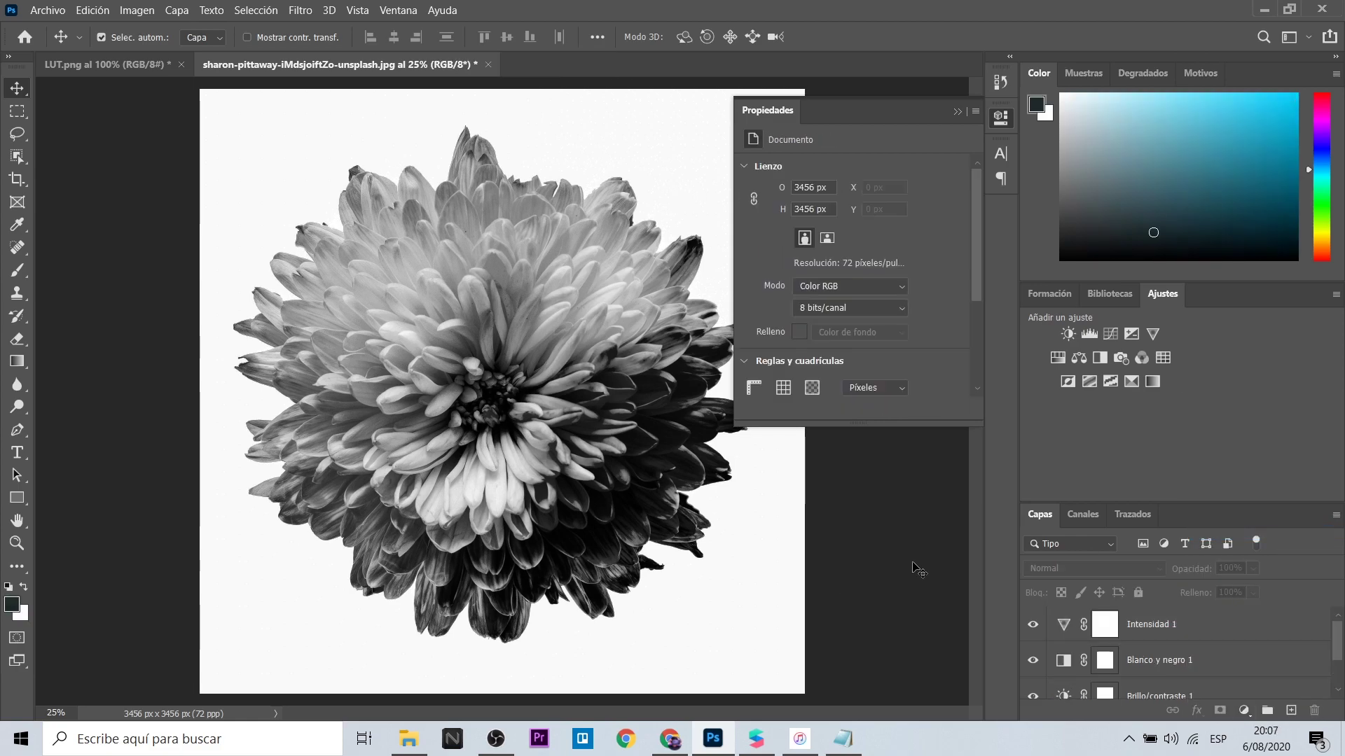
left_click(1243, 710)
left_click(1218, 640)
Export the grade as a colour lookup table named LUT
left_click(47, 9)
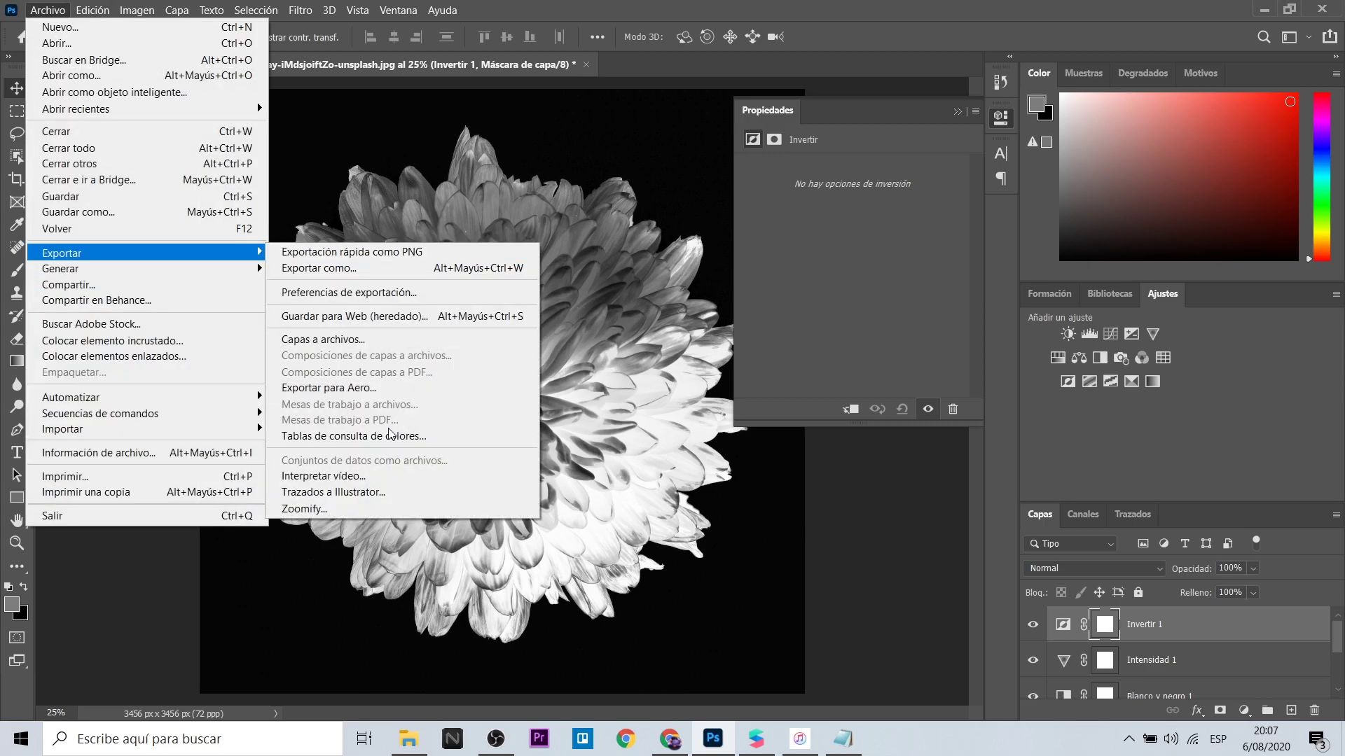
left_click(360, 432)
type("LUT")
left_click(525, 474)
Apply black.CUBE to LUT.png through a Color Lookup layer and export it as PNG
left_click(1242, 710)
left_click(1225, 623)
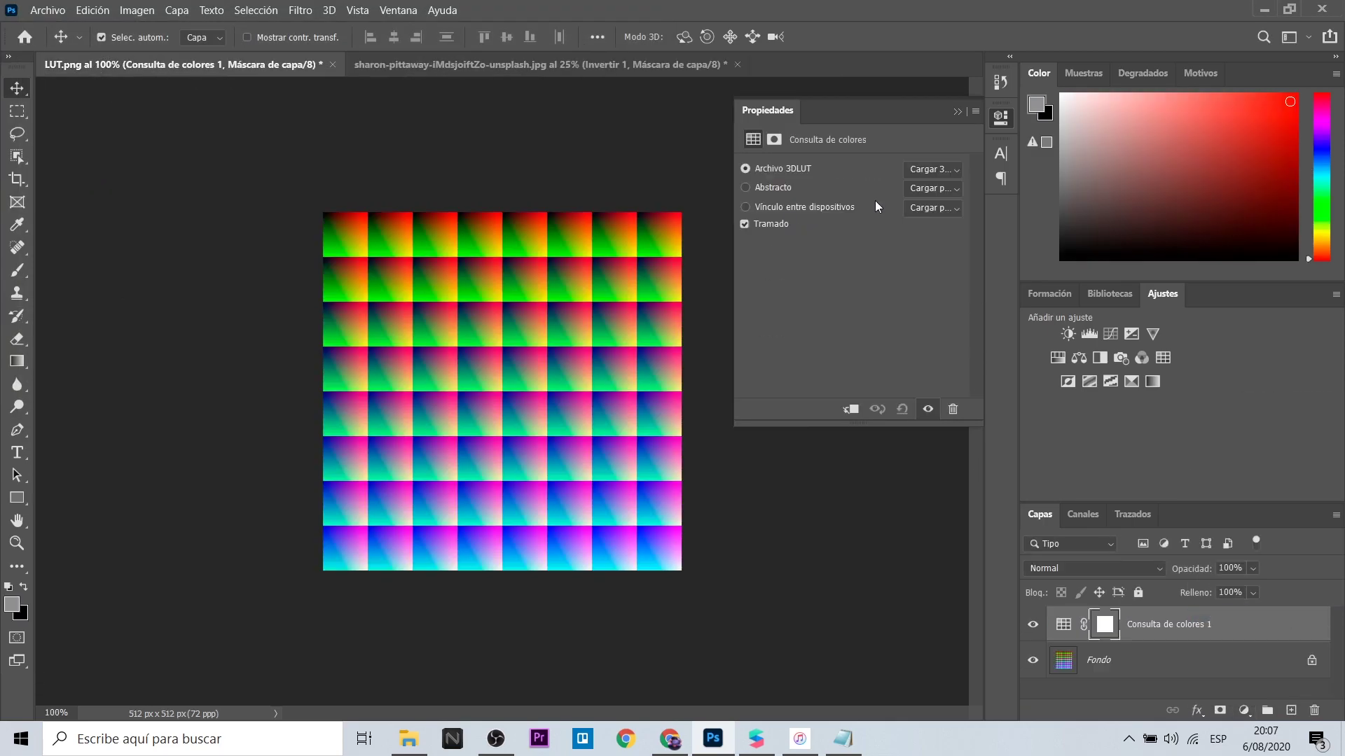
left_click(932, 169)
left_click(931, 184)
double_click(1082, 240)
left_click(48, 10)
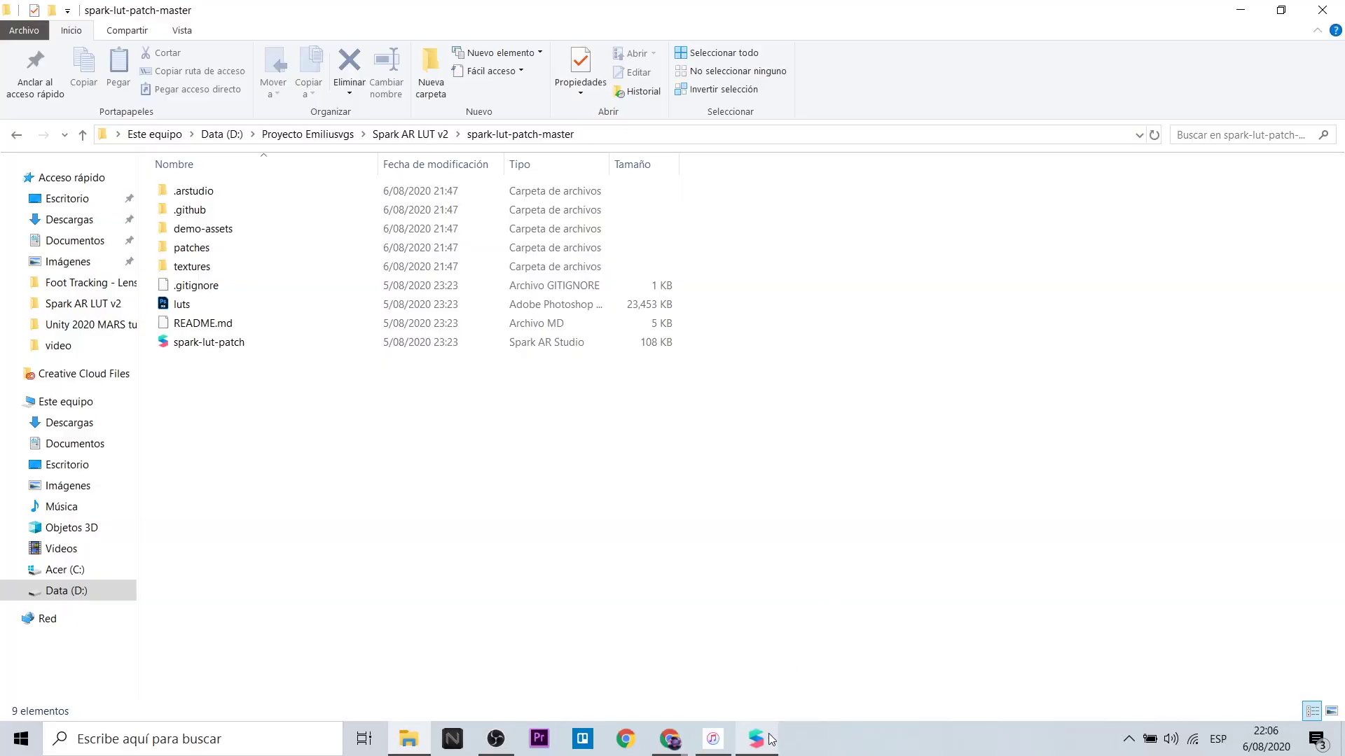
Create a new Spark AR project and import FastColorLUT.arp into Assets
left_click(770, 739)
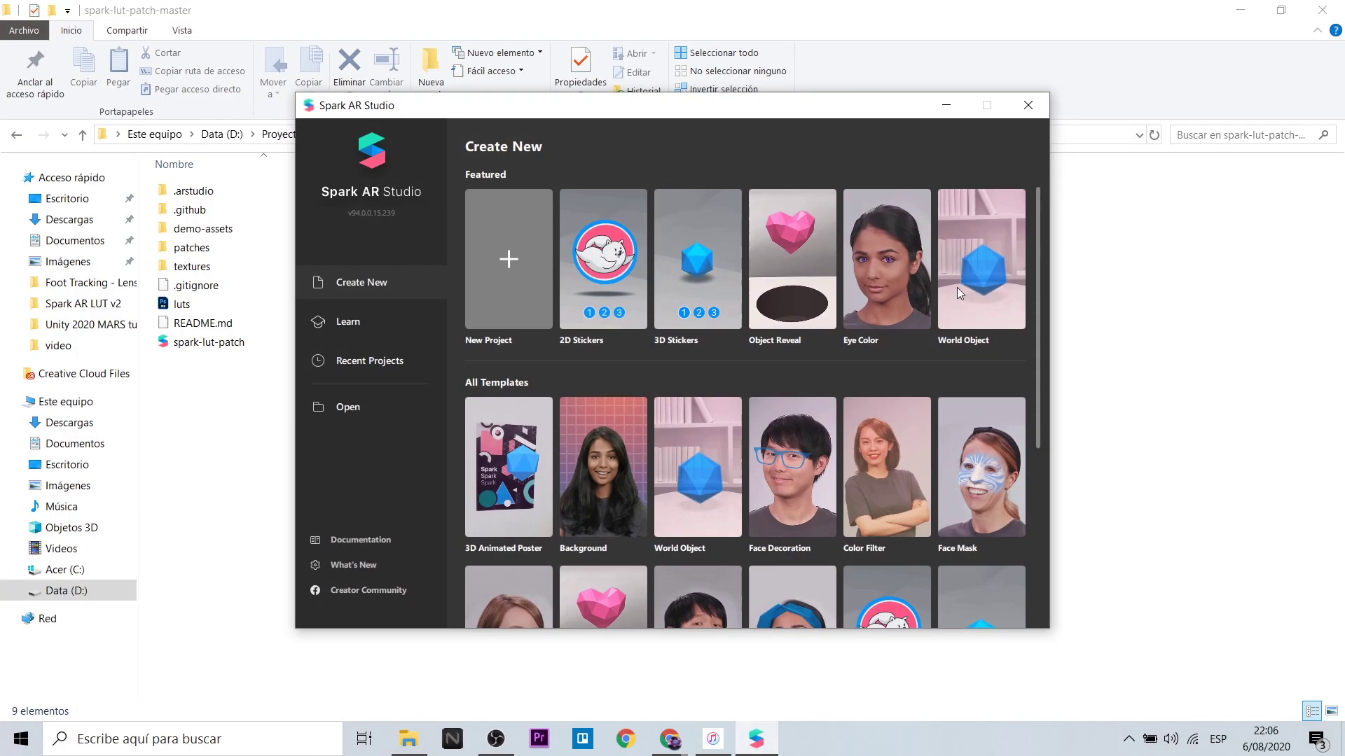
left_click(515, 268)
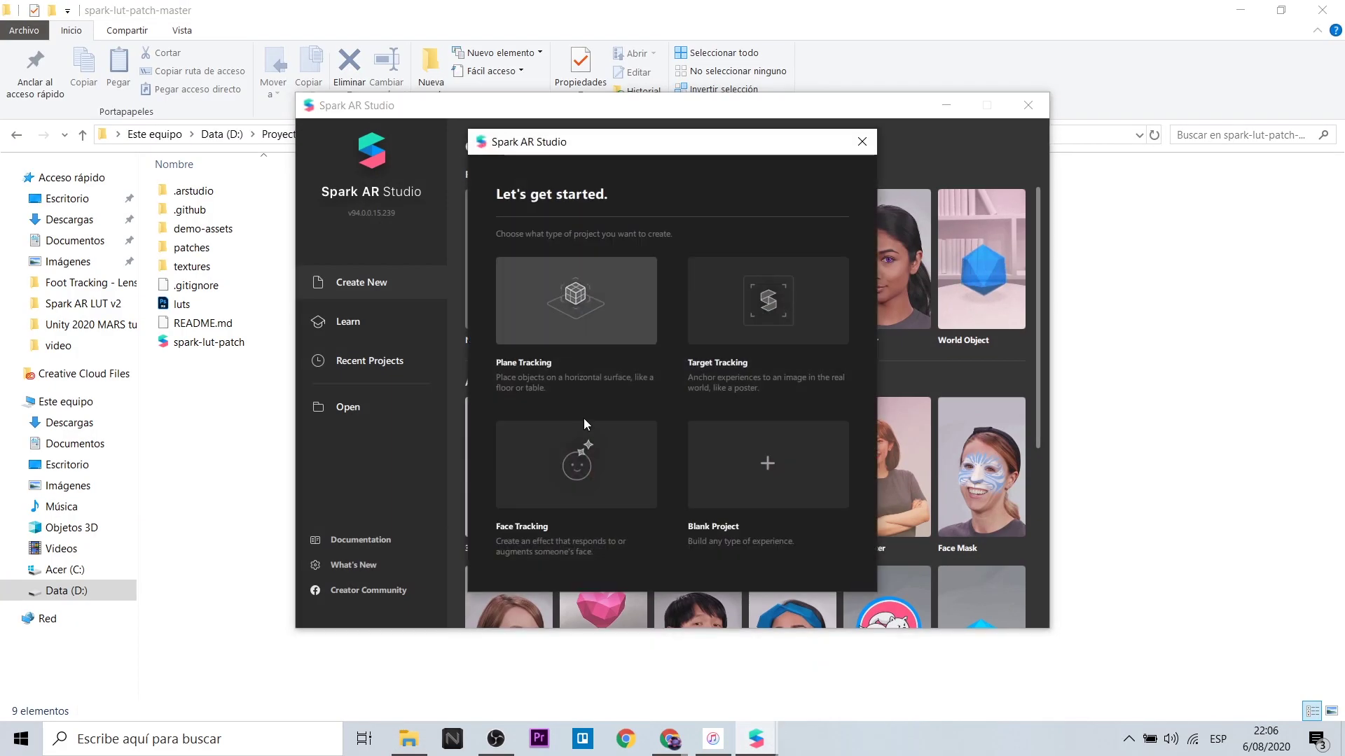
left_click(774, 448)
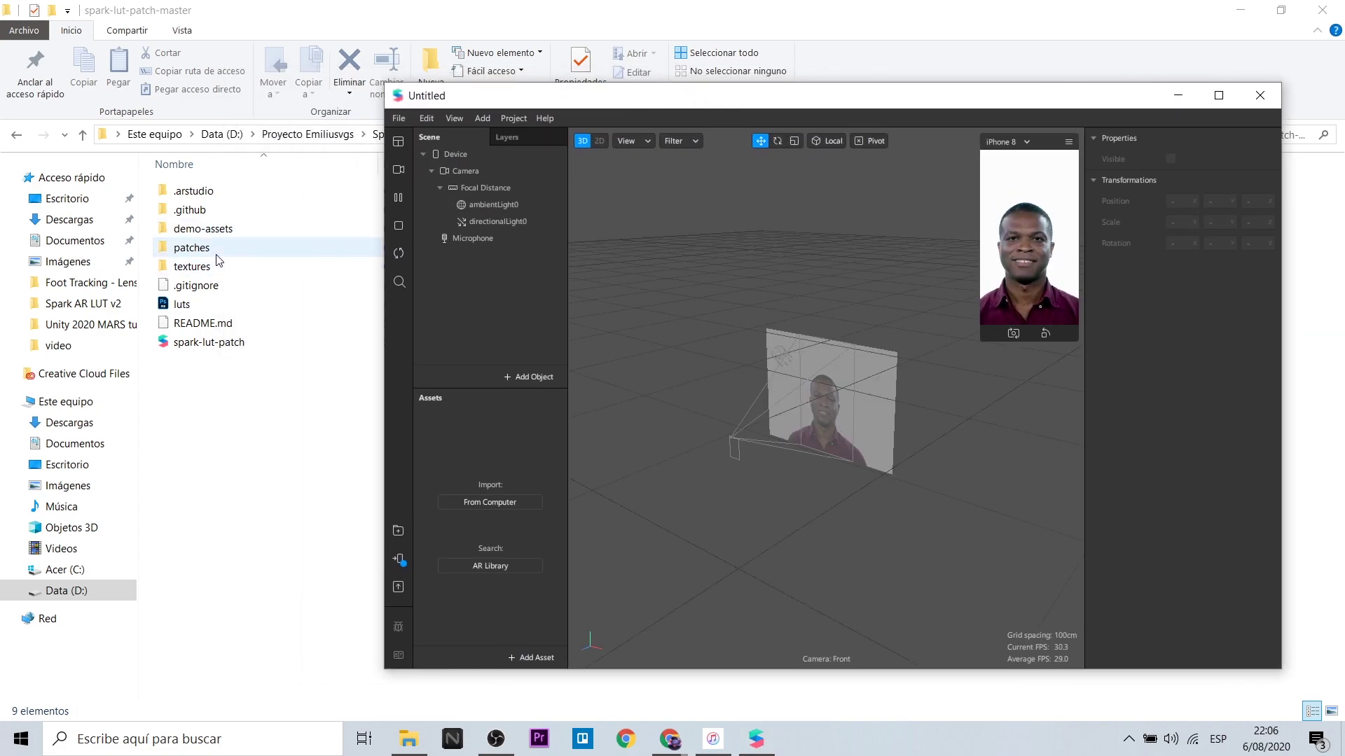
double_click(196, 248)
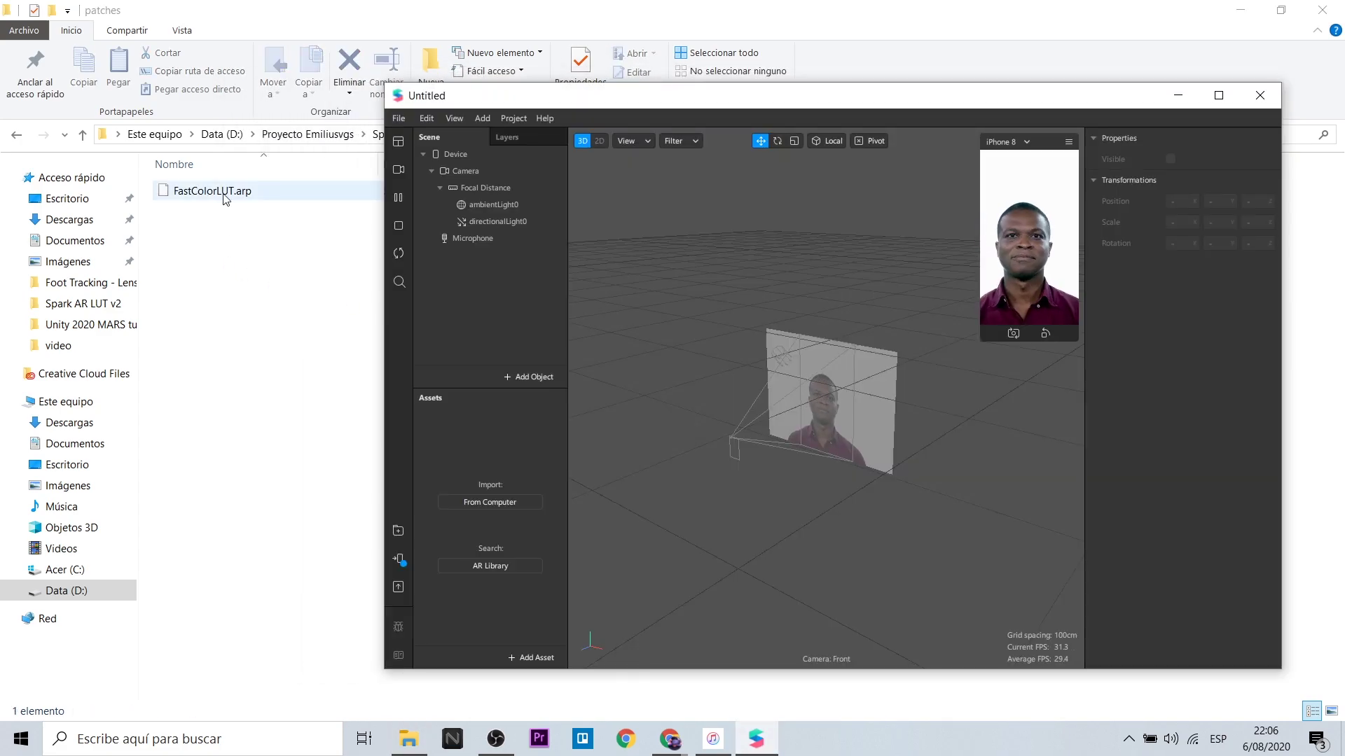
left_click_drag(225, 200, 490, 484)
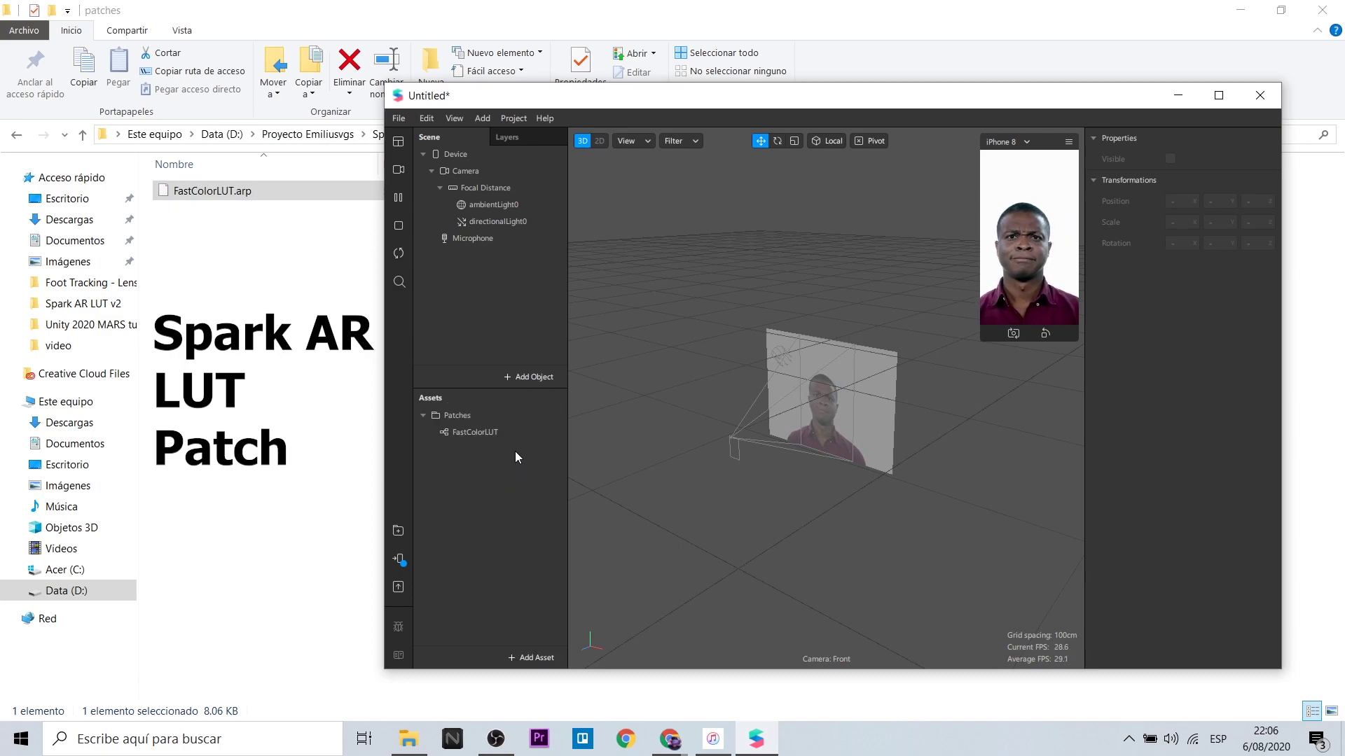
Extract cameraTexture0 from the Camera and insert a rectangle on a canvas
left_click(479, 171)
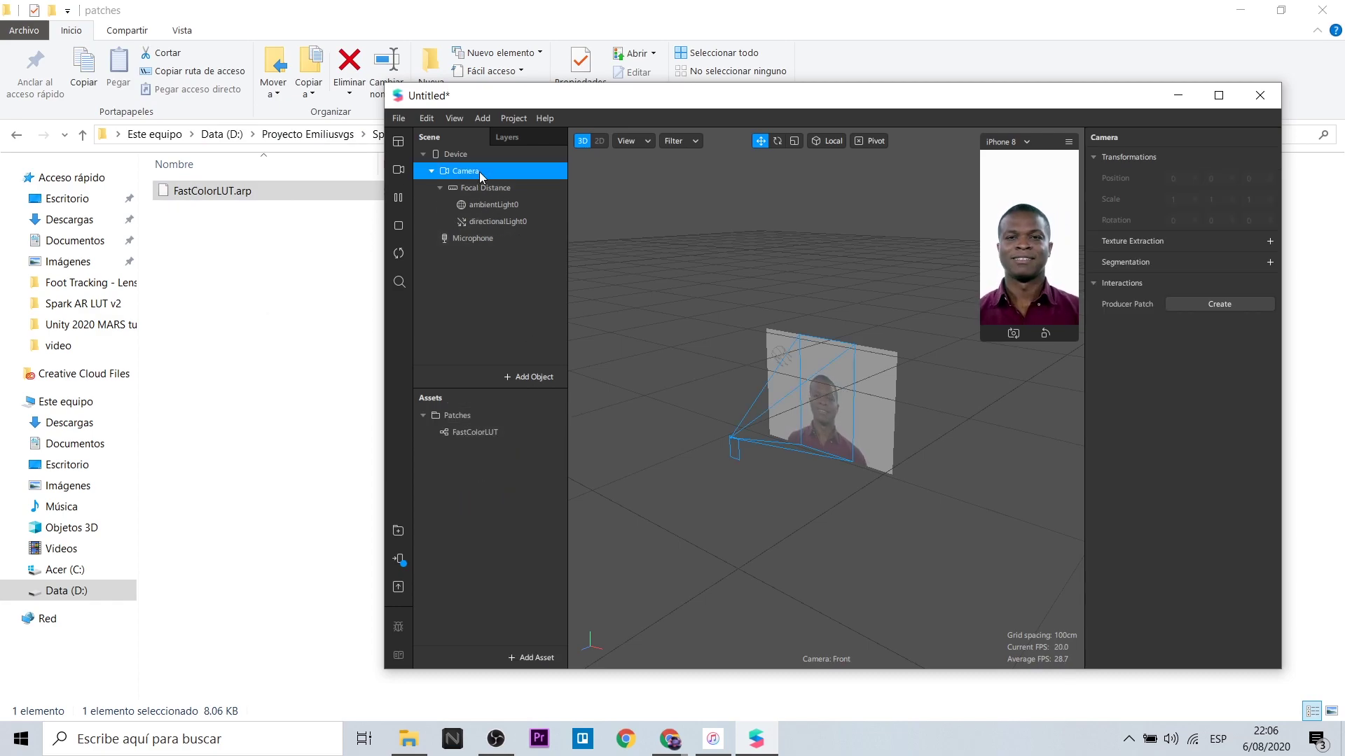
left_click(1270, 241)
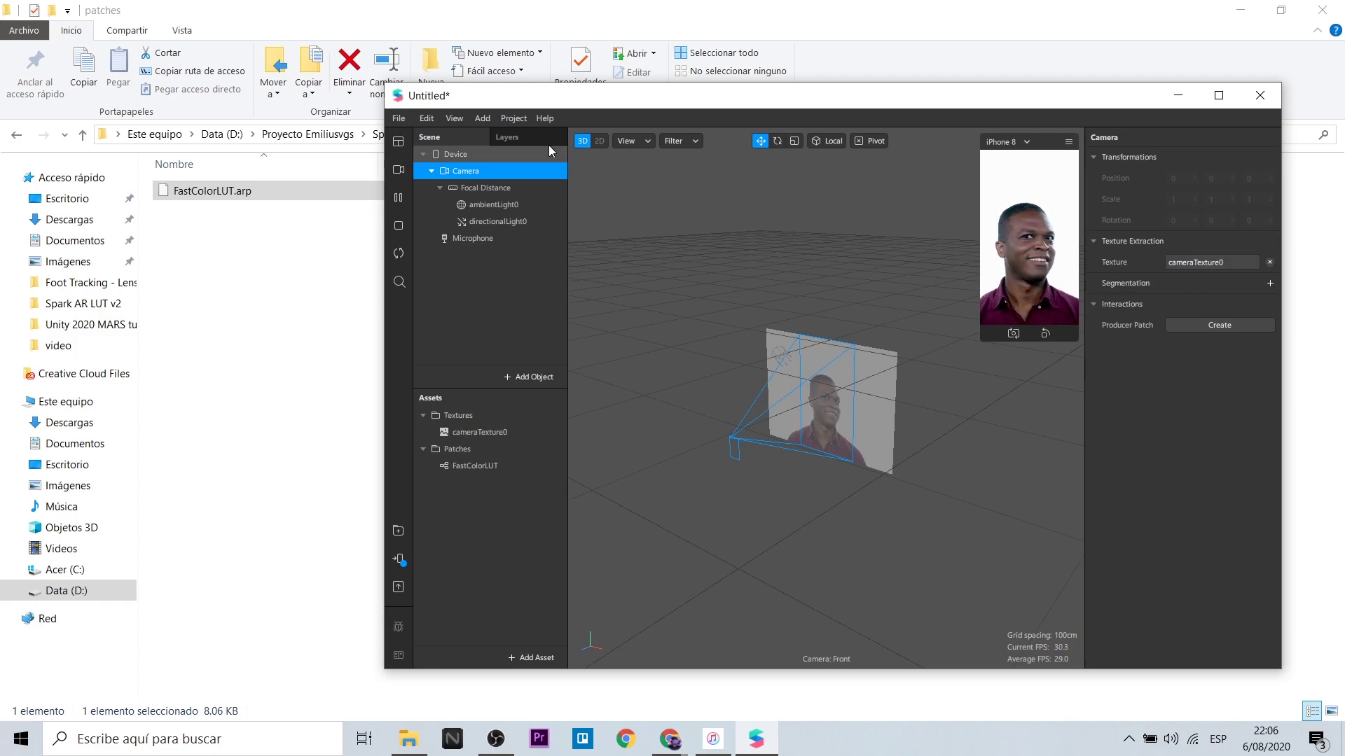
left_click(539, 376)
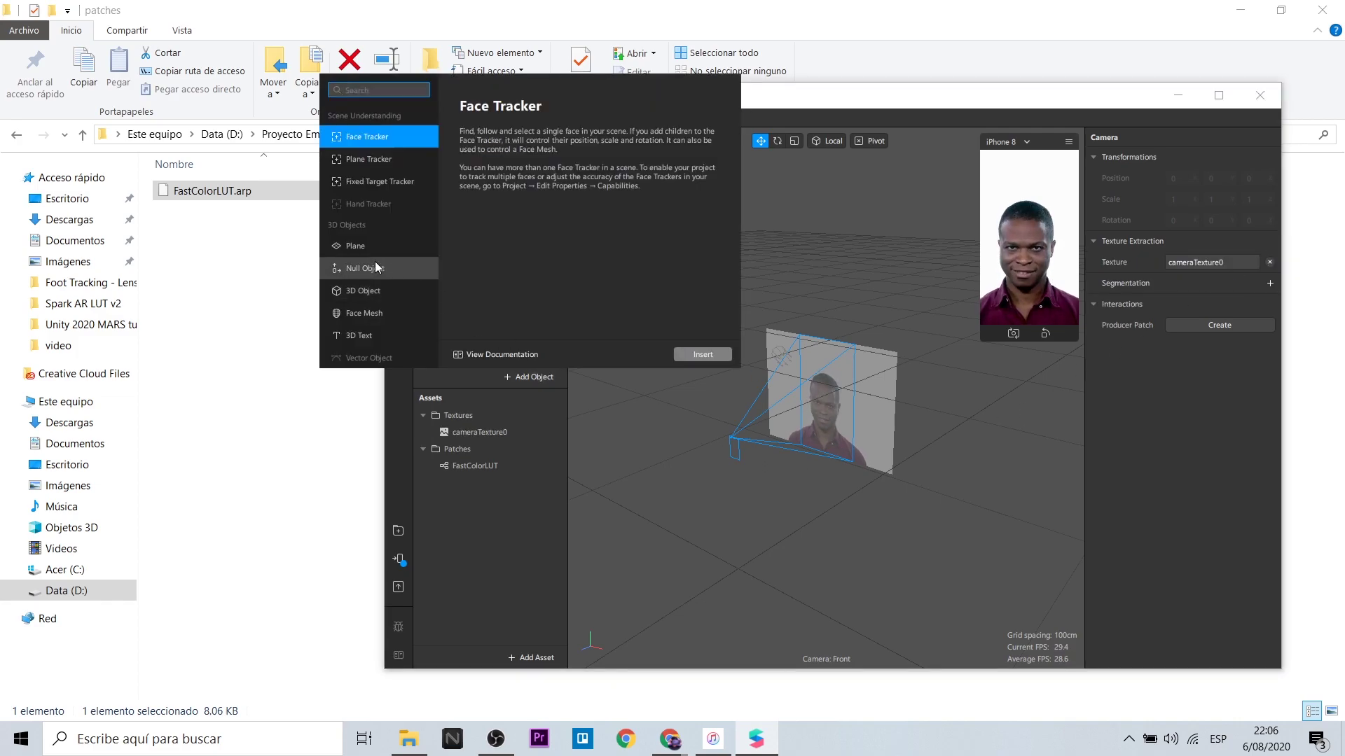
scroll(375, 262, "down", 3)
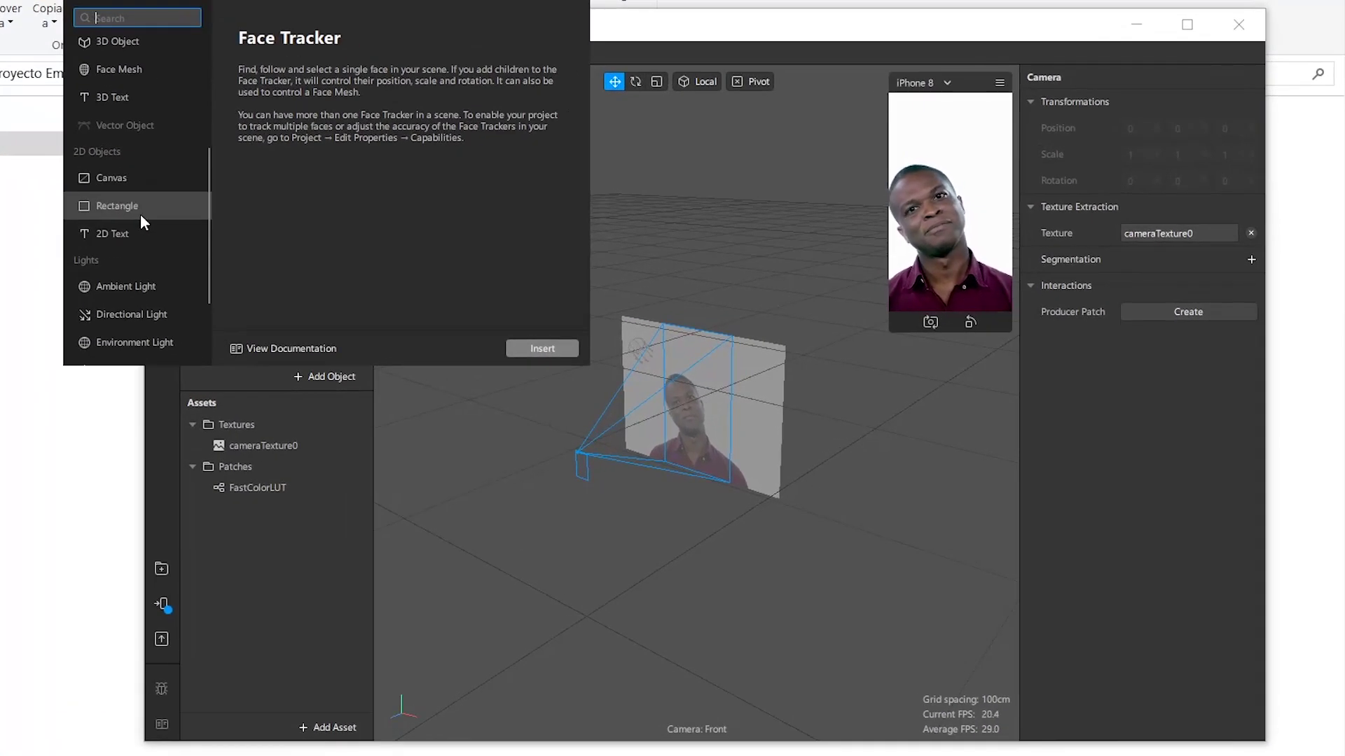
left_click(140, 213)
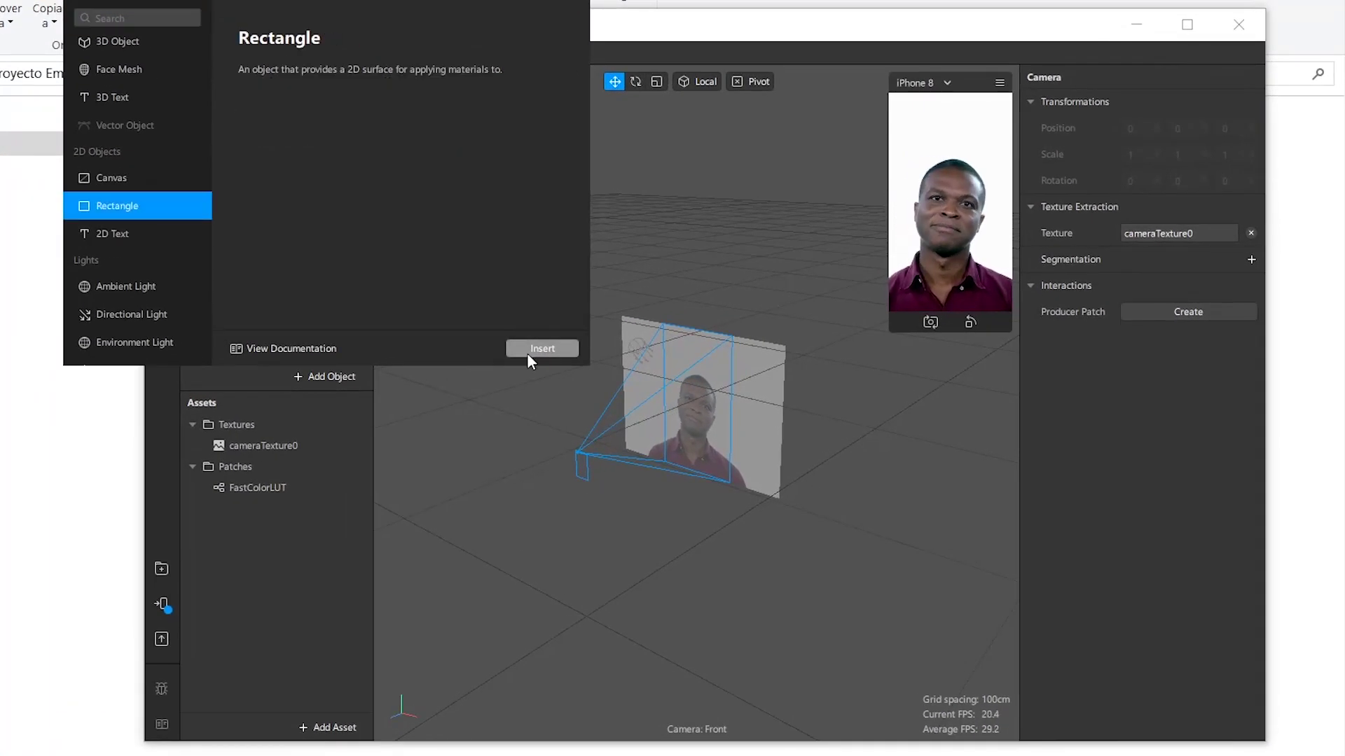
left_click(542, 348)
Make rectangle0 fill the screen at 375×667, give it a Flat-shaded material0, and show the Patch Editor
left_click(1150, 210)
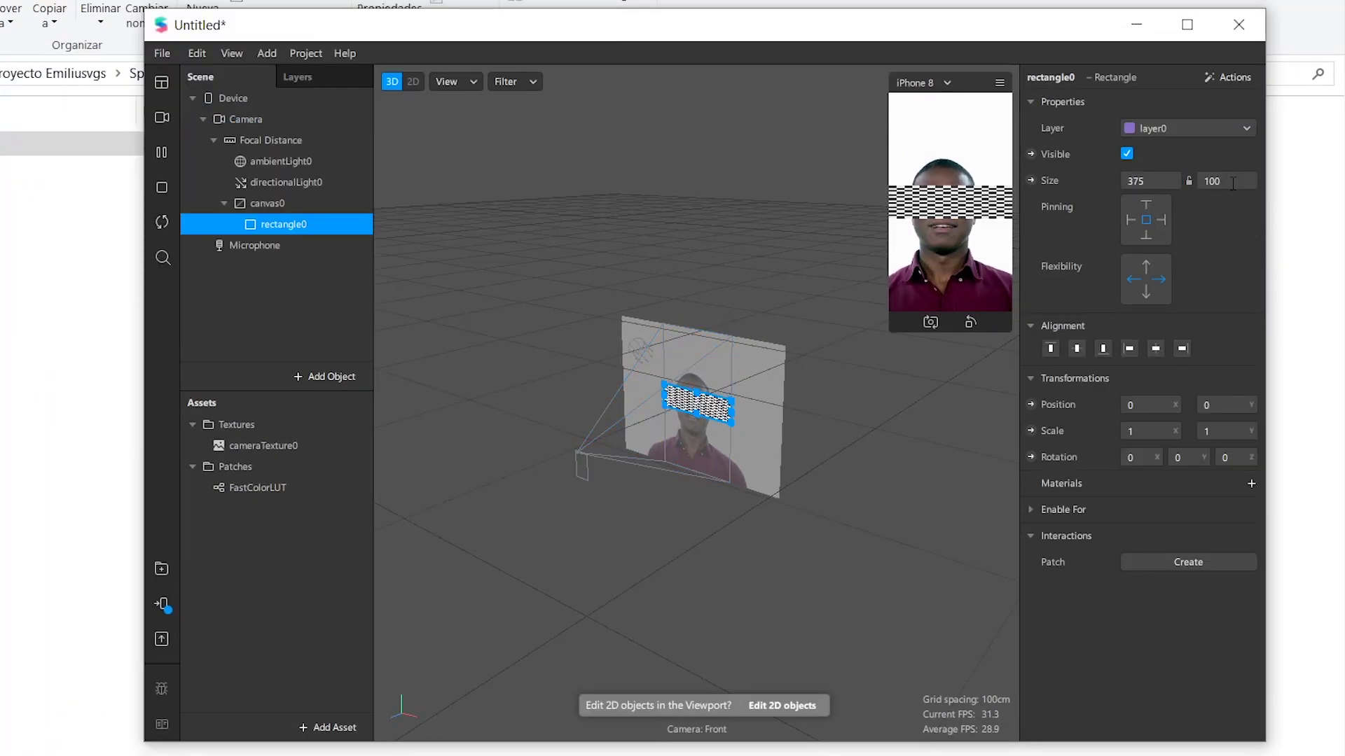
left_click(1215, 206)
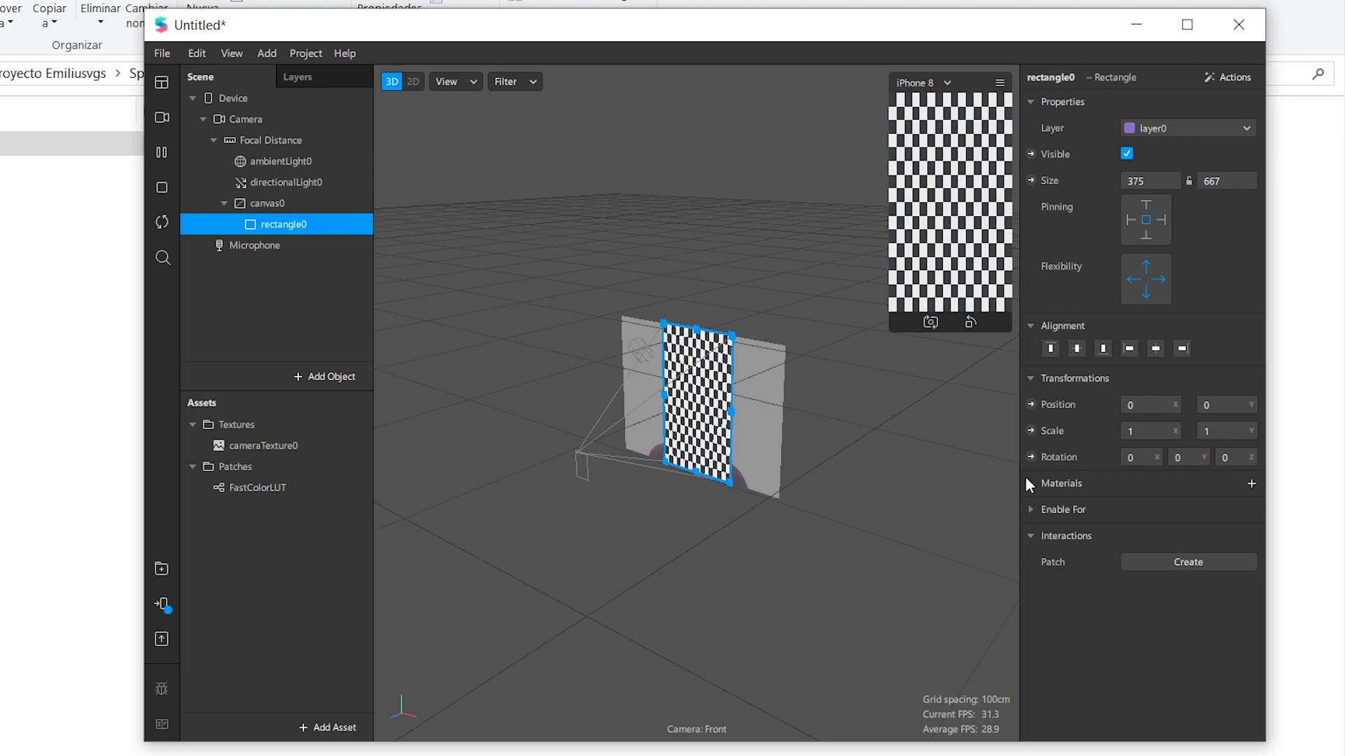
left_click(1250, 483)
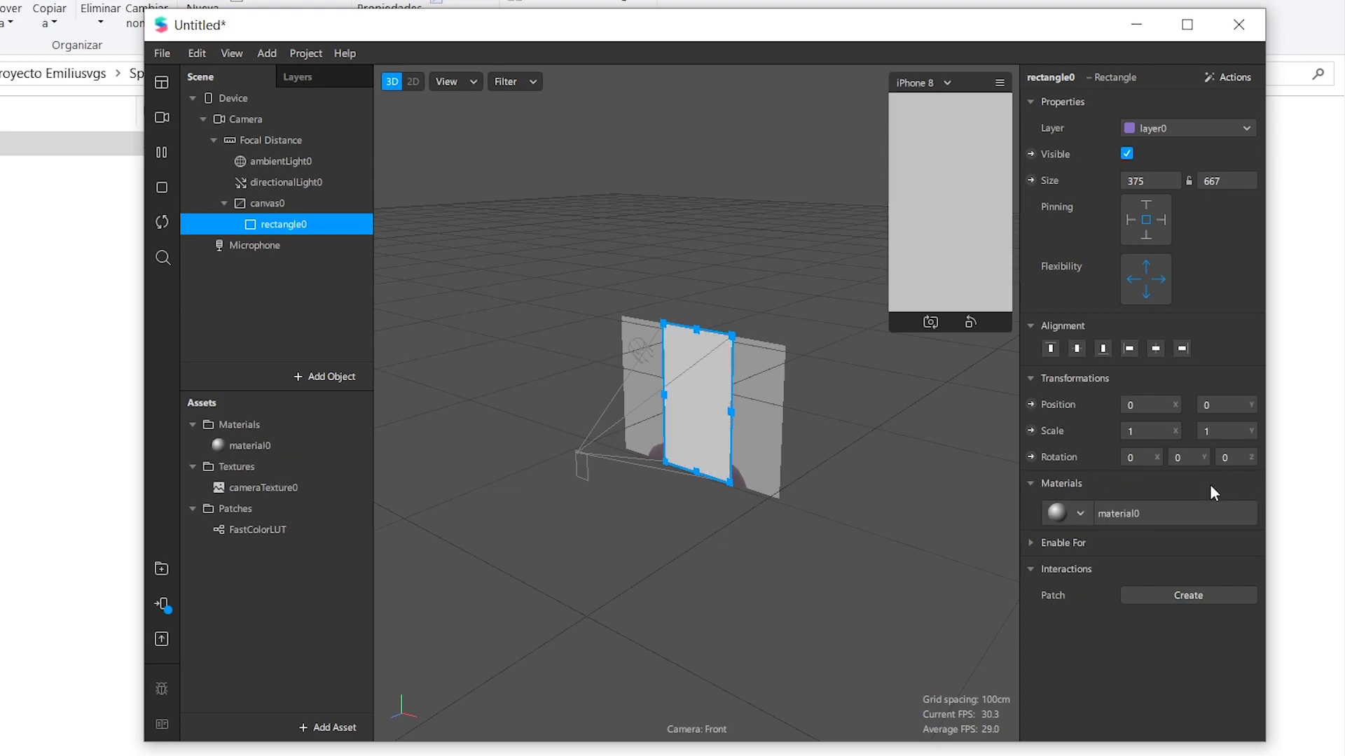
left_click(287, 440)
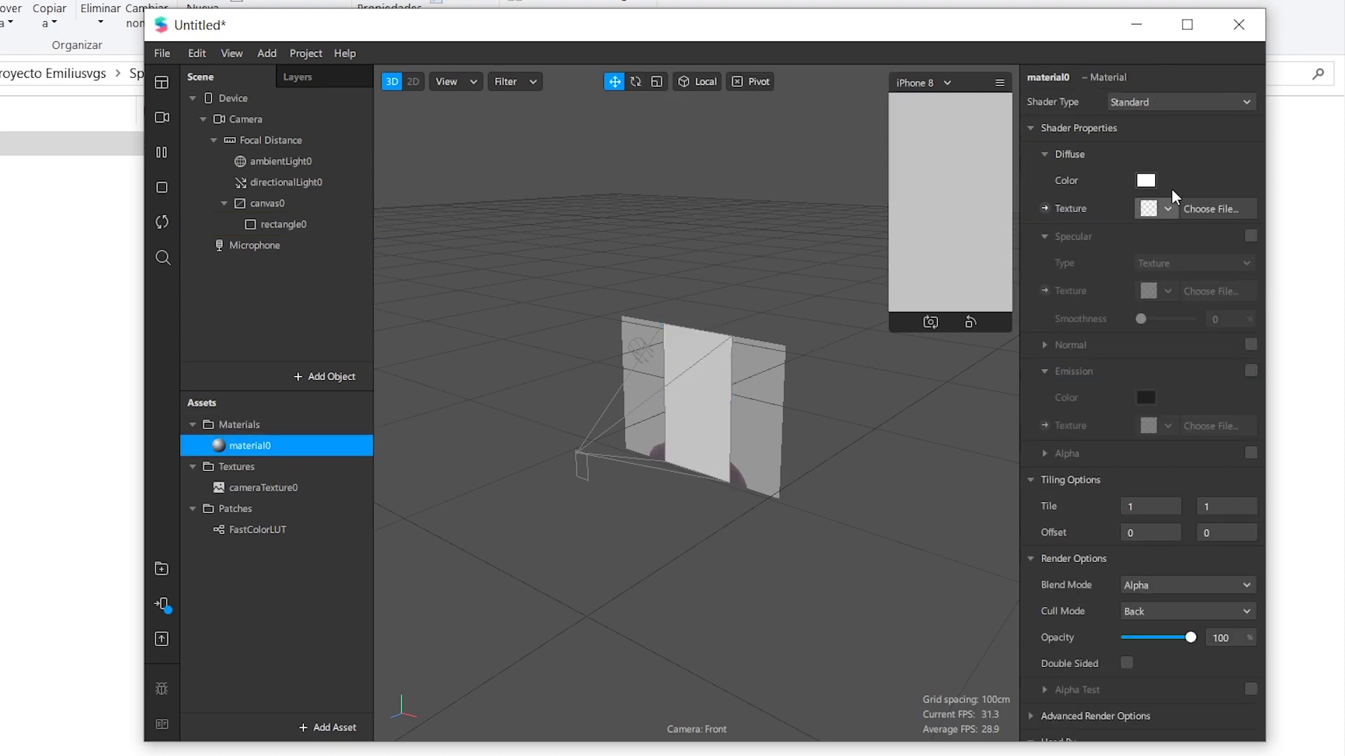
left_click(1154, 100)
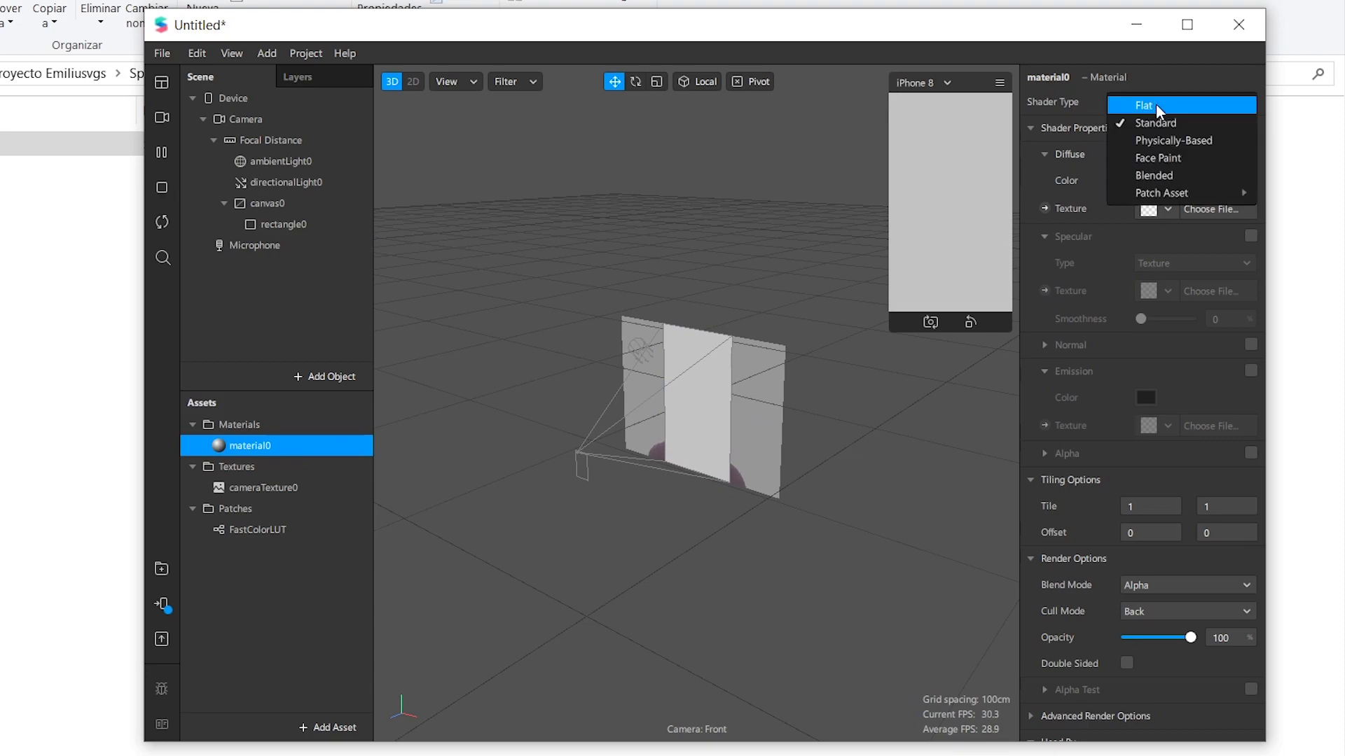
left_click(1155, 103)
left_click(279, 53)
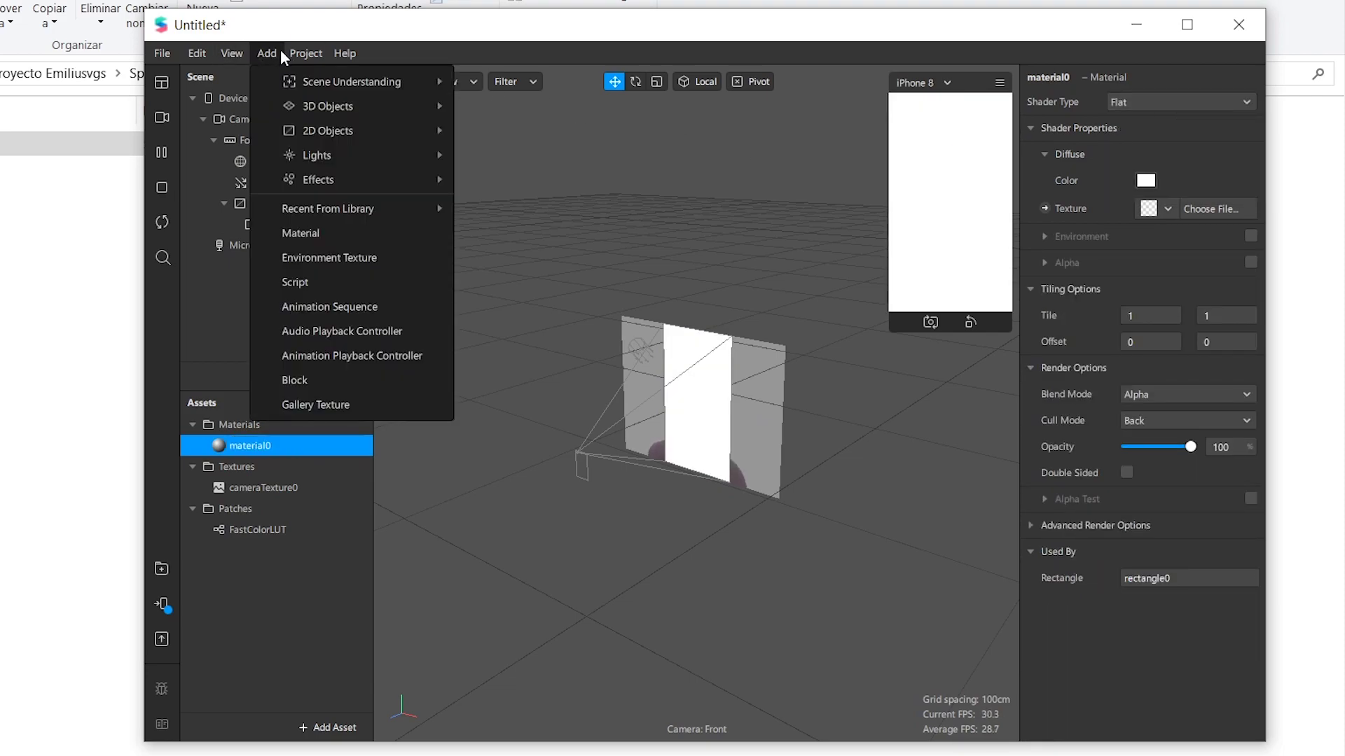
left_click(243, 70)
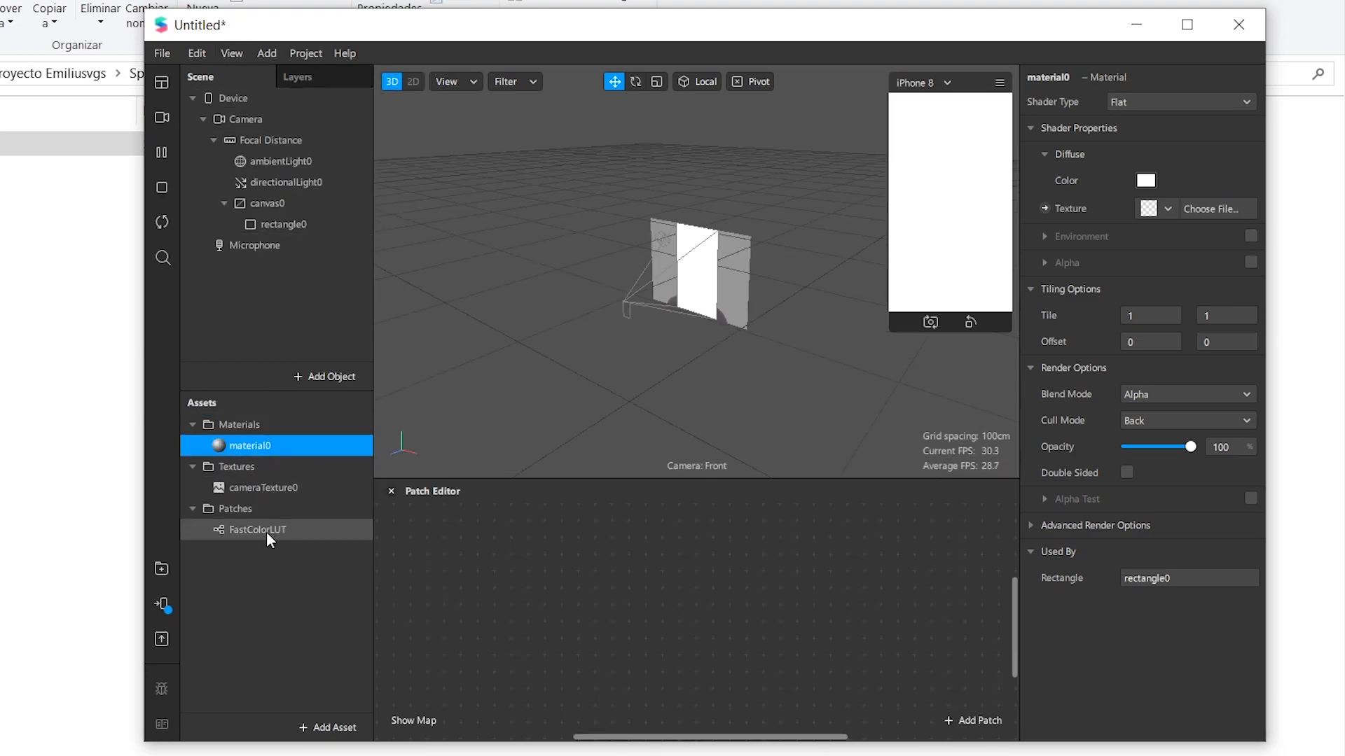
Wire cameraTexture0 through FastColorLUT into material0's Diffuse Texture in the patch graph
mouse_move(266, 530)
left_mouse_down()
mouse_move(654, 570)
mouse_move(658, 585)
left_mouse_up()
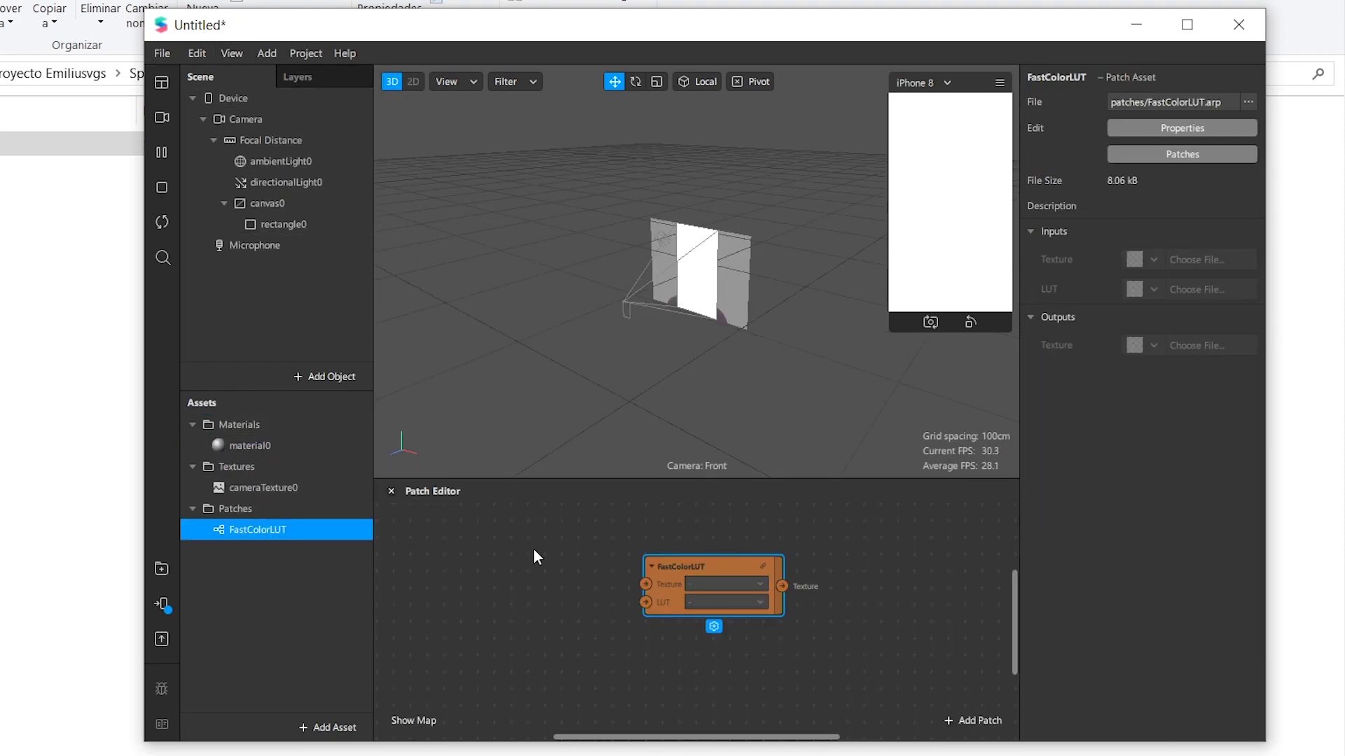
mouse_move(266, 484)
left_mouse_down()
mouse_move(507, 561)
mouse_move(584, 548)
mouse_move(645, 584)
left_mouse_up()
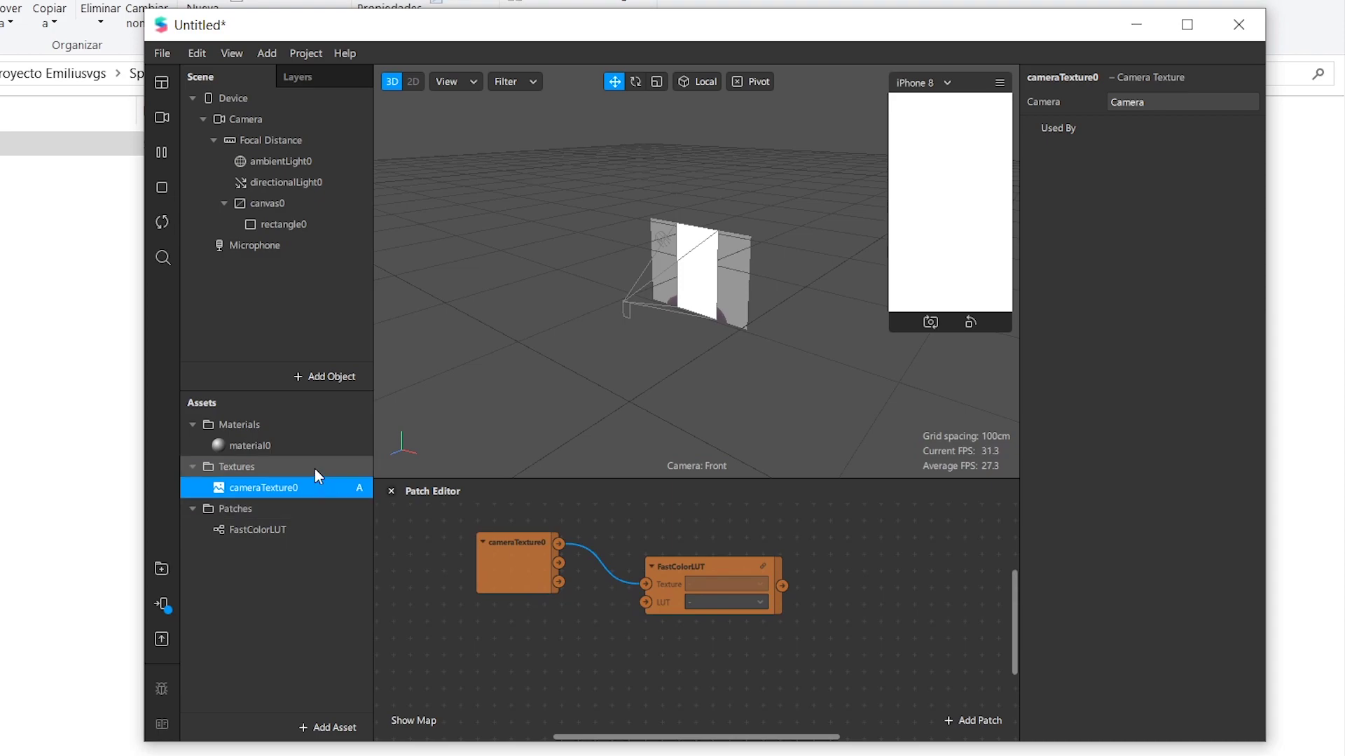
left_click(305, 451)
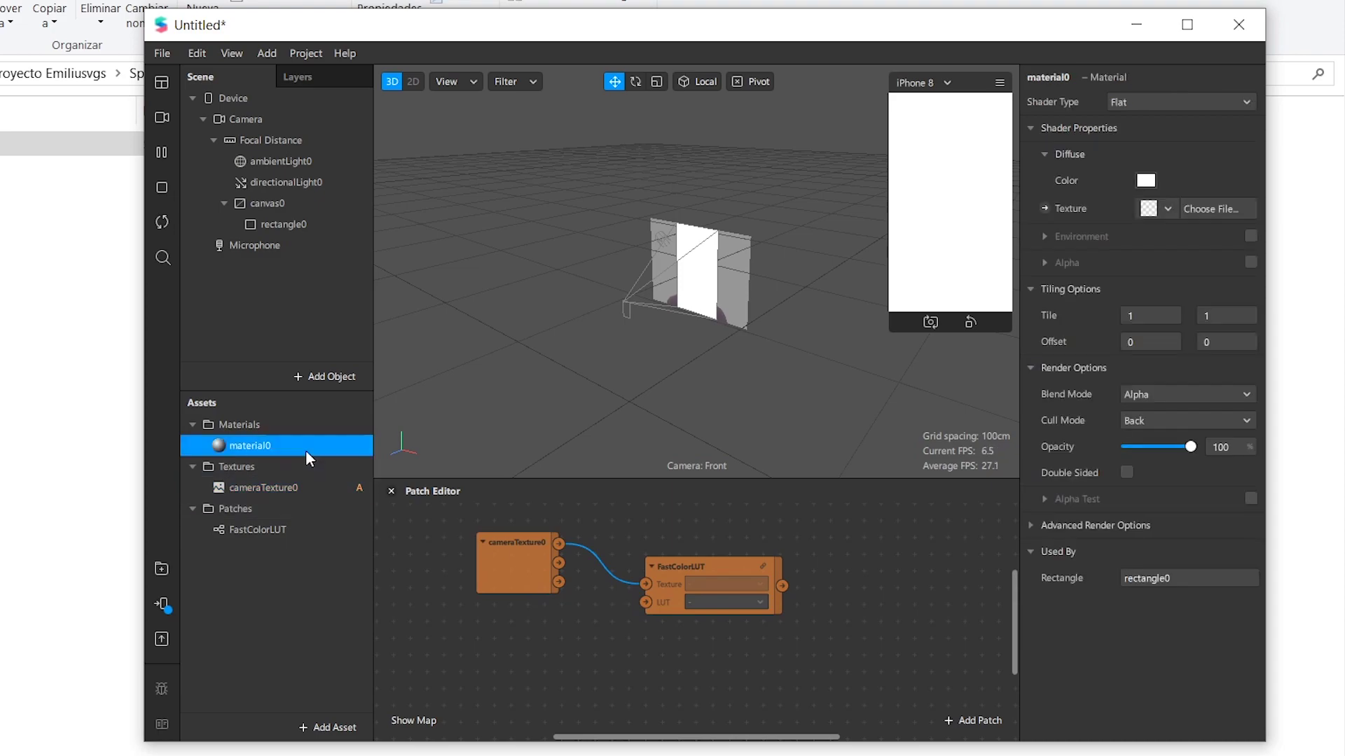
left_click(1045, 211)
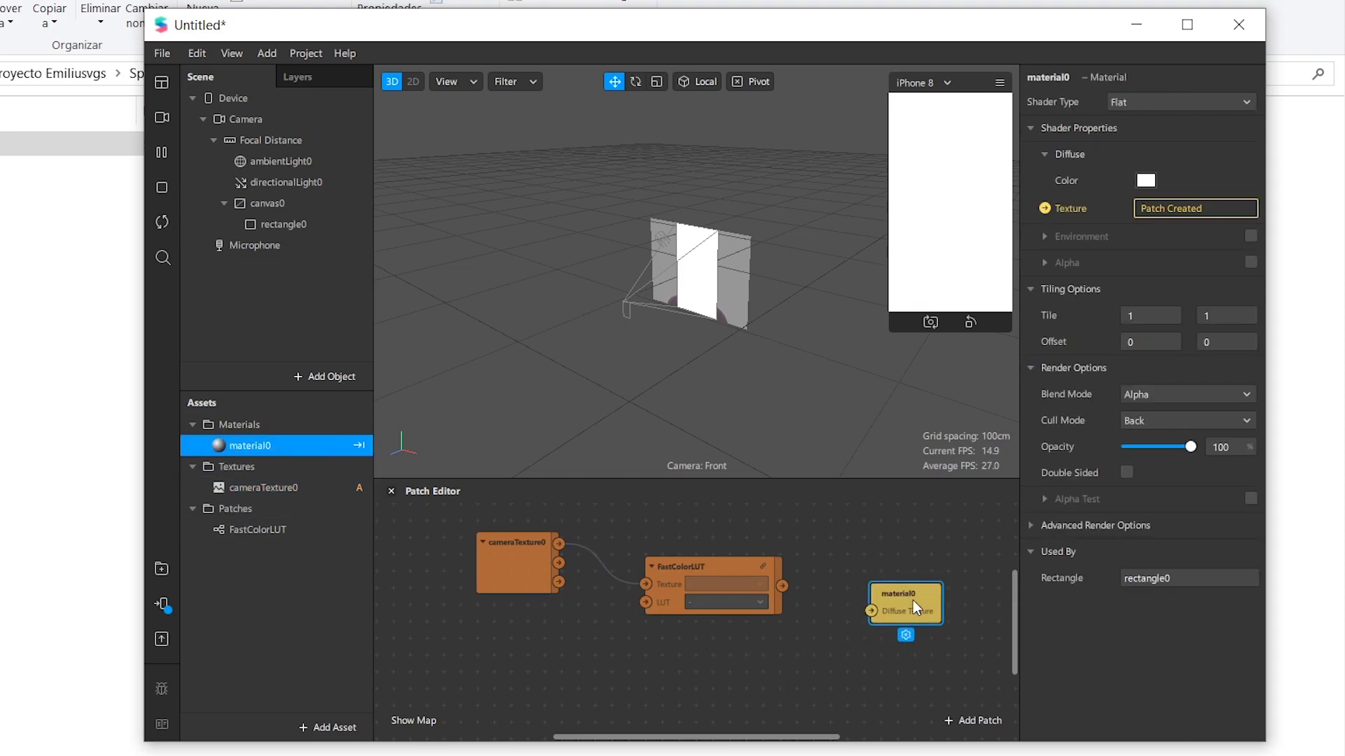
mouse_move(913, 599)
left_mouse_down()
mouse_move(892, 588)
mouse_move(865, 599)
left_mouse_up()
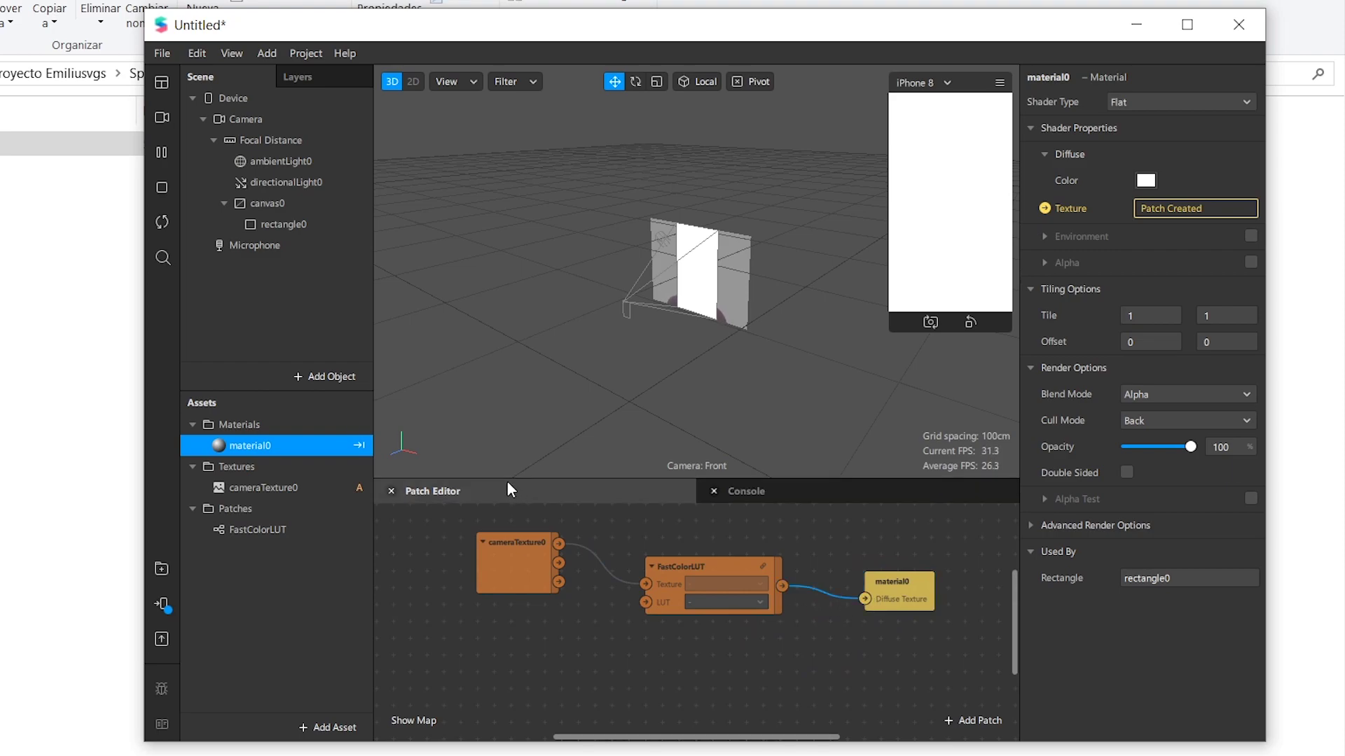
left_click(133, 77)
Import LUT-frio, LUT-frio1 and LUT-frio2 into Assets with compression turned off
left_click(376, 135)
left_click(790, 210, "ctrl")
left_click(1185, 210, "ctrl")
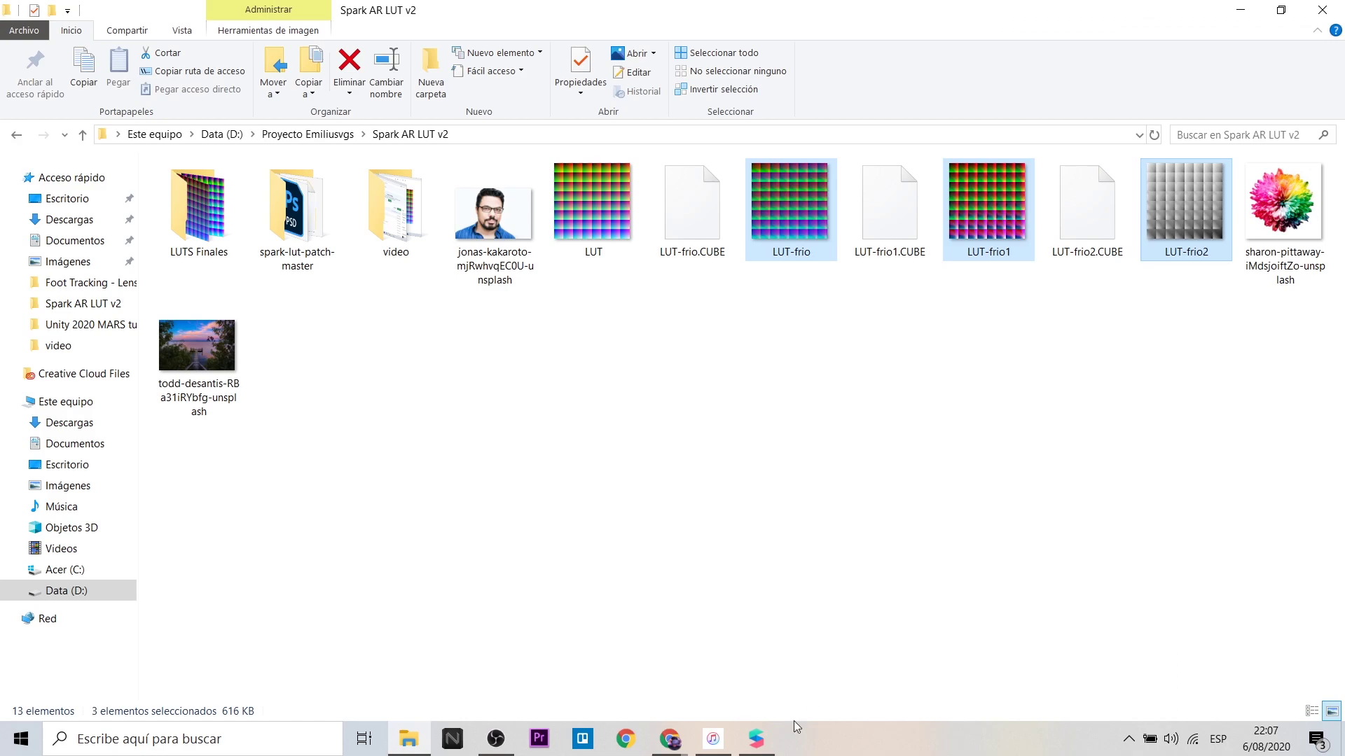
left_click(988, 210, "ctrl")
mouse_move(988, 210)
left_mouse_down()
mouse_move(553, 581)
mouse_move(528, 704)
left_mouse_up()
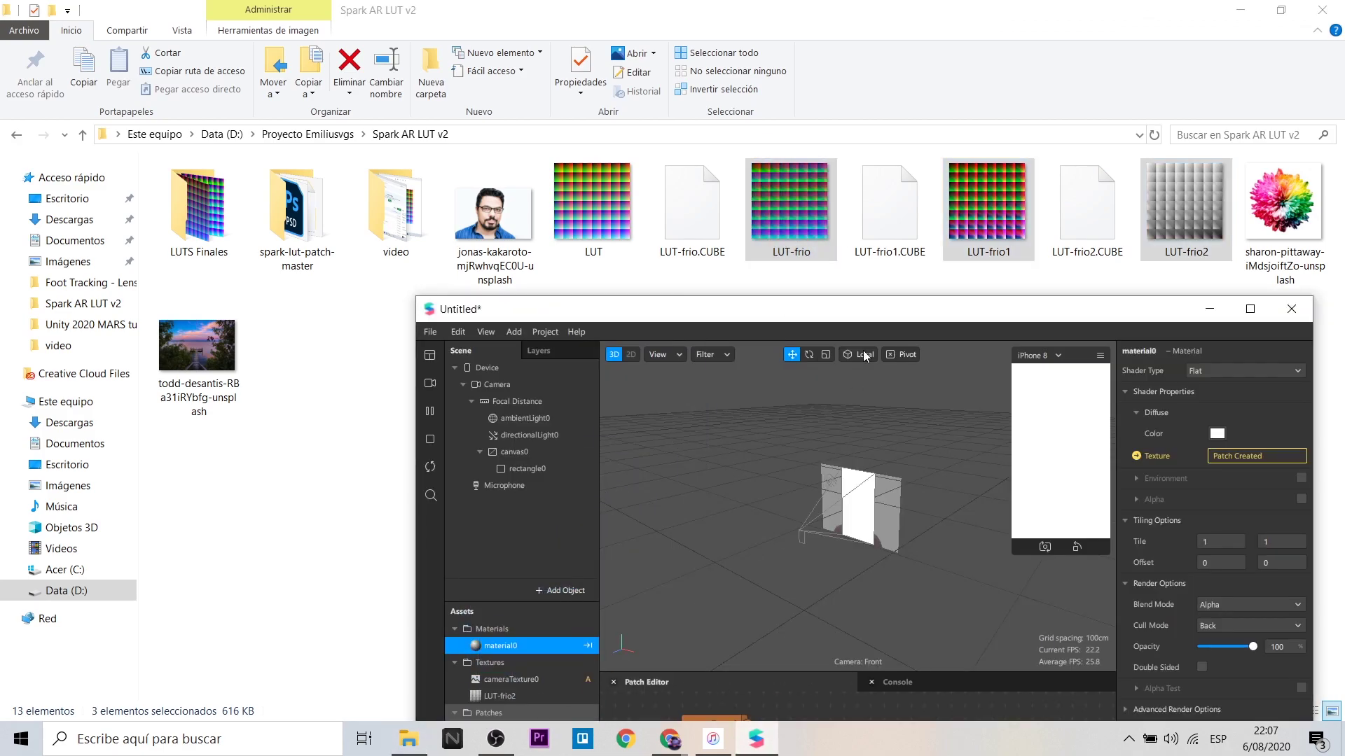
double_click(872, 311)
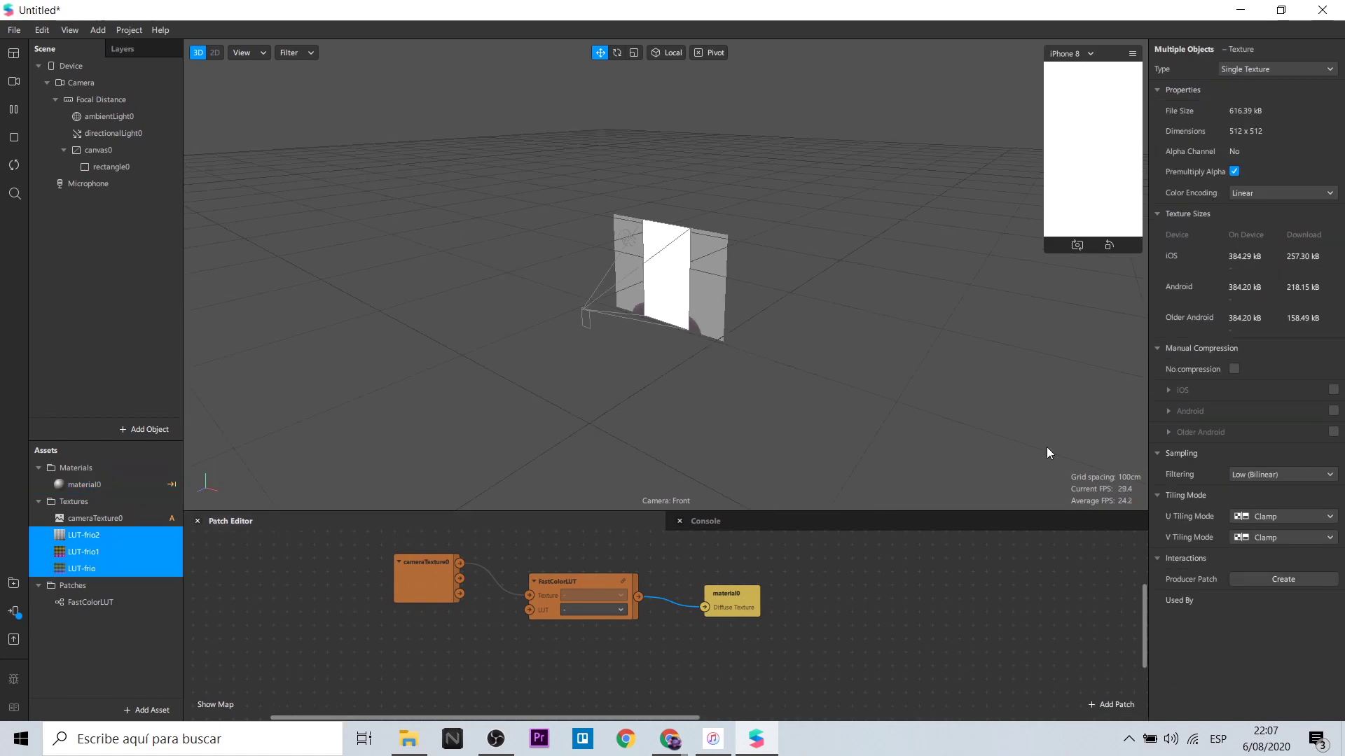
left_click(1236, 367)
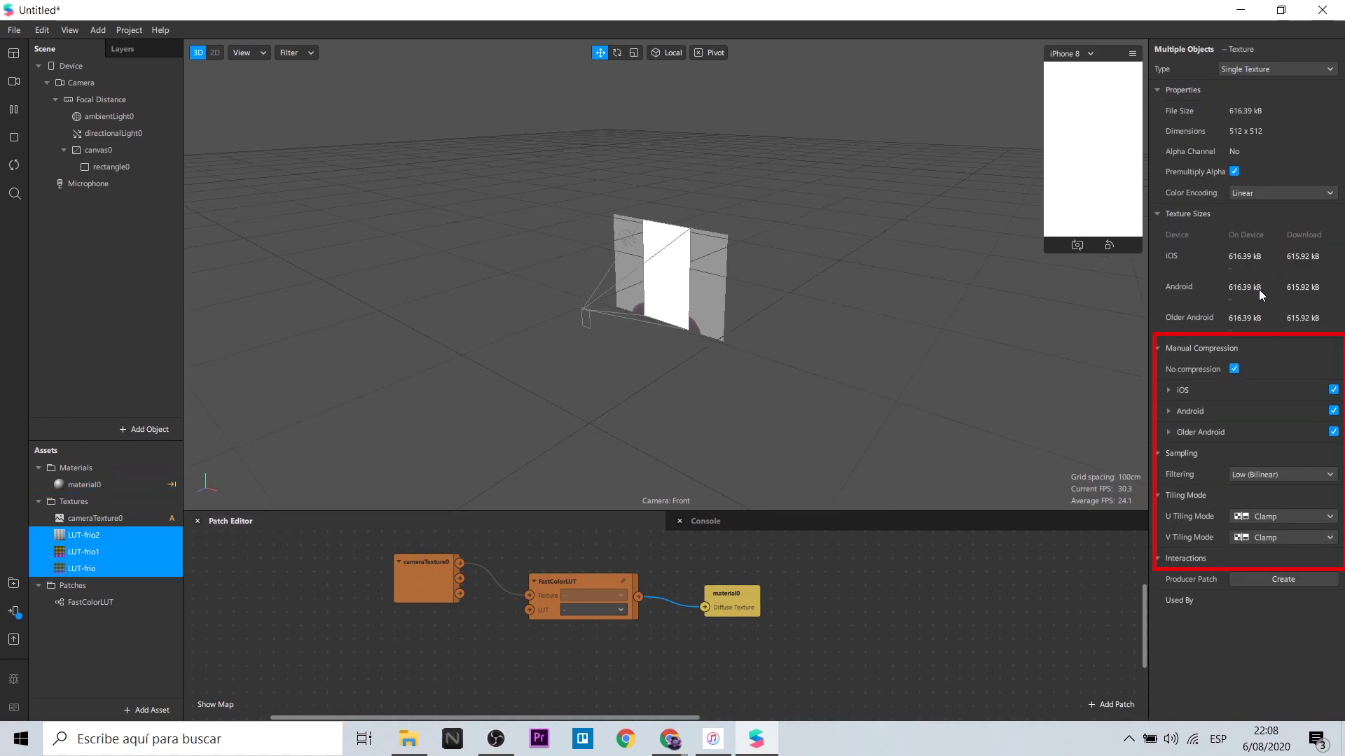
Set LUT-frio2's sampling filtering to None and review the other LUT textures' settings
left_click(114, 533)
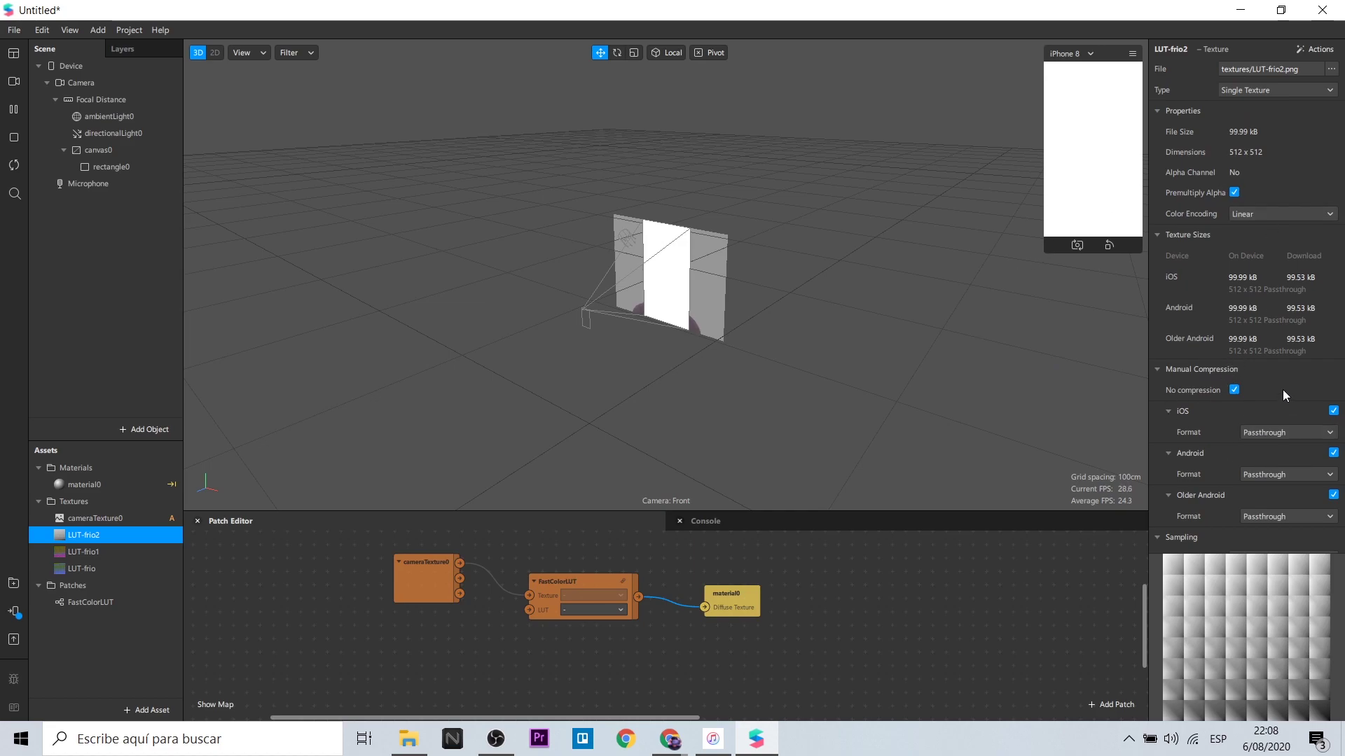
scroll(1283, 386, "down", 3)
left_click(1282, 355)
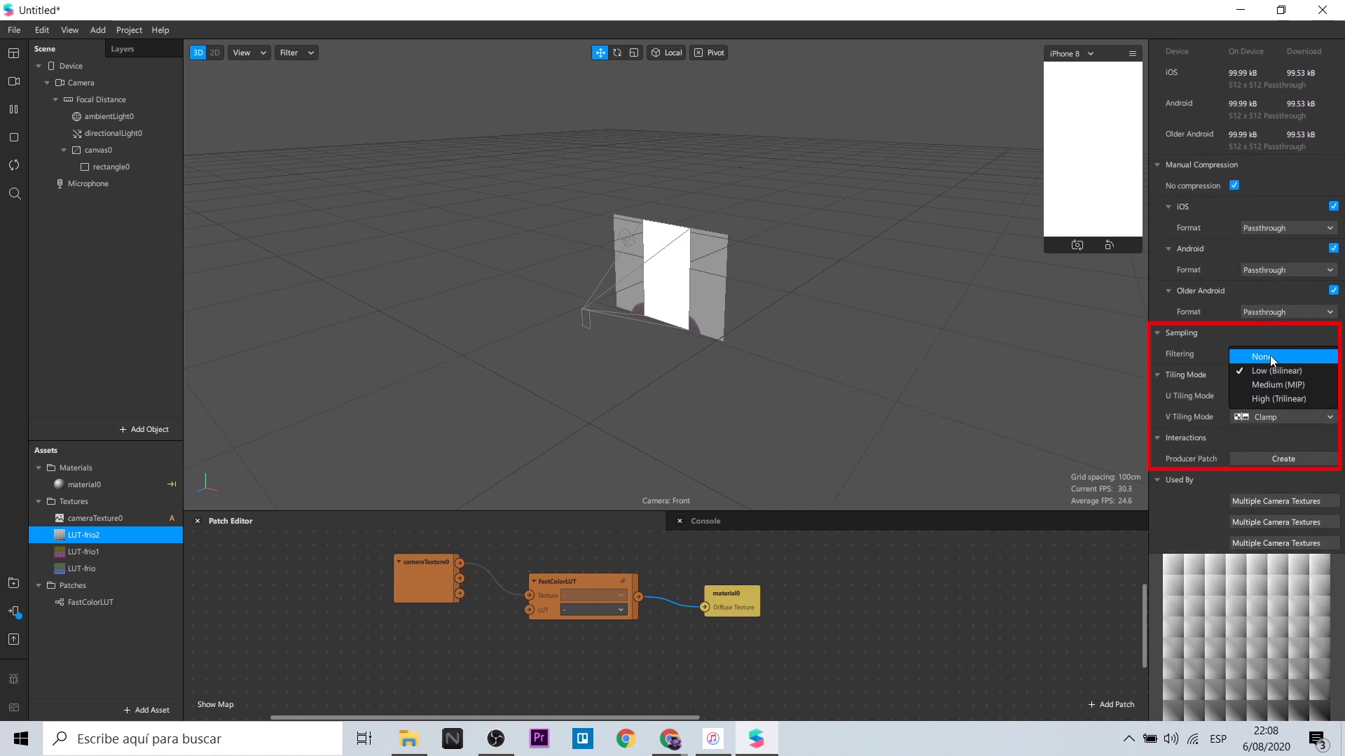
left_click(1269, 357)
left_click(84, 552)
scroll(1271, 455, "down", 3)
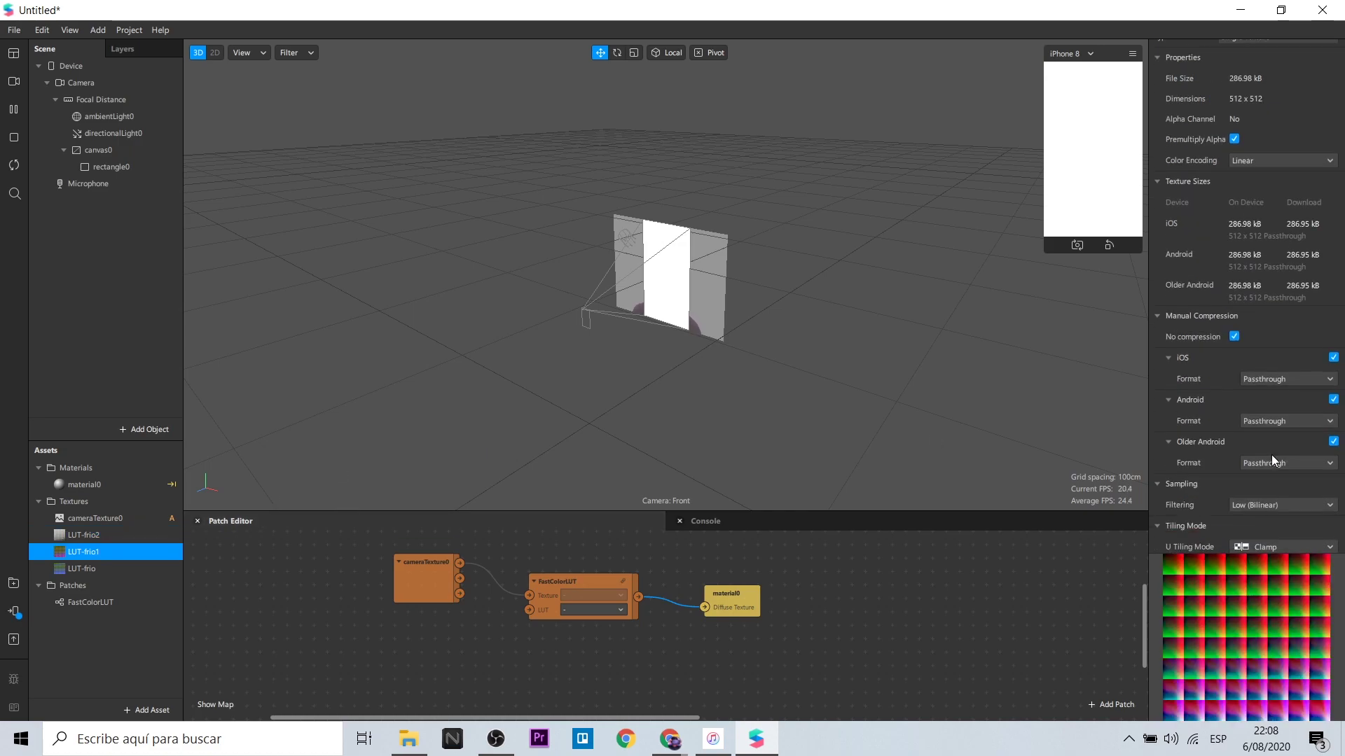
left_click(161, 569)
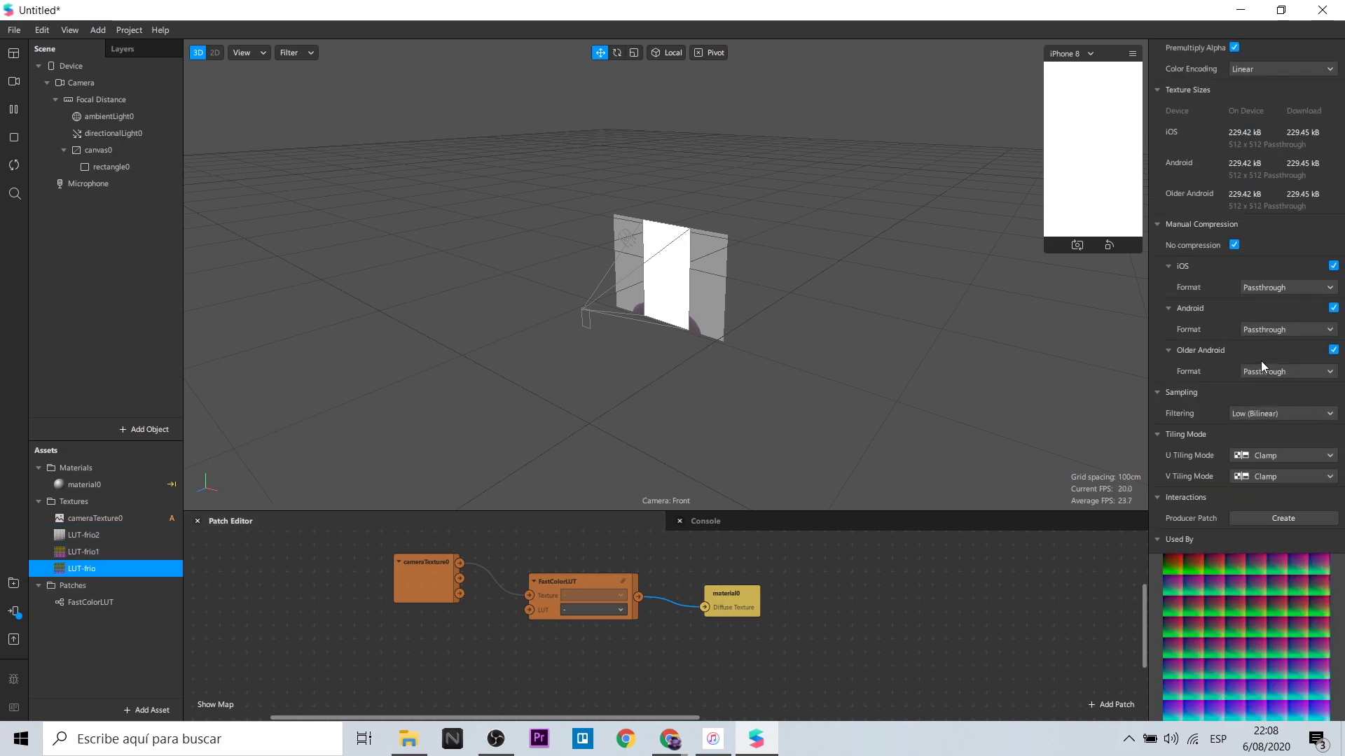
left_click(94, 538)
left_click(82, 553)
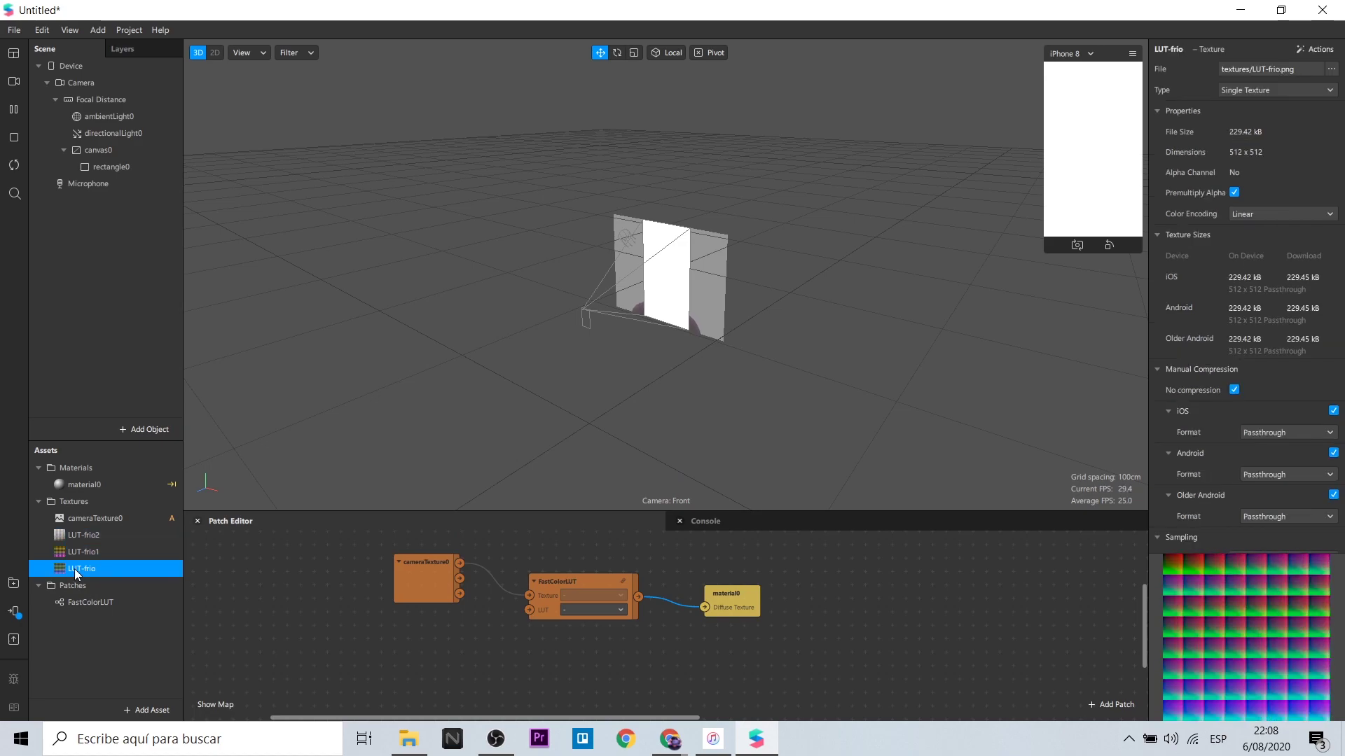
Add LUT-frio and LUT-frio1 as patch nodes, each wired to FastColorLUT's LUT input
left_click_drag(74, 569, 456, 685)
left_click_drag(406, 640, 459, 650)
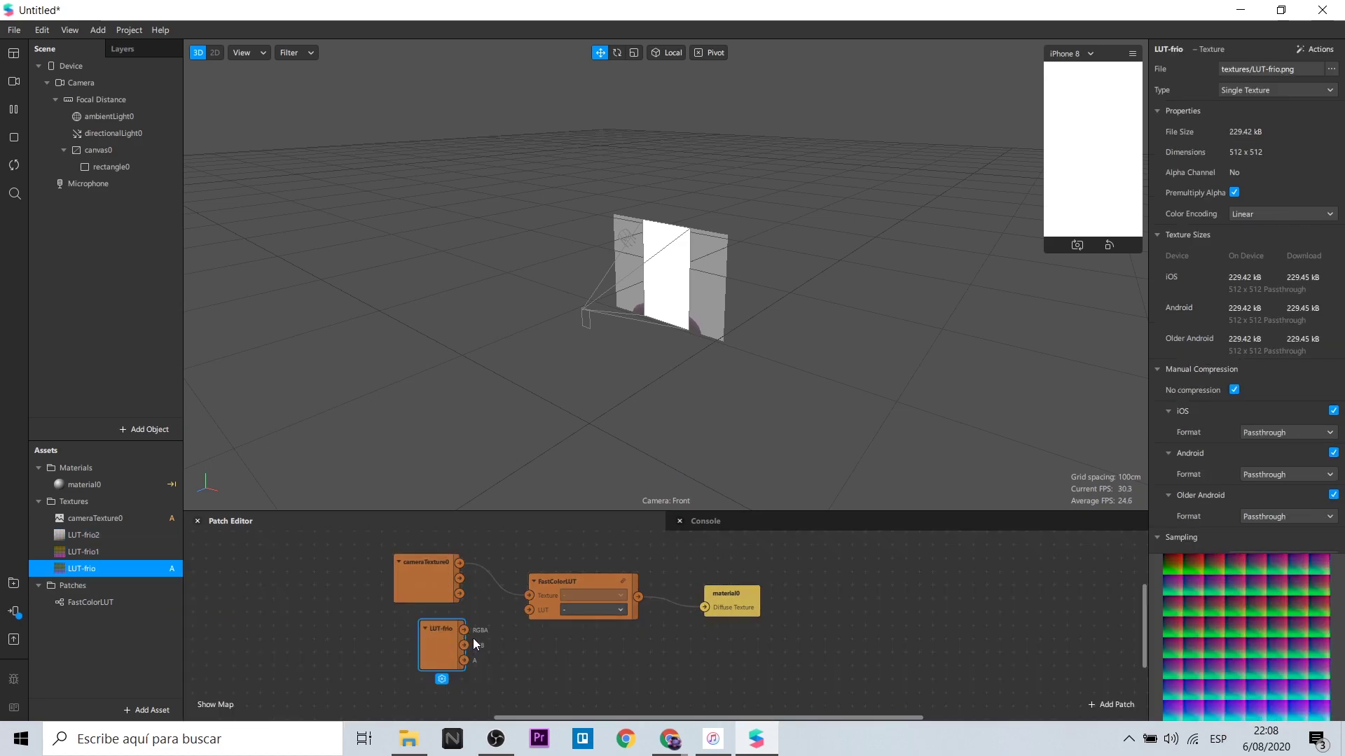
left_click(474, 630)
left_click_drag(514, 612, 527, 612)
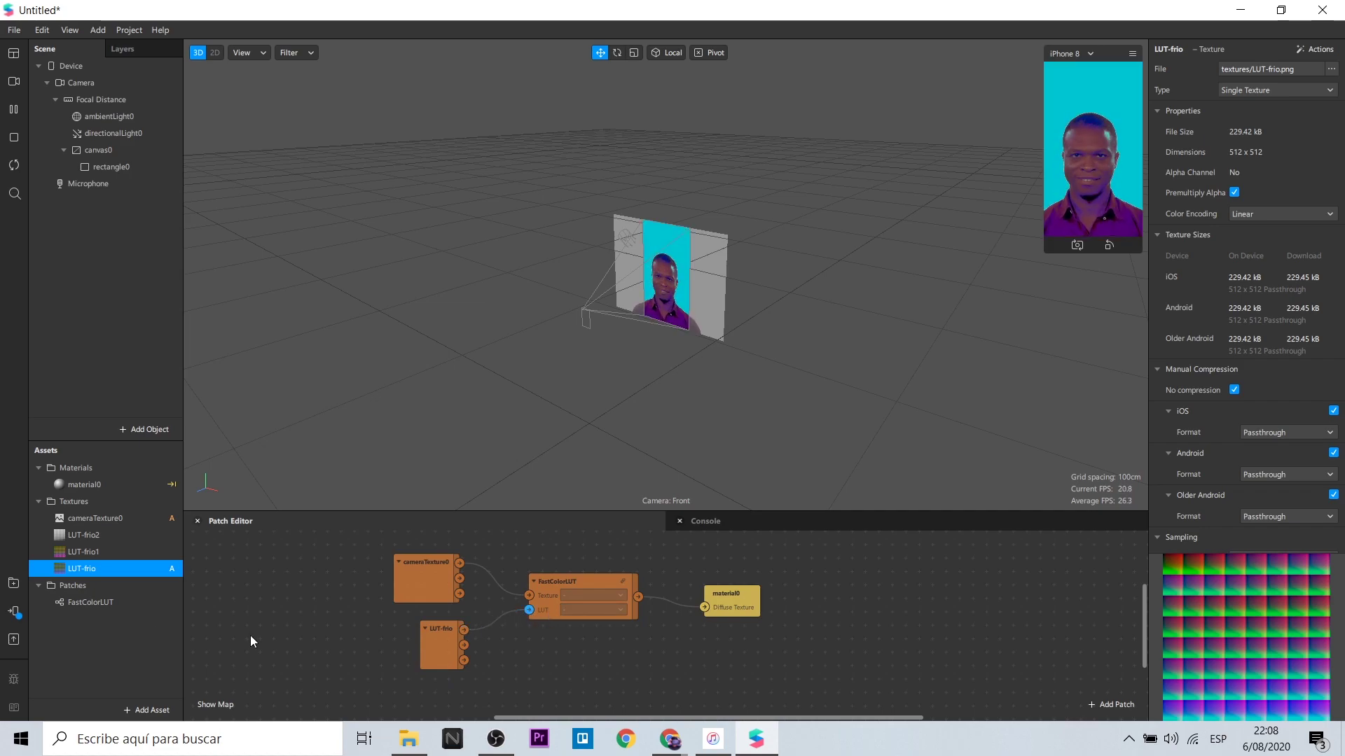
left_click_drag(1047, 253, 946, 431)
left_click_drag(441, 628, 429, 634)
mouse_move(83, 552)
left_mouse_down()
mouse_move(517, 691)
mouse_move(527, 611)
left_mouse_up()
Feed LUT-frio2 into FastColorLUT's LUT input, turning the preview washed-out grey
scroll(569, 671, "down", 2)
mouse_move(83, 535)
left_mouse_down()
mouse_move(448, 693)
mouse_move(528, 526)
left_mouse_up()
left_click_drag(487, 681, 528, 532)
scroll(418, 672, "up", 2)
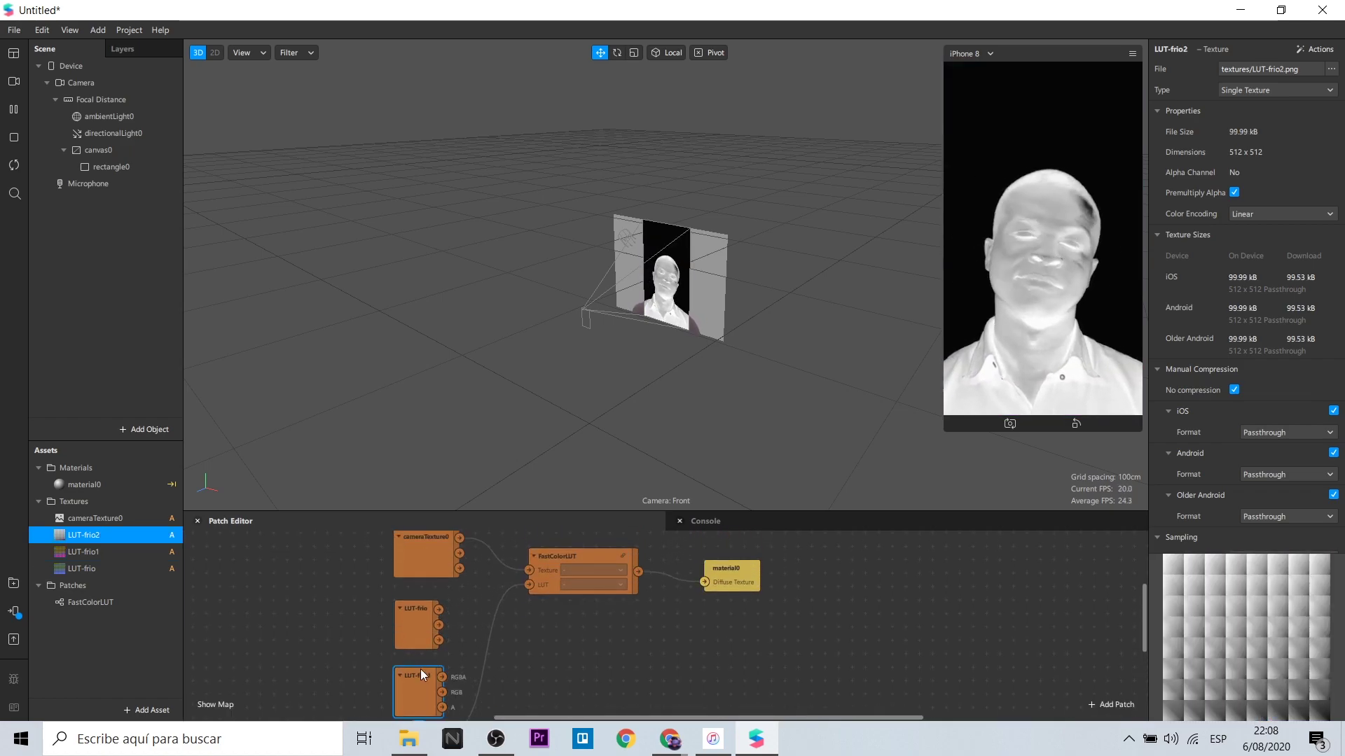
scroll(423, 670, "down", 2)
scroll(426, 671, "up", 2)
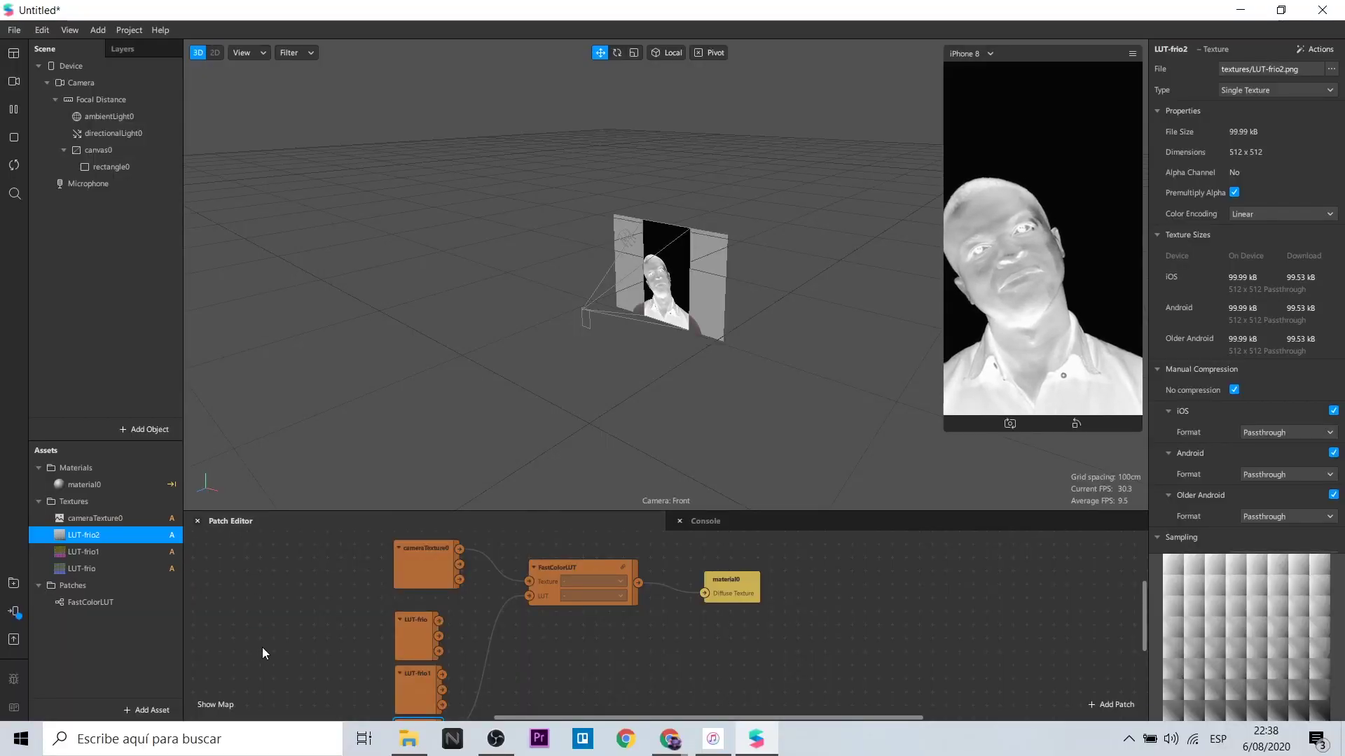
Box-select the three LUT texture nodes and delete them
left_click(262, 647)
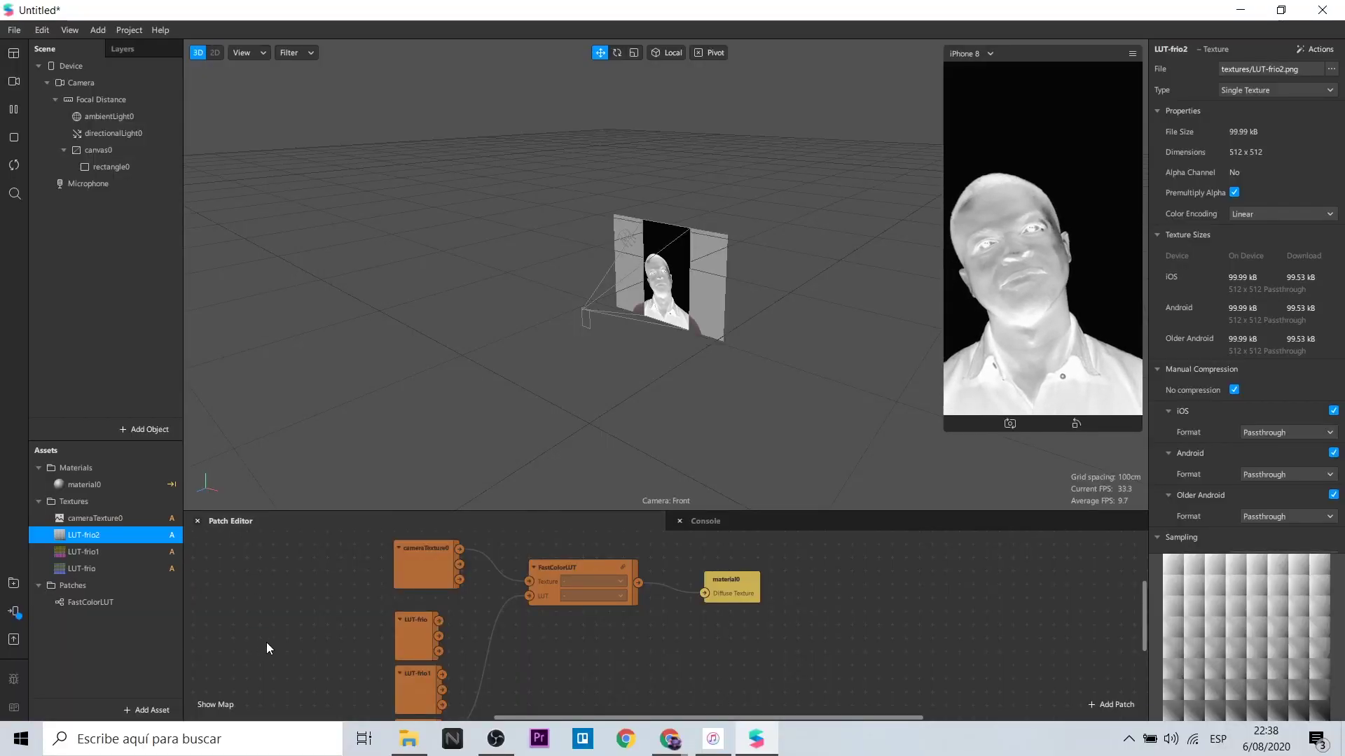
scroll(295, 628, "down", 3)
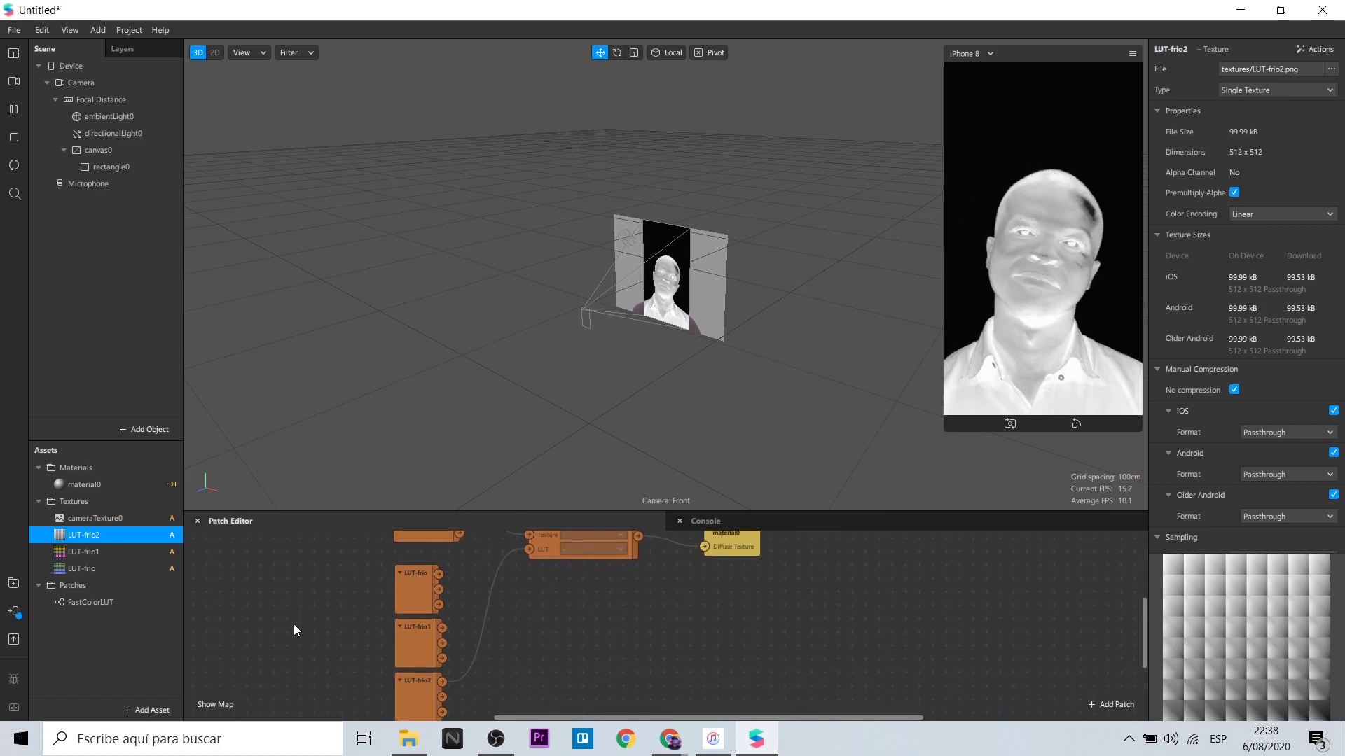
scroll(295, 613, "down", 1)
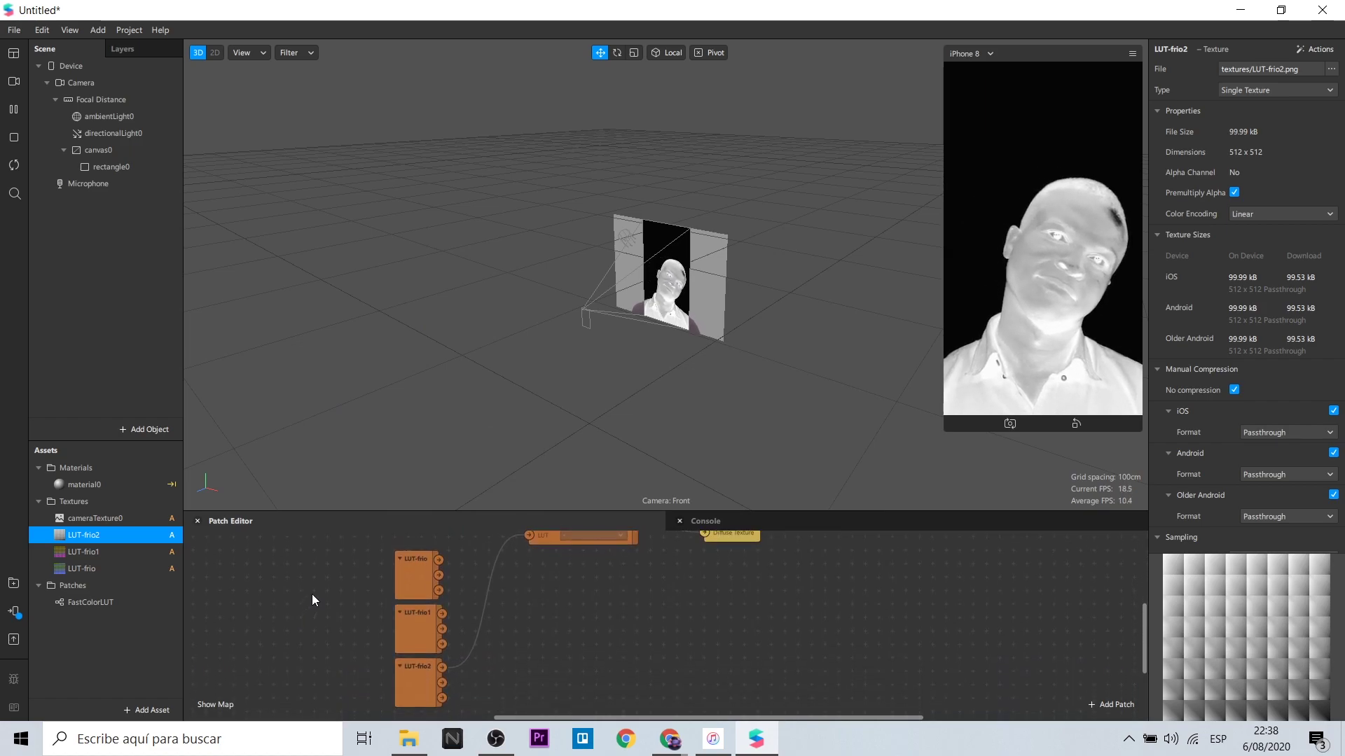
left_click_drag(312, 591, 553, 717)
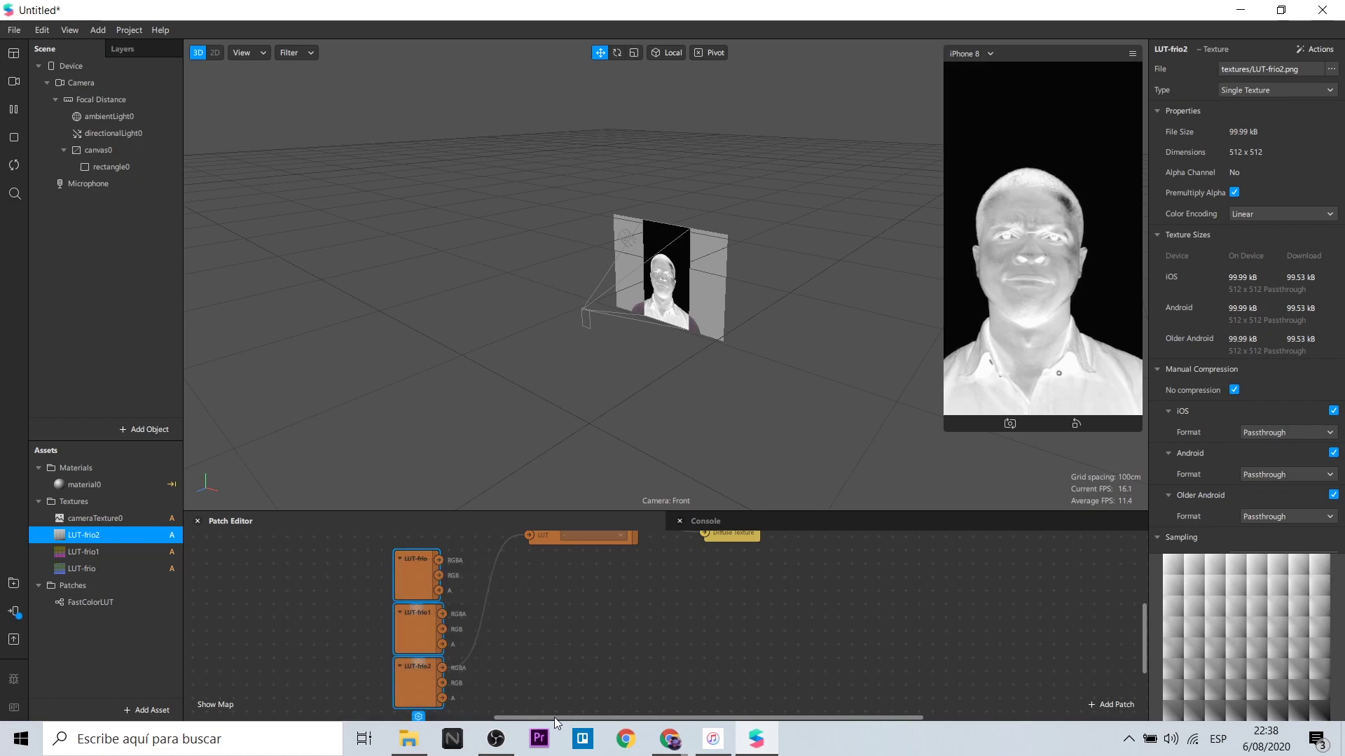
key("Delete")
Nudge the material0 node and bring up the Spark AR LUT v2 folder in File Explorer
scroll(493, 649, "up", 1)
scroll(493, 649, "up", 3)
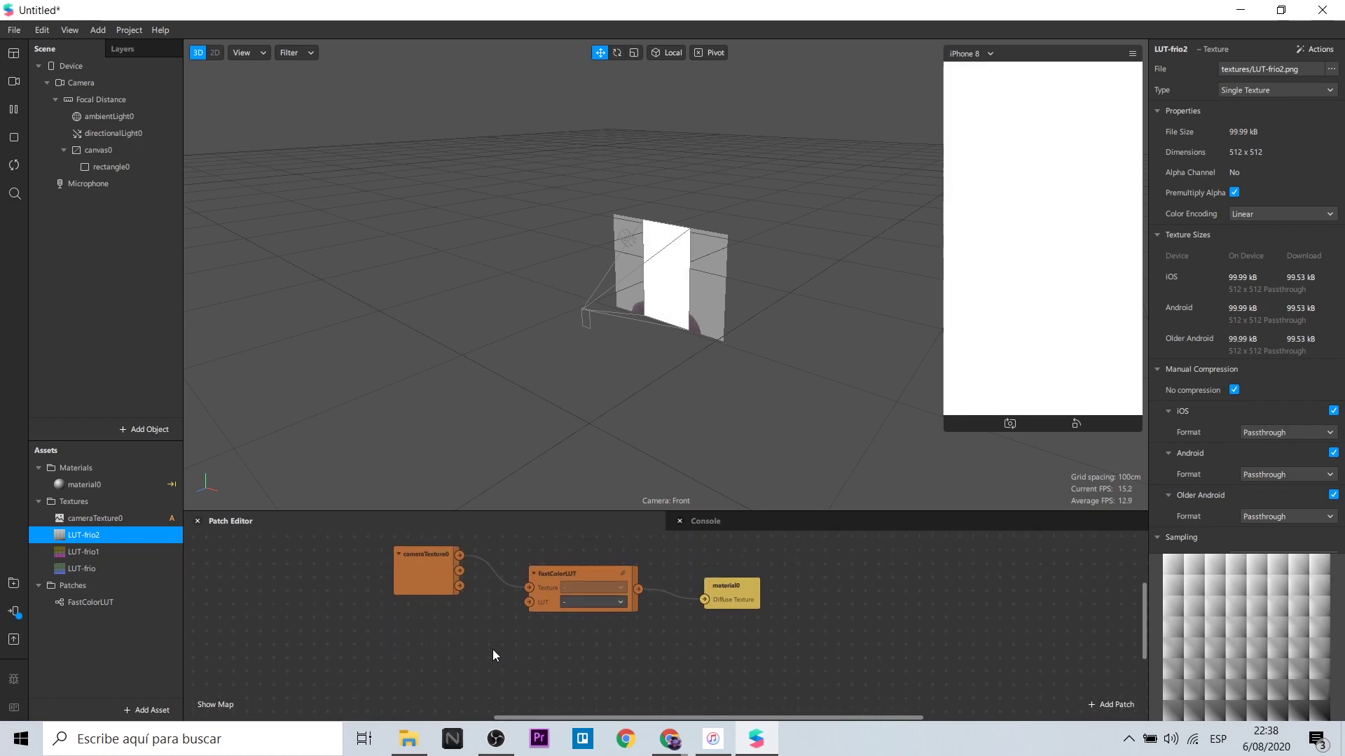
left_click_drag(728, 589, 735, 584)
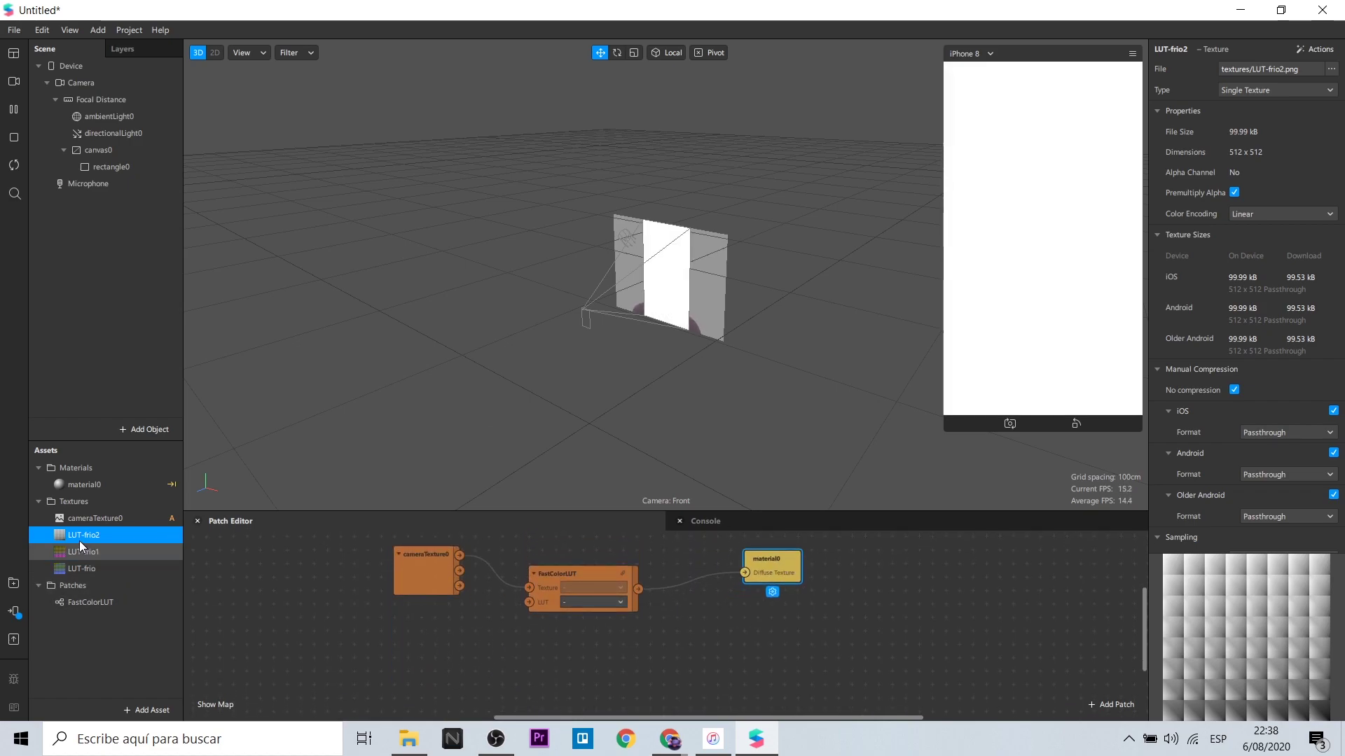
left_click(408, 739)
Import LUT9 and LUT92 from the LUTS Finales folder as textures with filtering set to None
left_click(1280, 10)
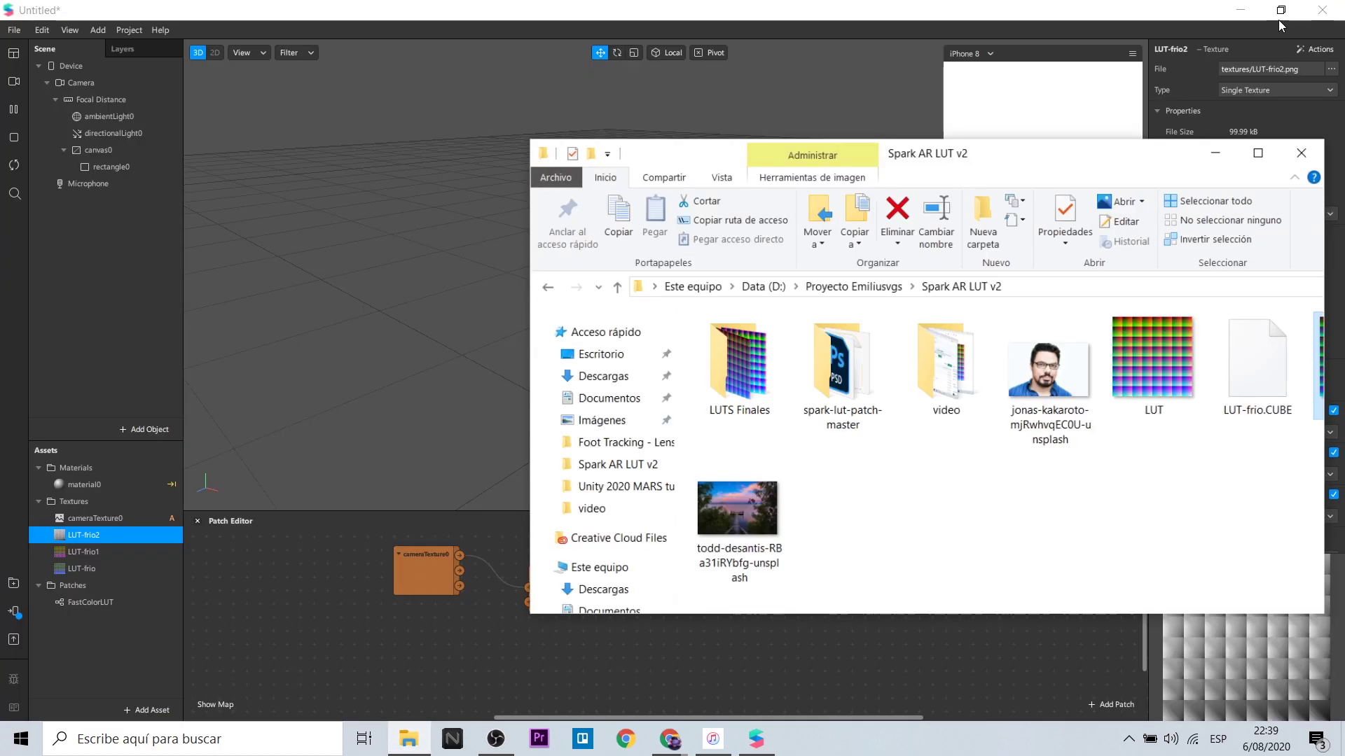
double_click(763, 376)
left_click(818, 381)
left_click(880, 376, "ctrl")
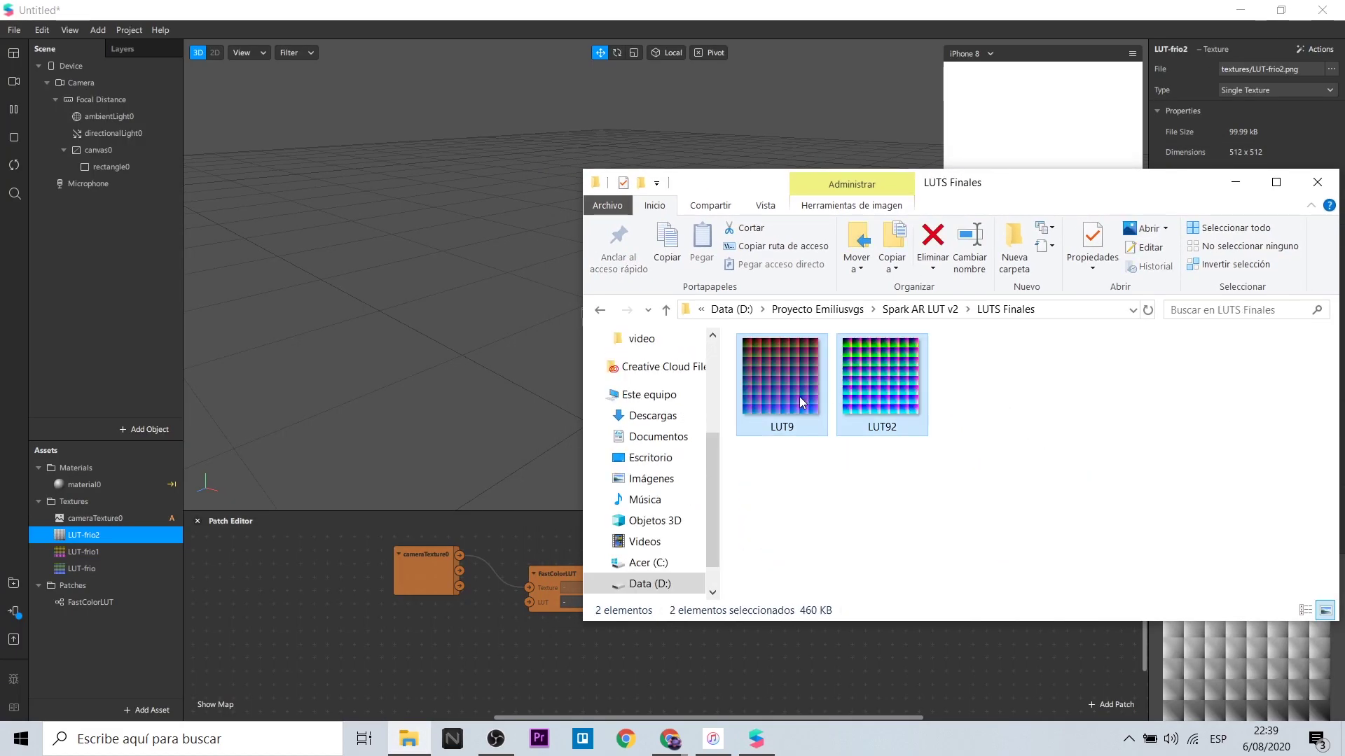
left_click_drag(800, 397, 145, 577)
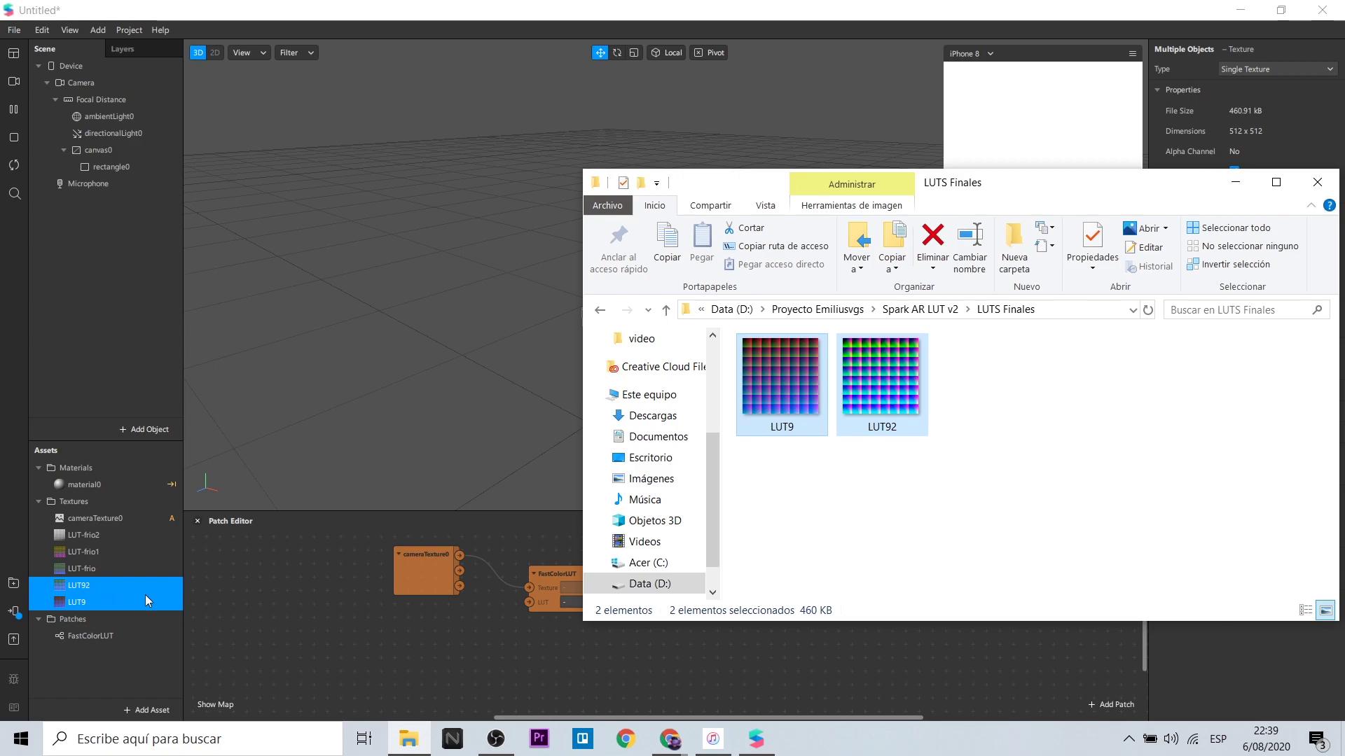
left_click(1249, 187)
left_click(1271, 475)
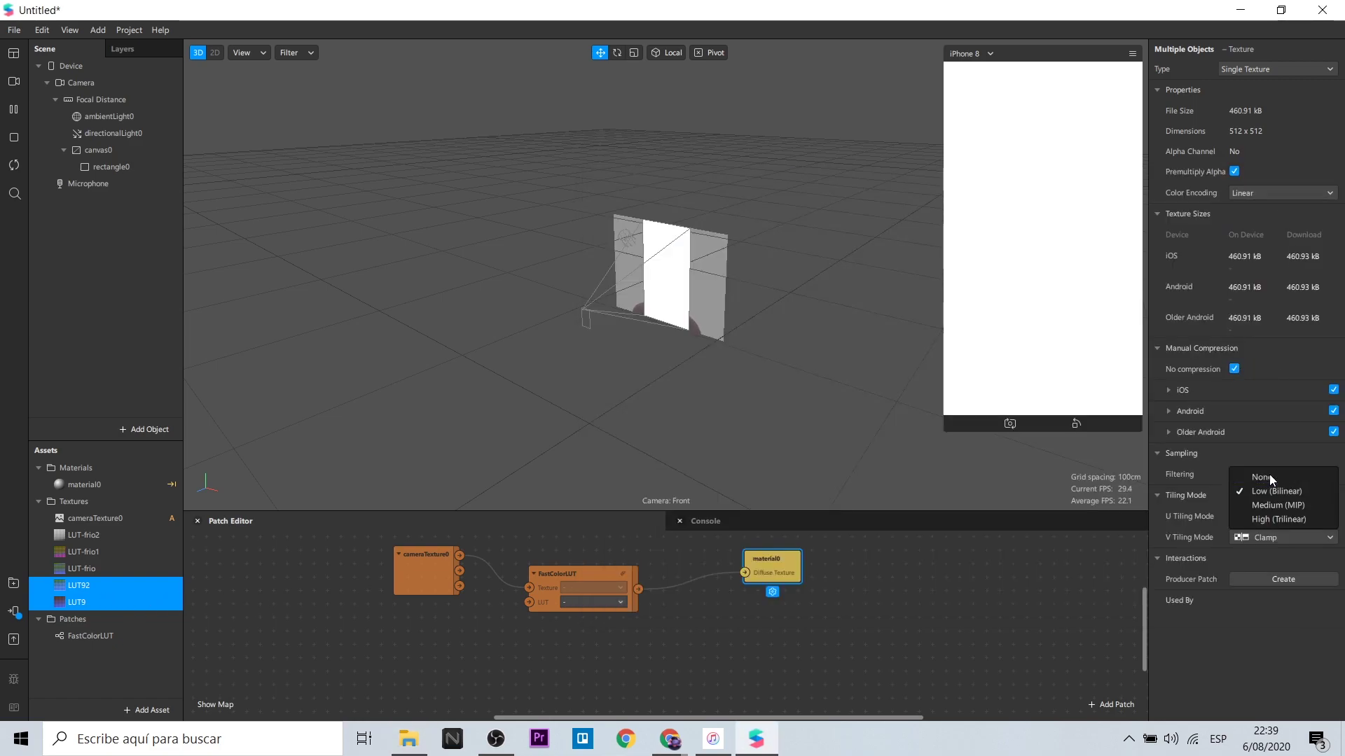
left_click(1271, 478)
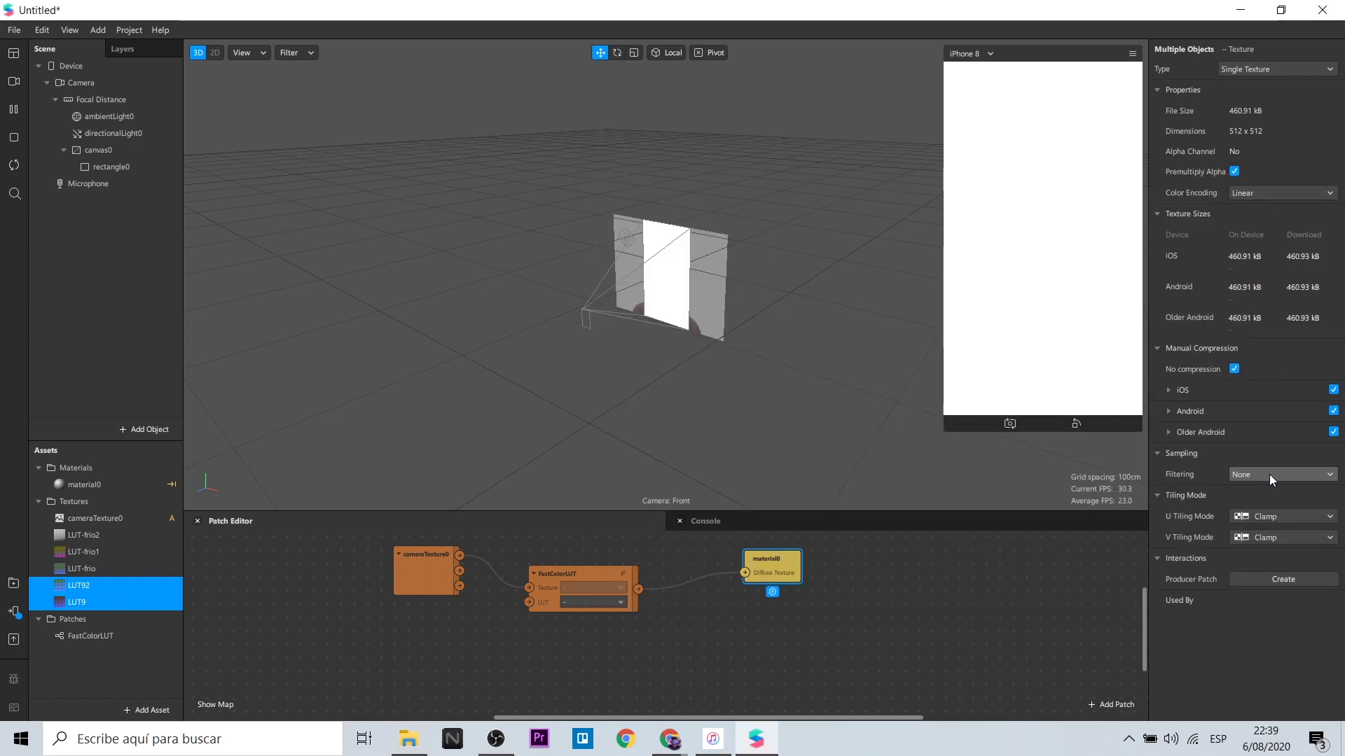
Add a Screen Tap patch to the Patch Editor graph
double_click(420, 657)
type("scree")
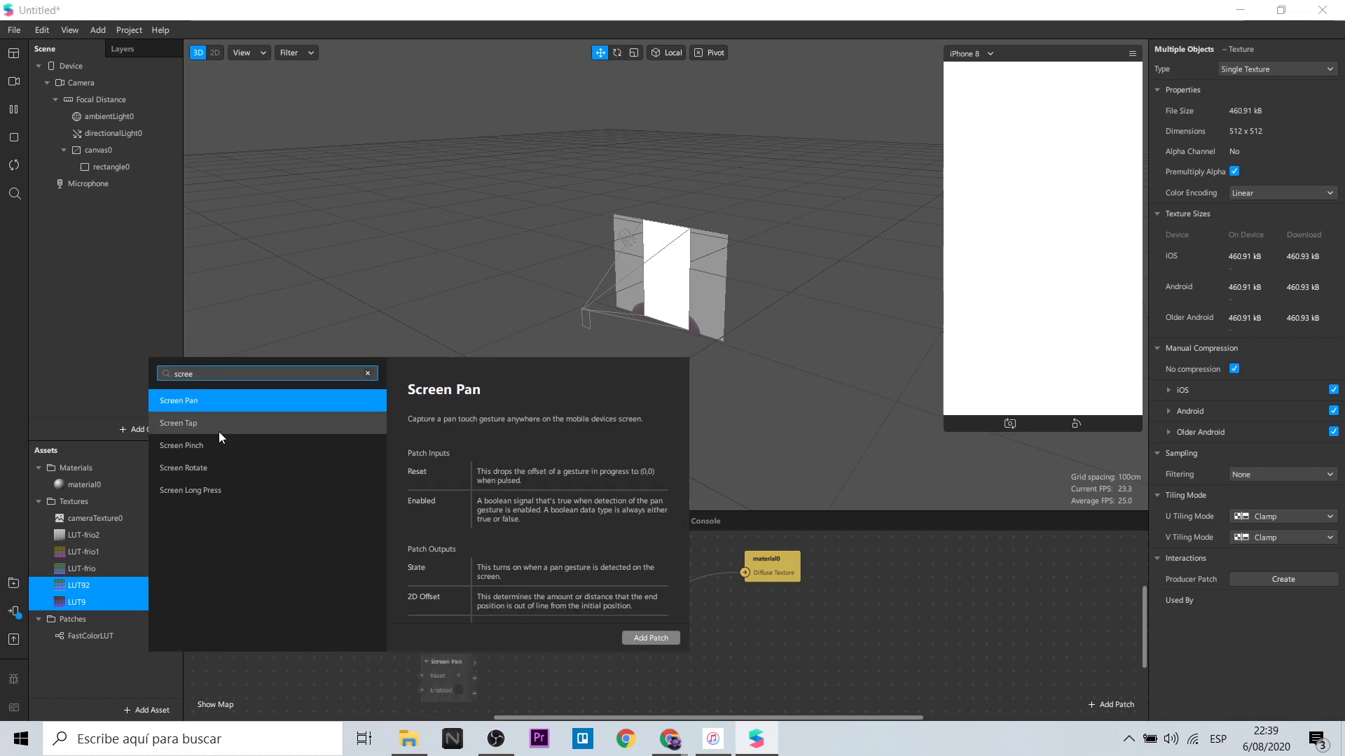
left_click(217, 428)
left_click(673, 638)
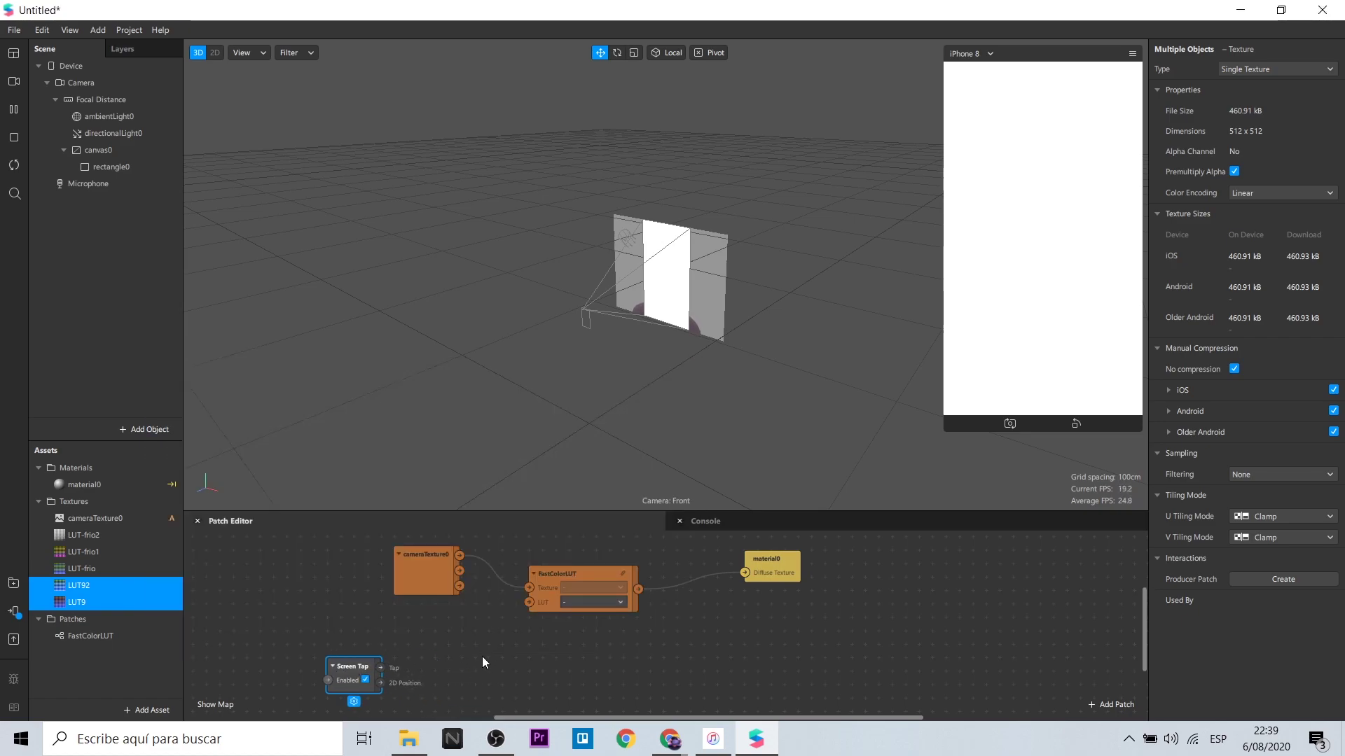
Add a Counter patch and wire Screen Tap's Tap output into its Increase input
left_click(481, 657)
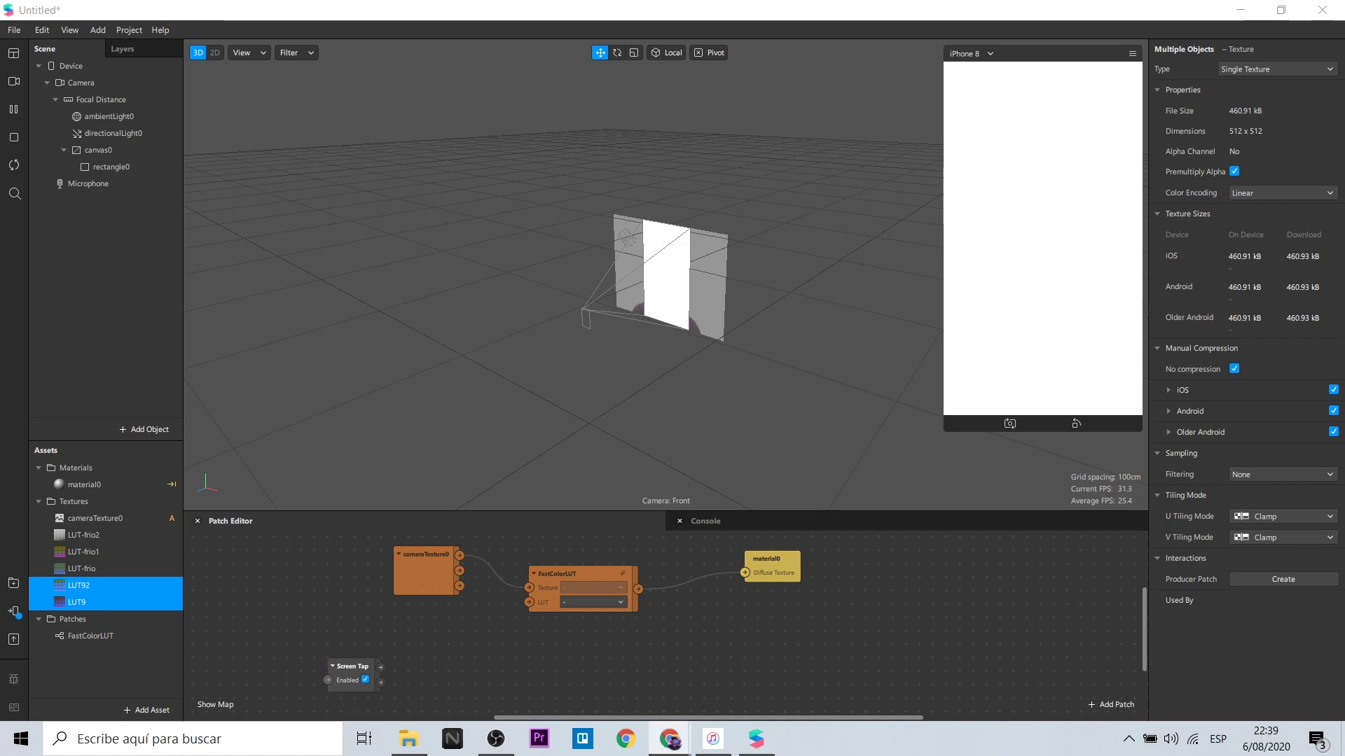
double_click(431, 663)
type("coun")
left_click(641, 650)
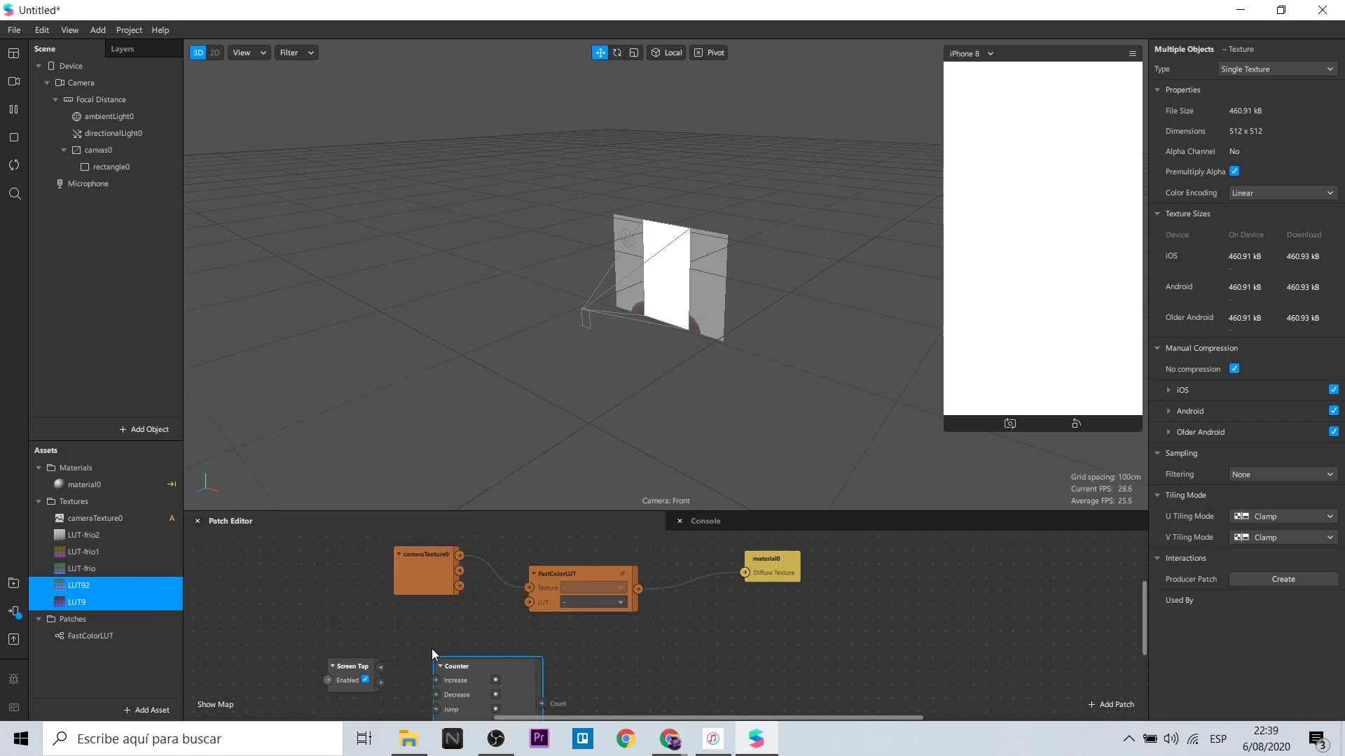
scroll(350, 631, "down", 2)
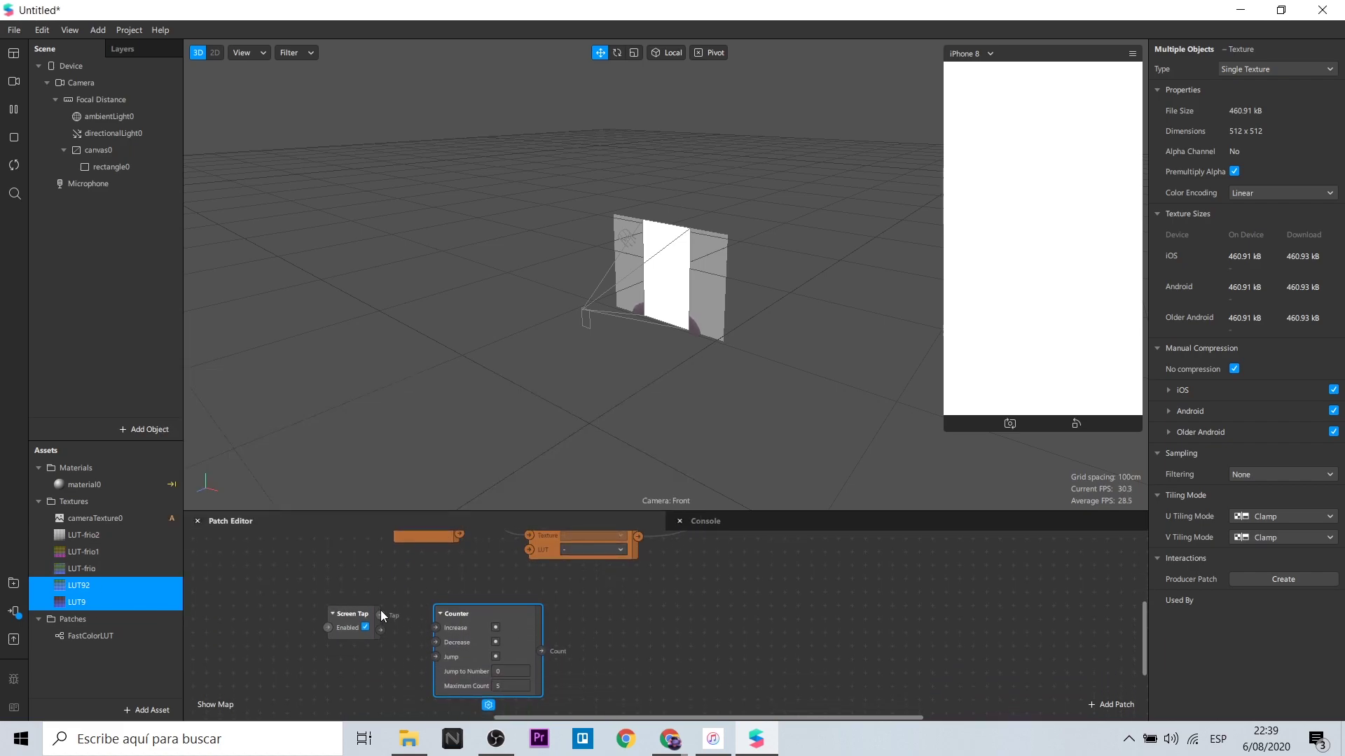
left_click_drag(380, 614, 477, 624)
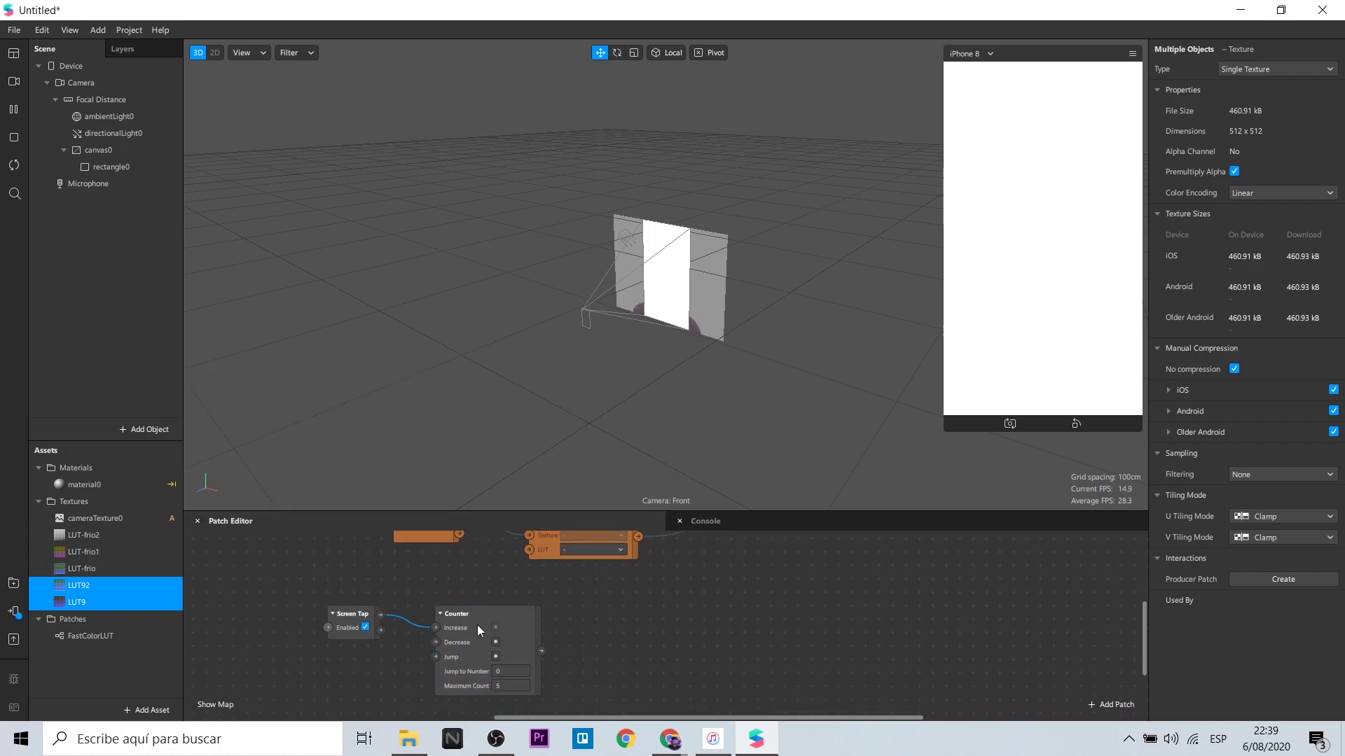
double_click(640, 607)
type("opt")
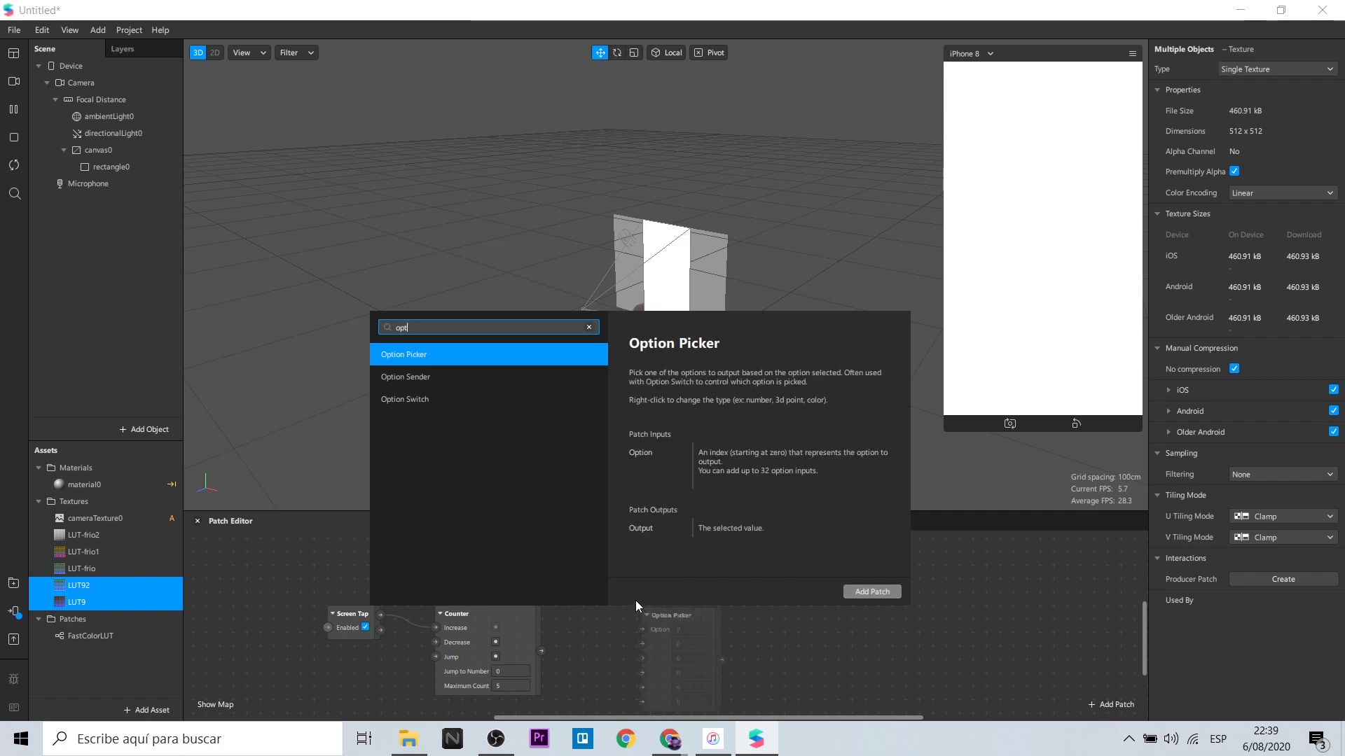
Add an Option Picker driven by the Counter's Count and switch its type to Texture
left_click(853, 590)
left_click_drag(683, 609, 651, 608)
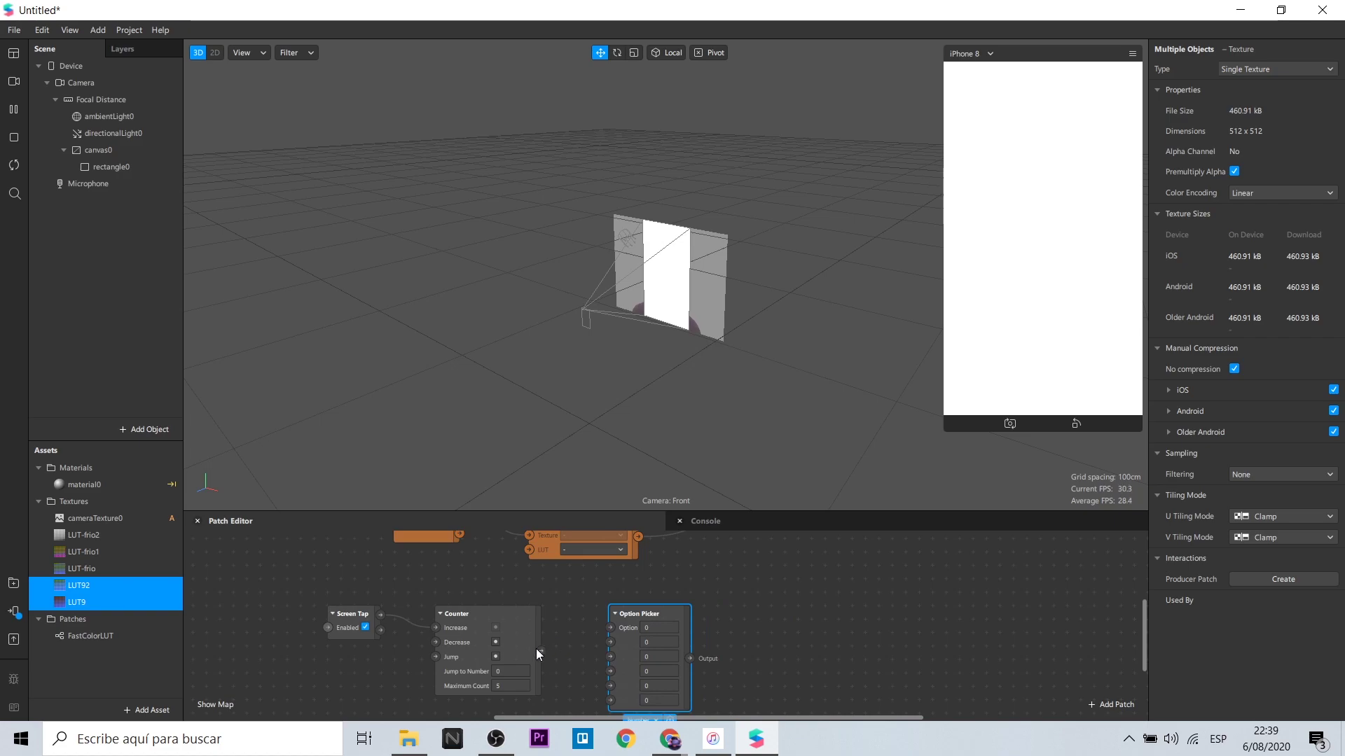
left_click_drag(543, 651, 610, 627)
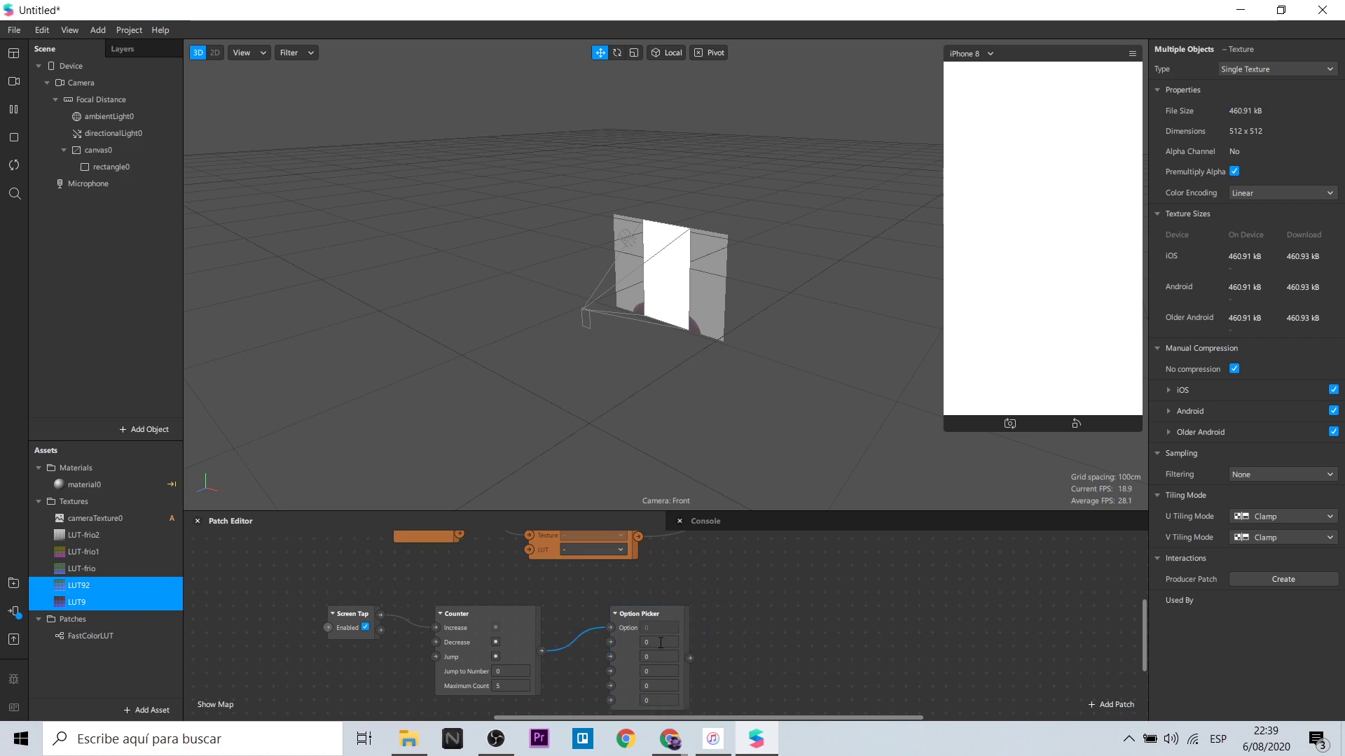
scroll(655, 627, "down", 1)
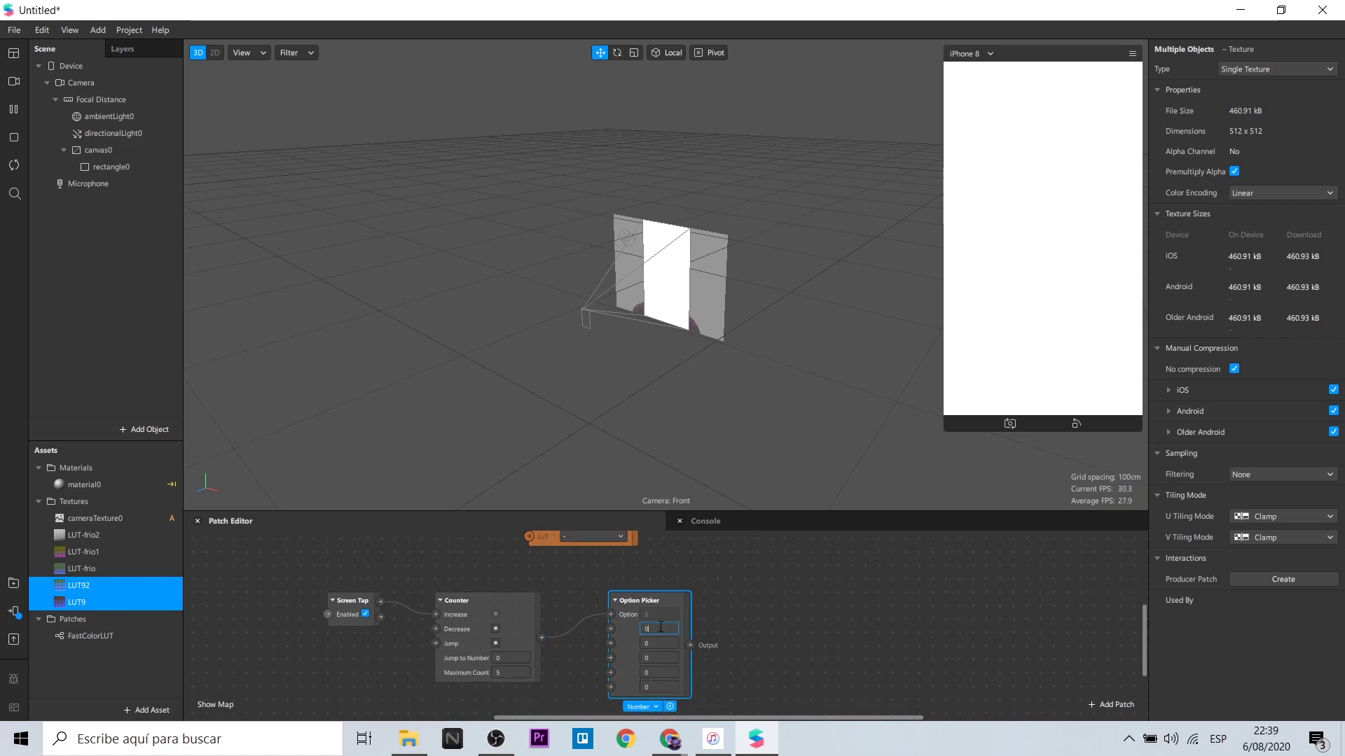
left_click(643, 706)
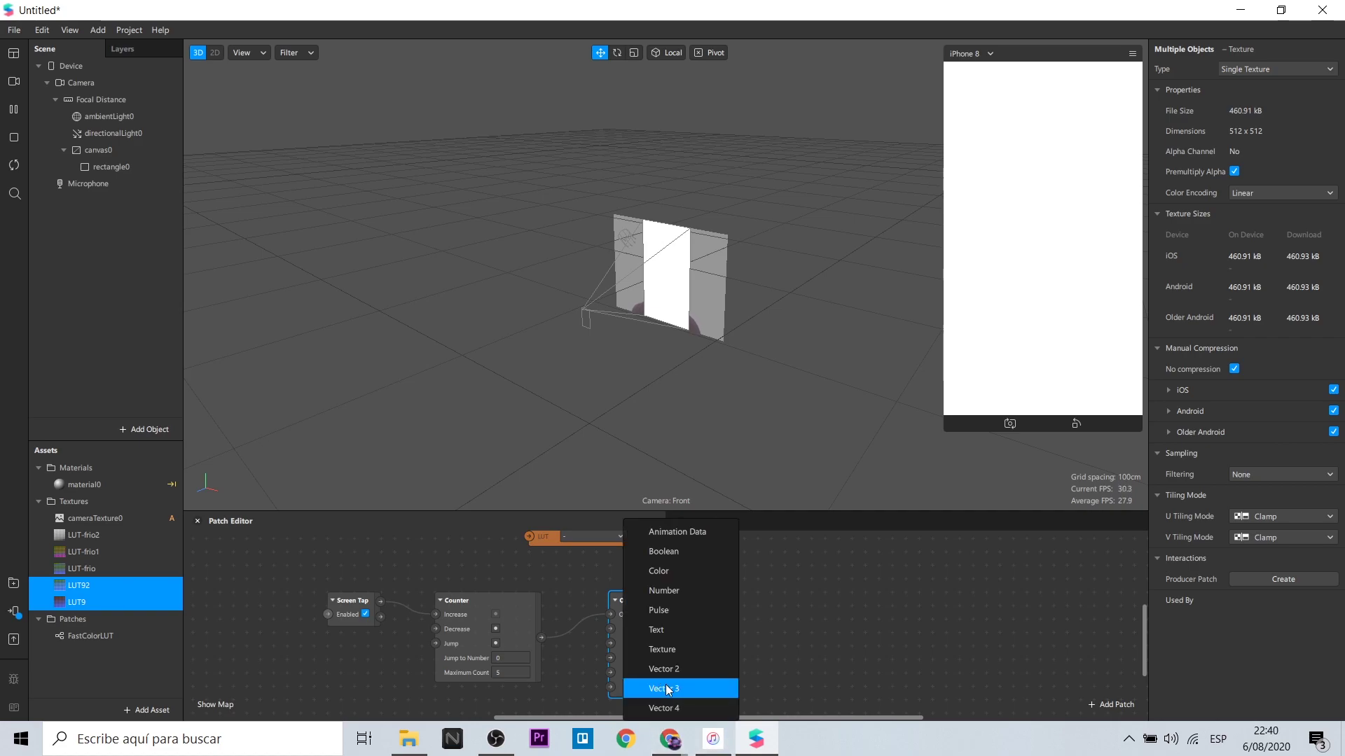
left_click(692, 651)
Fill the picker slots with LUT-frio2, LUT-frio1, LUT-frio, LUT92 and LUT9
left_click(686, 627)
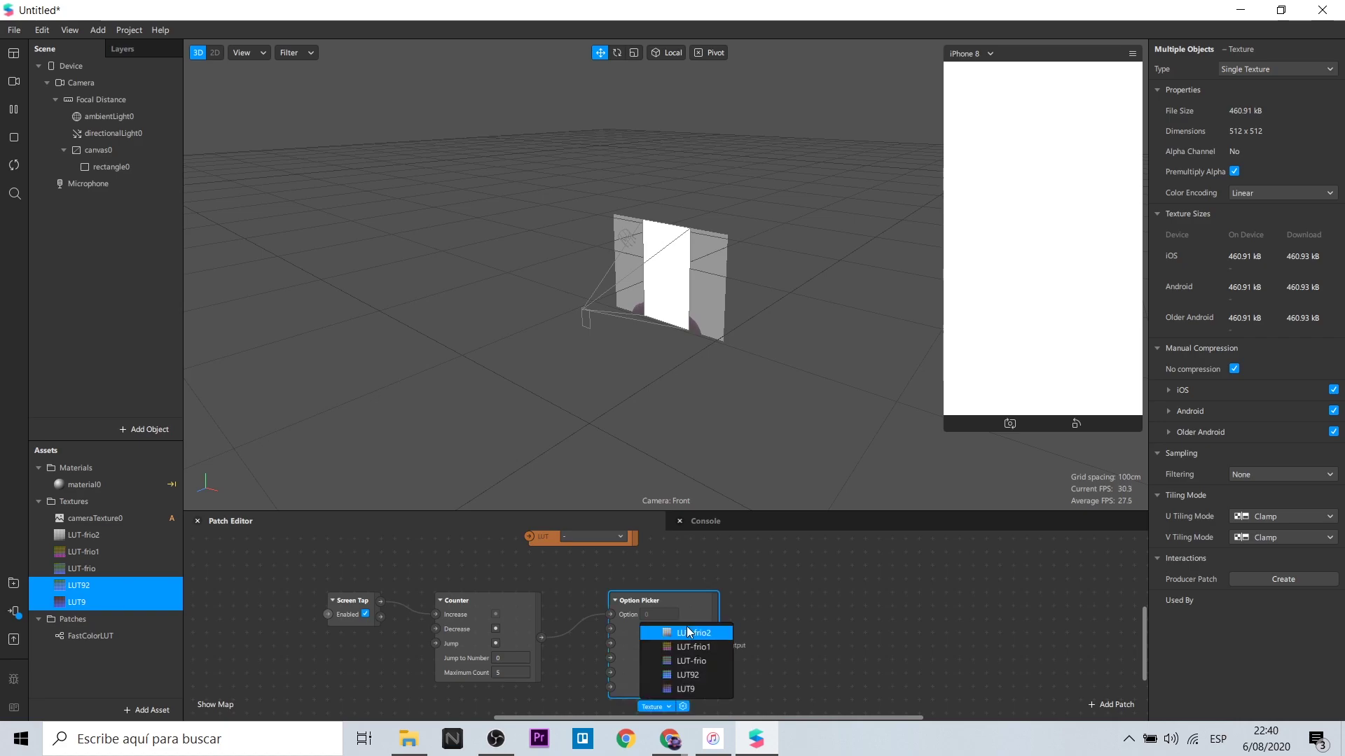
left_click(686, 632)
left_click(696, 644)
left_click(695, 661)
left_click(701, 643)
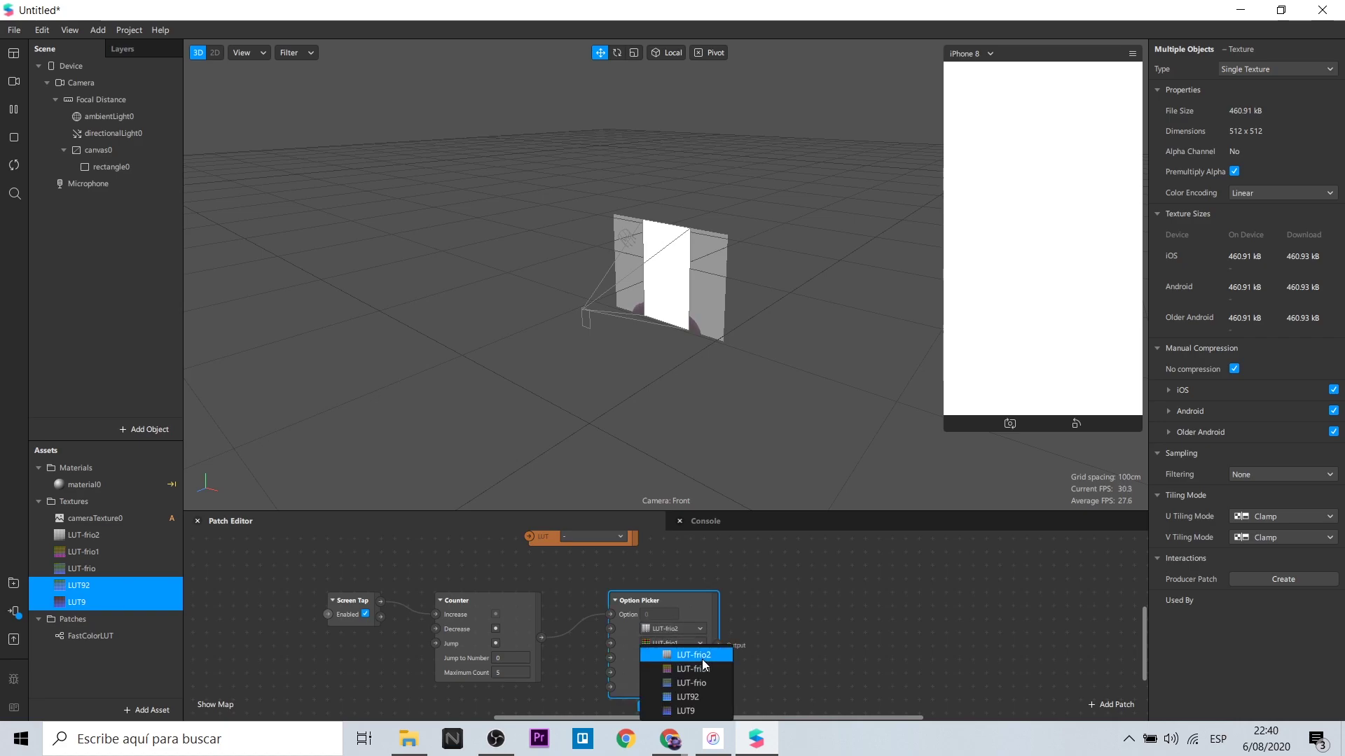
left_click(700, 669)
scroll(698, 665, "down", 1)
left_click(699, 644)
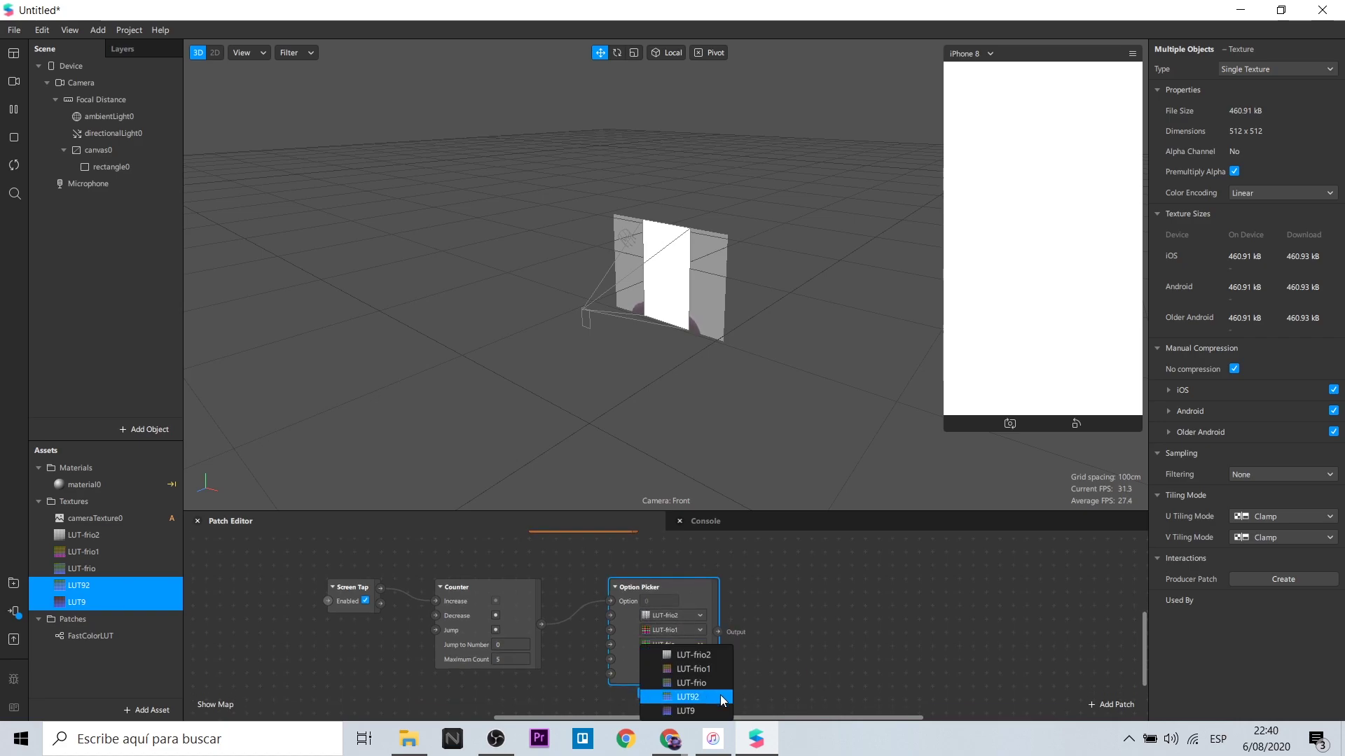
left_click(723, 698)
scroll(707, 665, "down", 4)
left_click(705, 625)
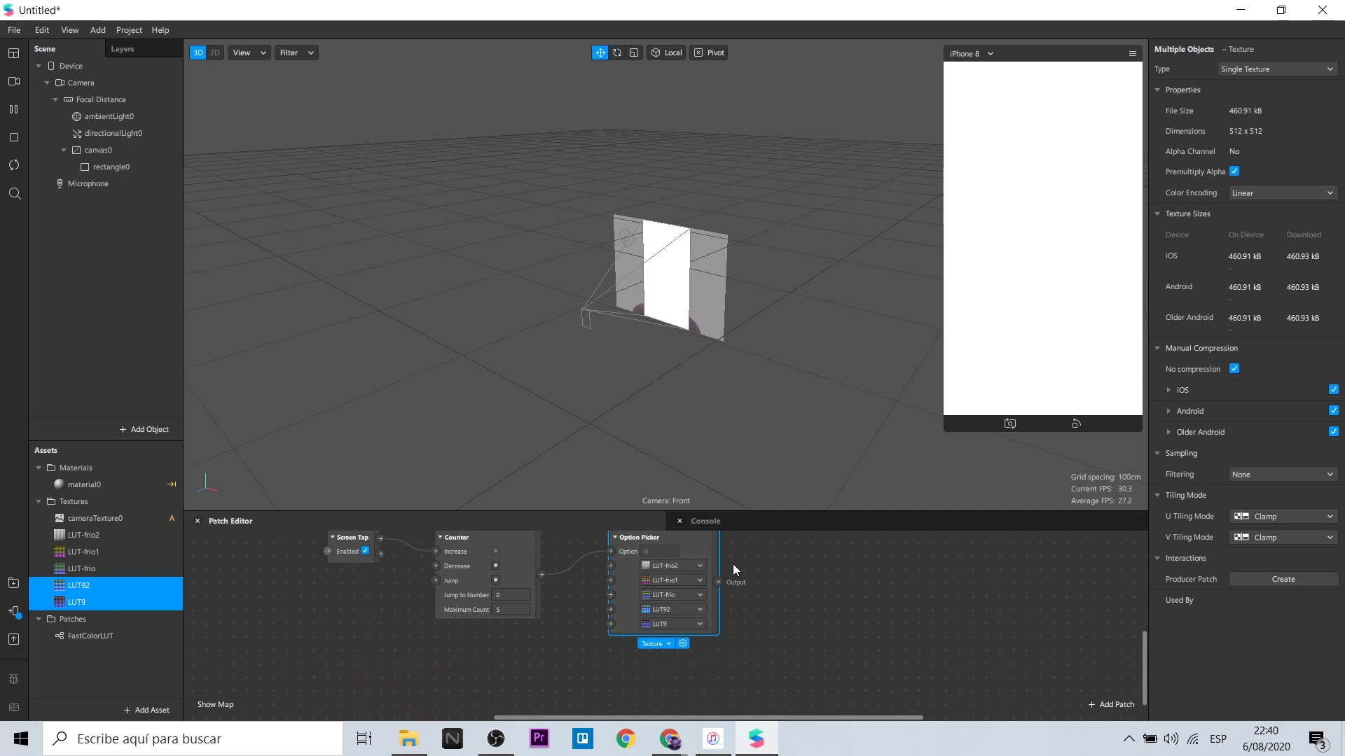
scroll(809, 605, "up", 8)
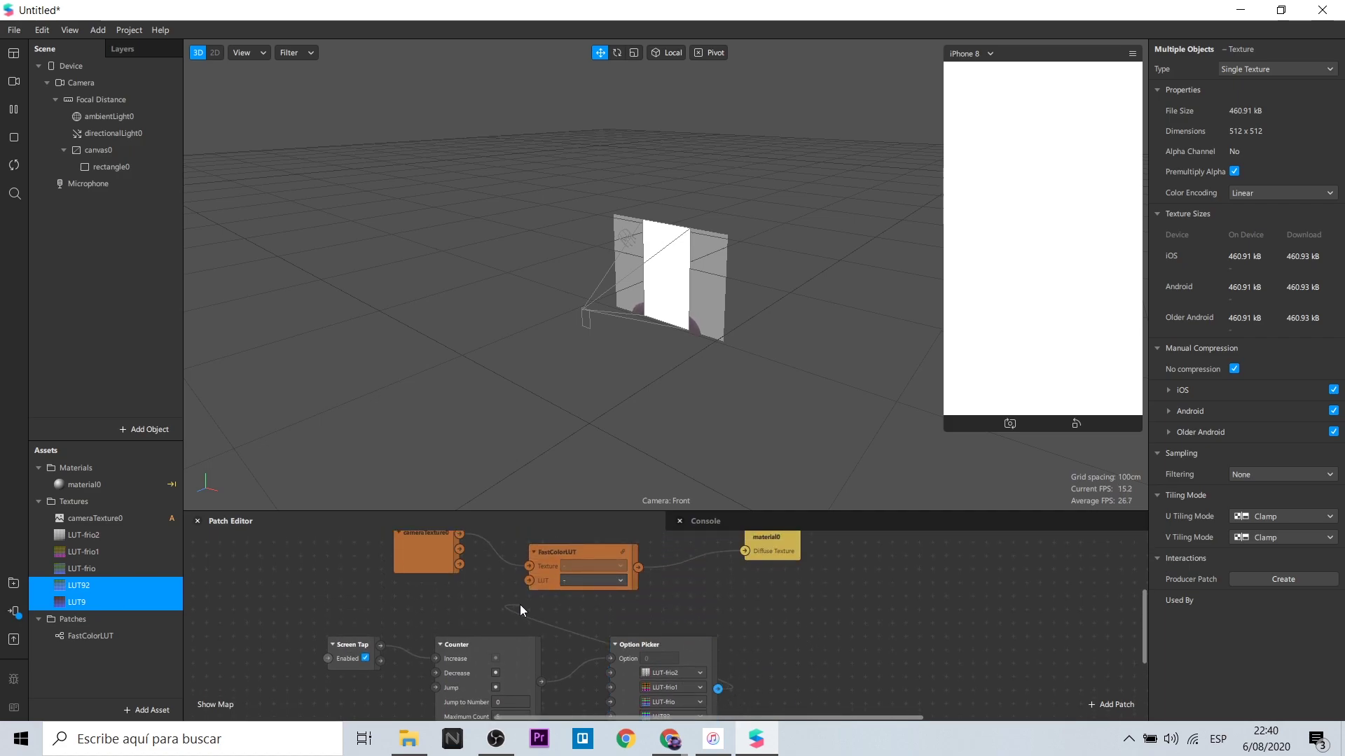
Wire the Option Picker output into FastColorLUT's LUT input and enable Simulate Touch
left_click_drag(521, 609, 529, 581)
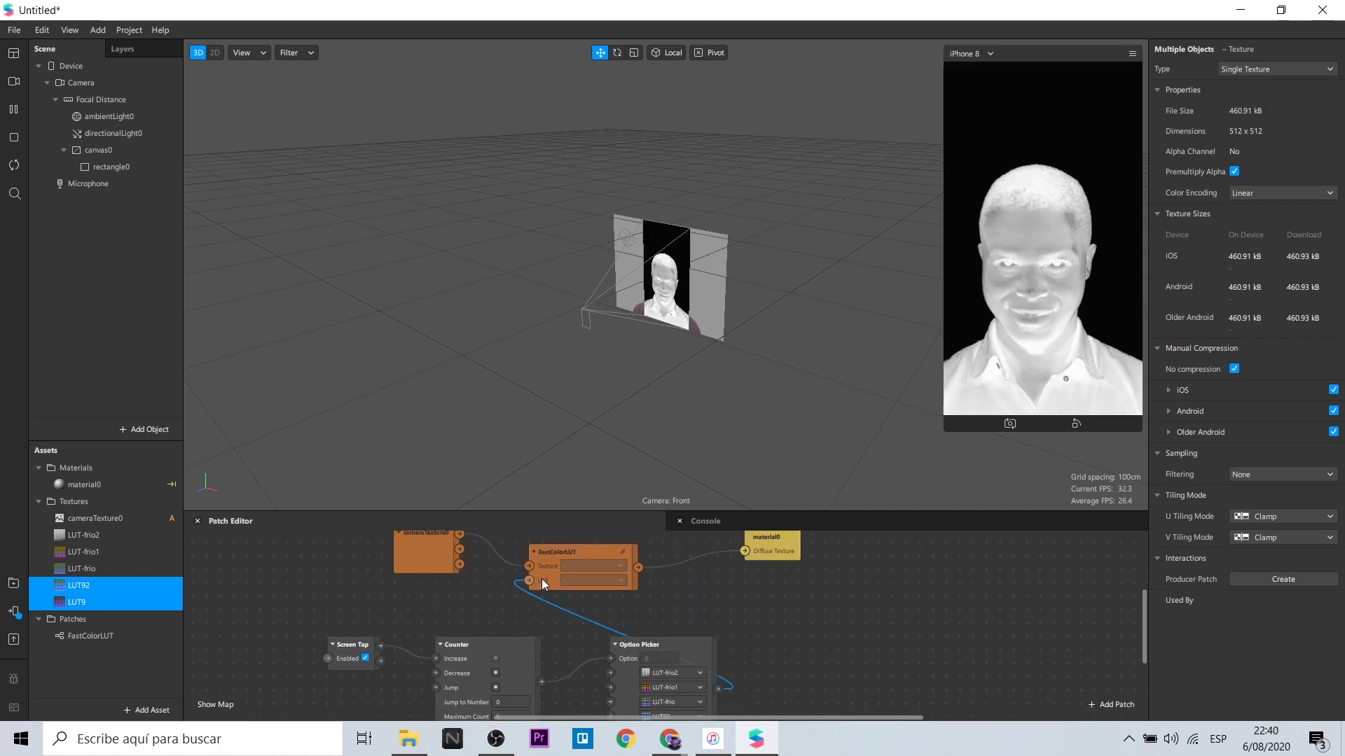
left_click(1132, 53)
left_click(1162, 57)
Tap the simulator preview five times to cycle through the LUT looks back to the first
left_click(1094, 109)
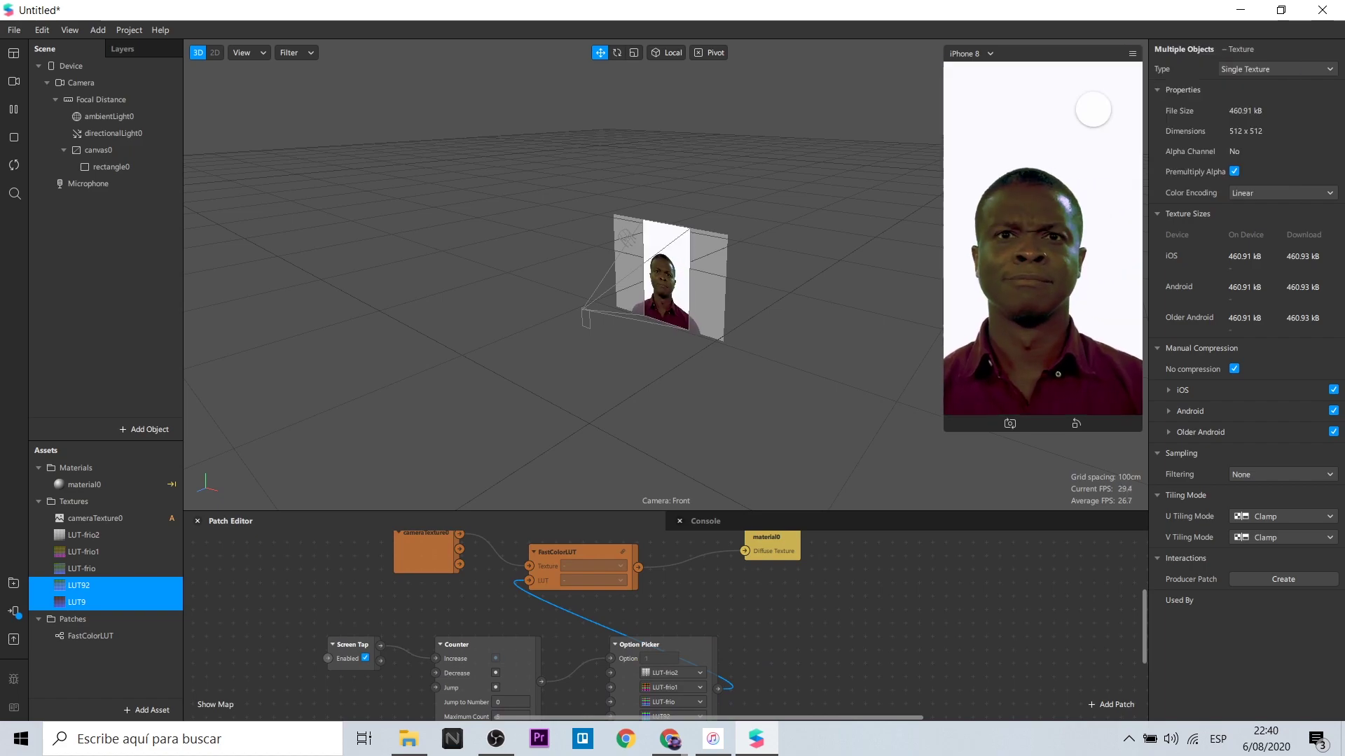
left_click(1094, 109)
left_click(1093, 110)
left_click(1093, 109)
left_click(1093, 109)
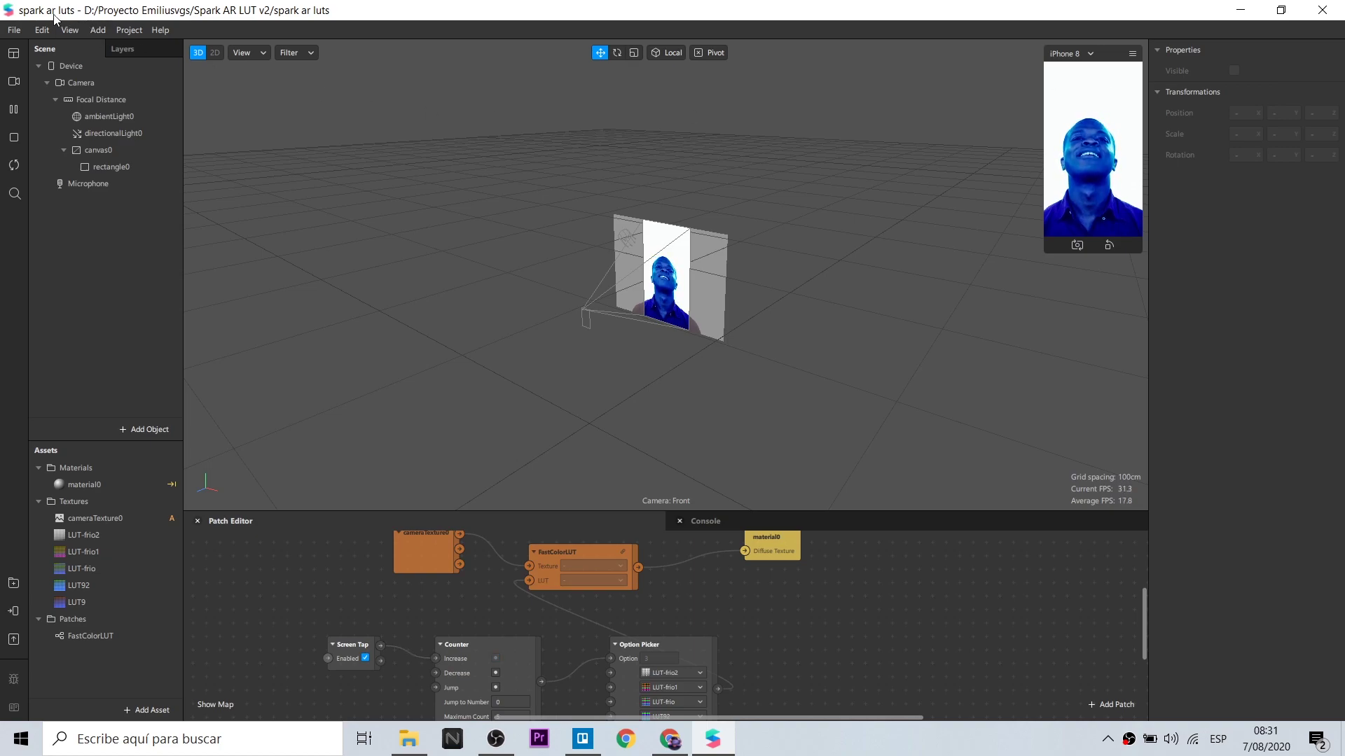
Set the Device's on-opening instruction to 'Toca para cambiar' and move the generated patches right
left_click(71, 67)
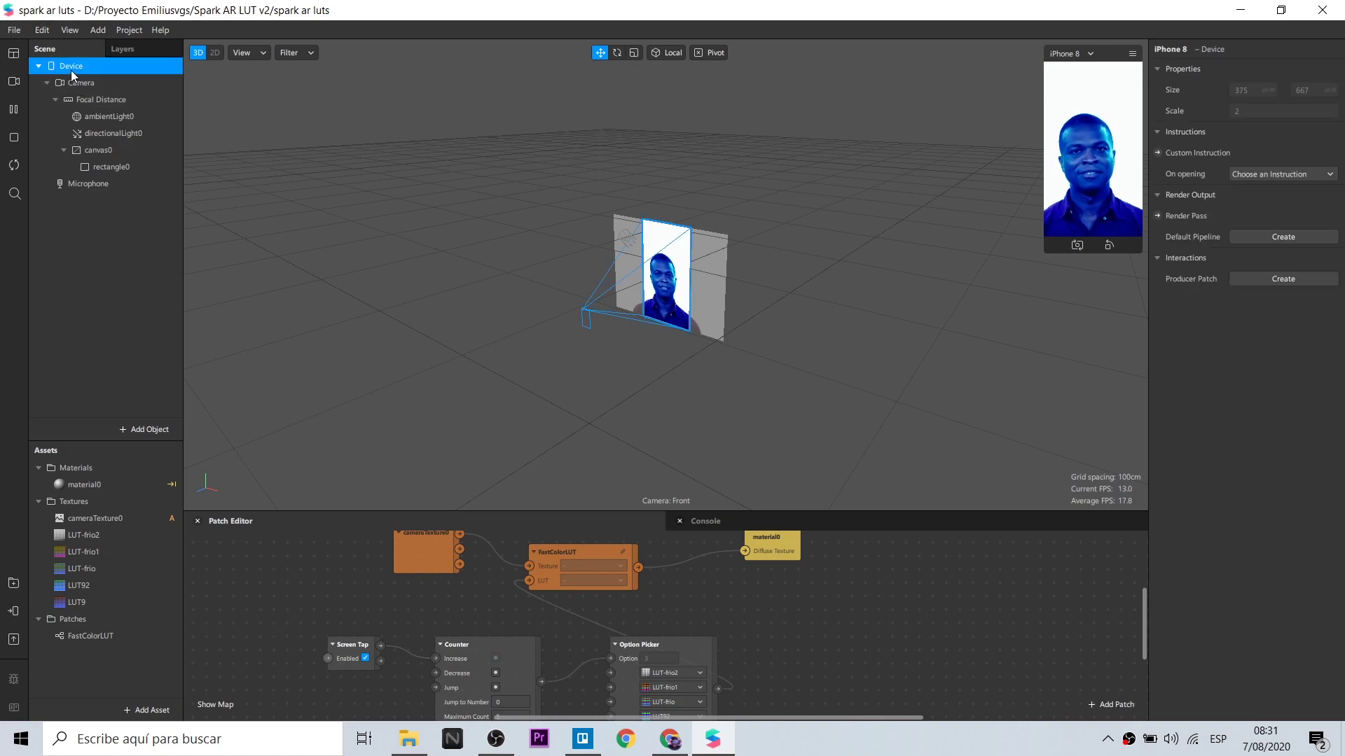
left_click(1282, 171)
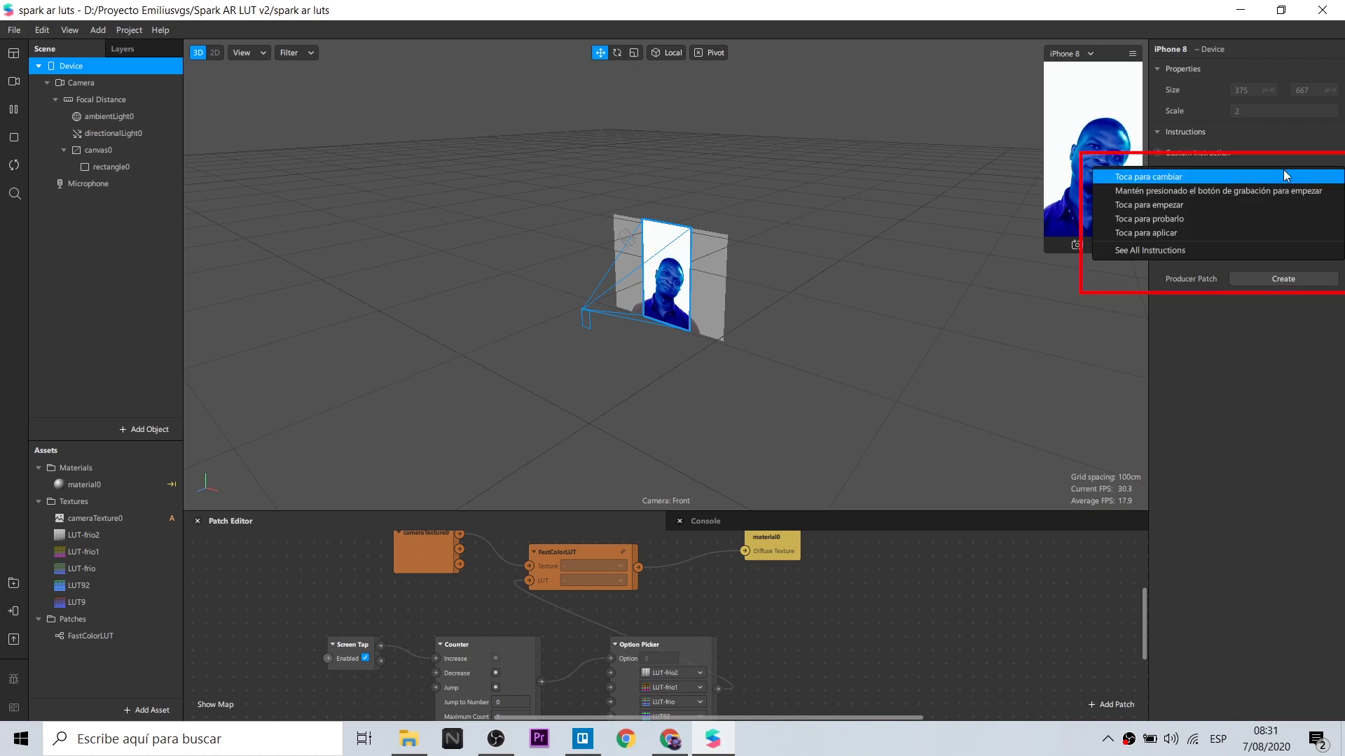
left_click(1199, 176)
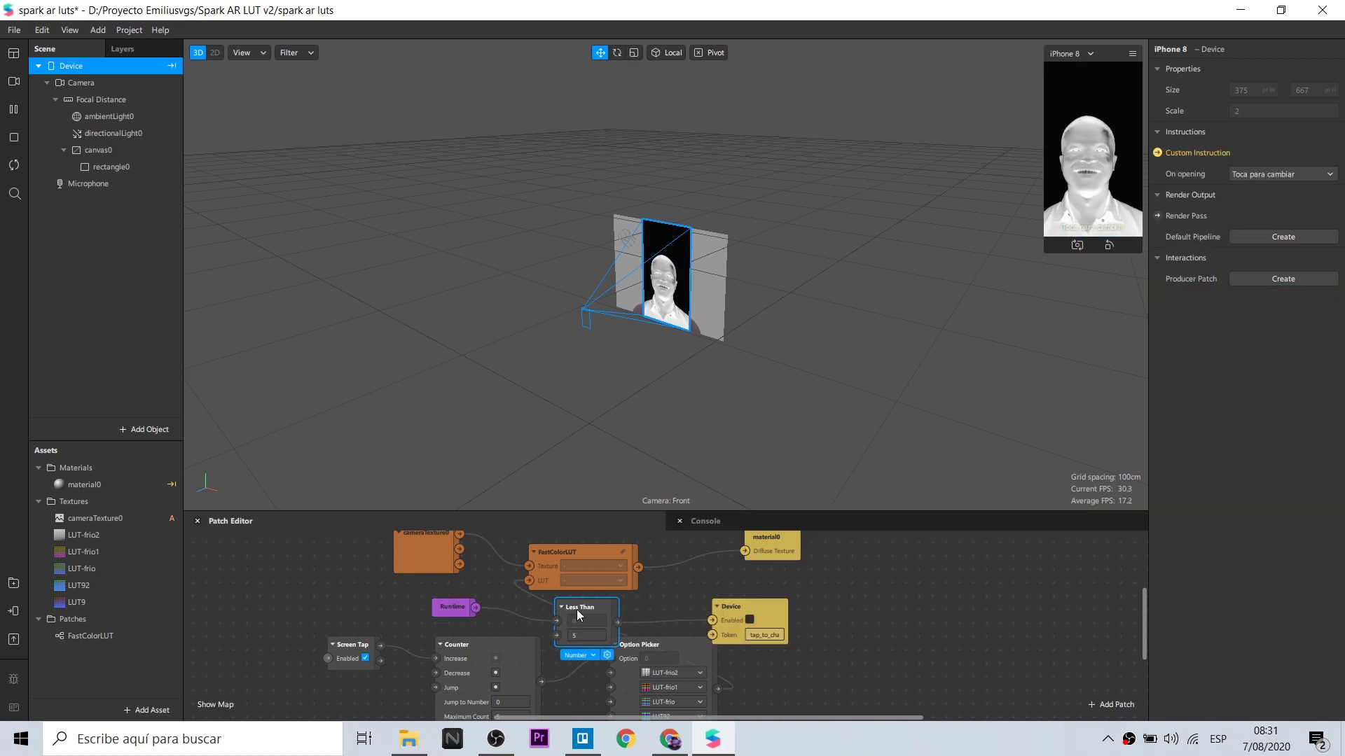
left_click_drag(601, 607, 921, 591)
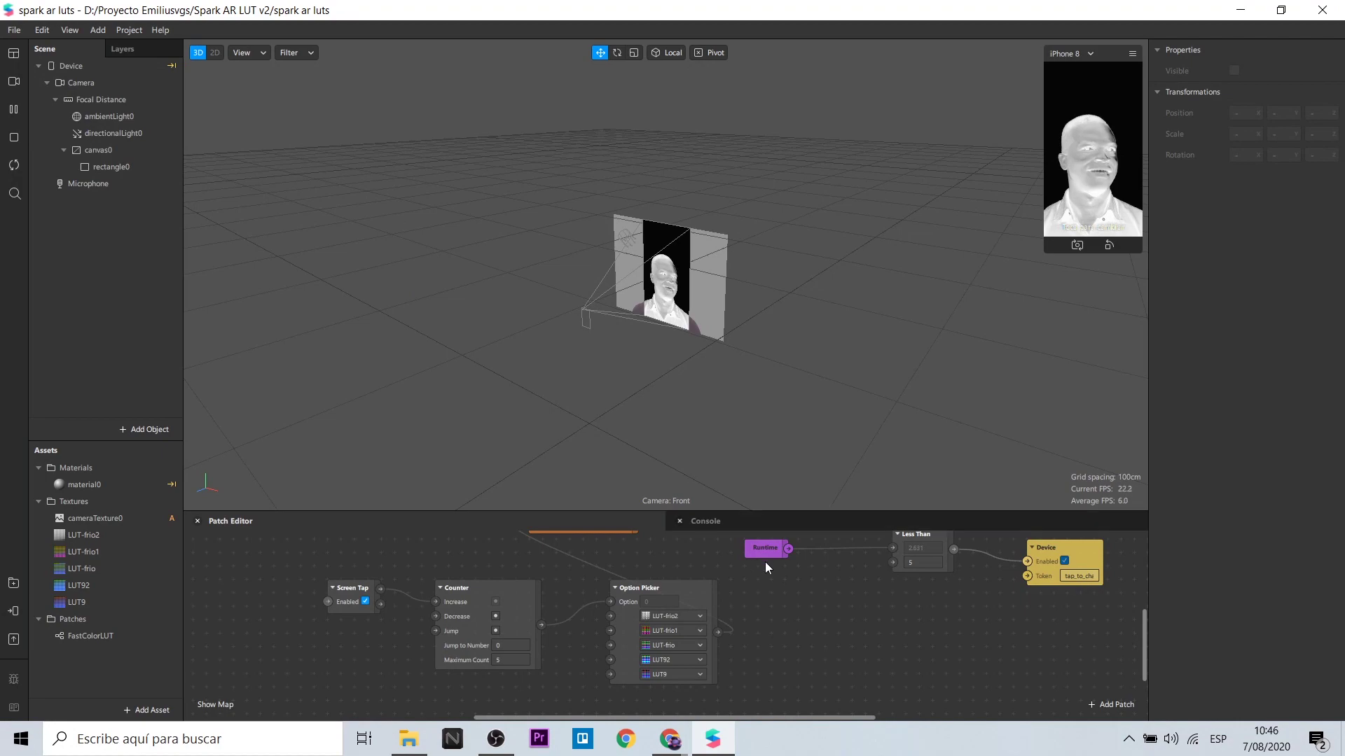
Delete the Runtime, Less Than and Device patches, then the Screen Tap, Counter and Option Picker patches
scroll(792, 588, "up", 1)
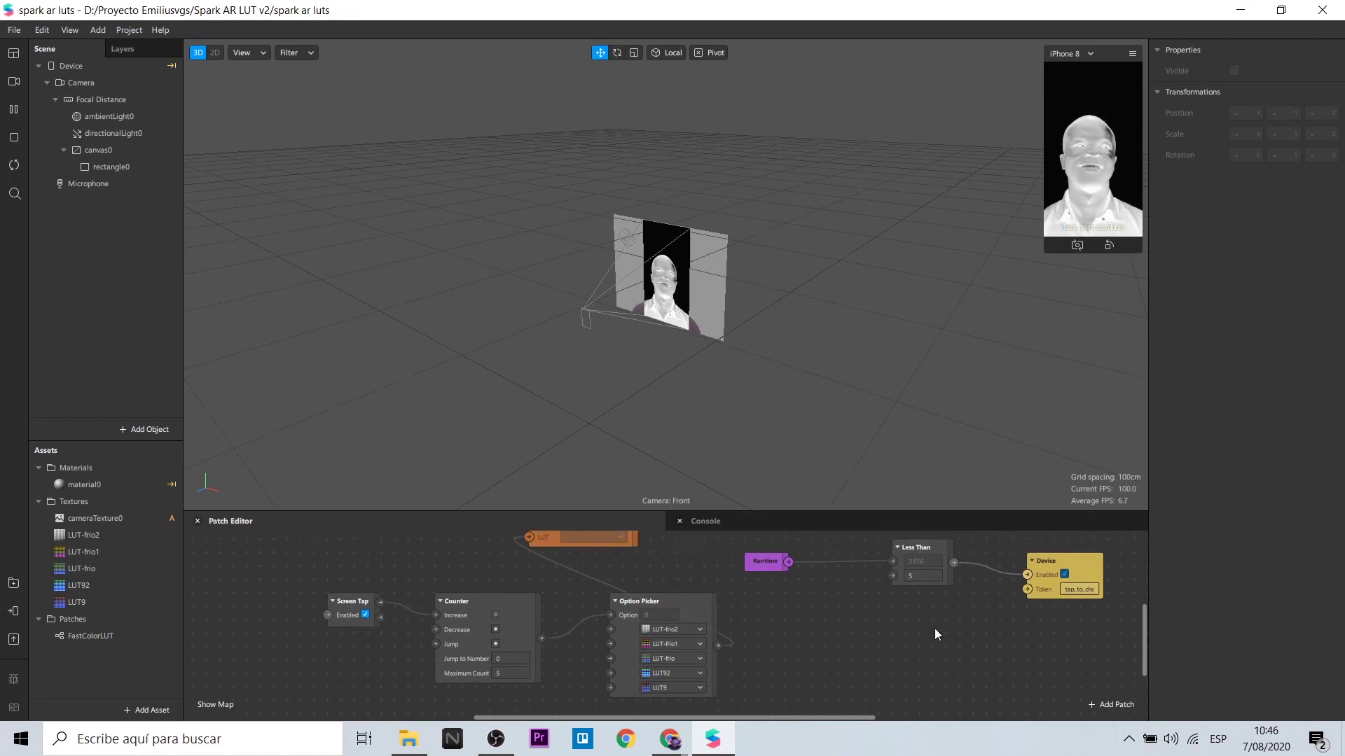
left_click_drag(1100, 644, 758, 548)
key("Delete")
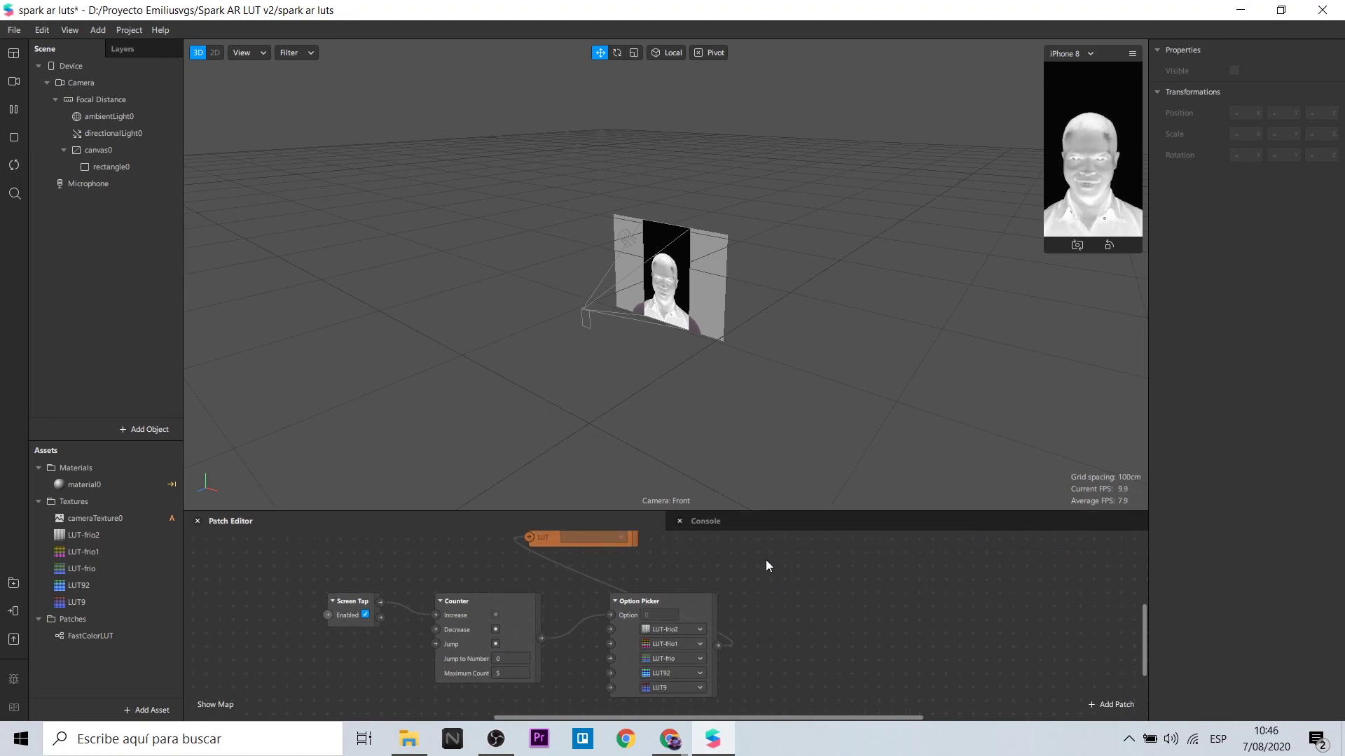
left_click_drag(272, 590, 728, 692)
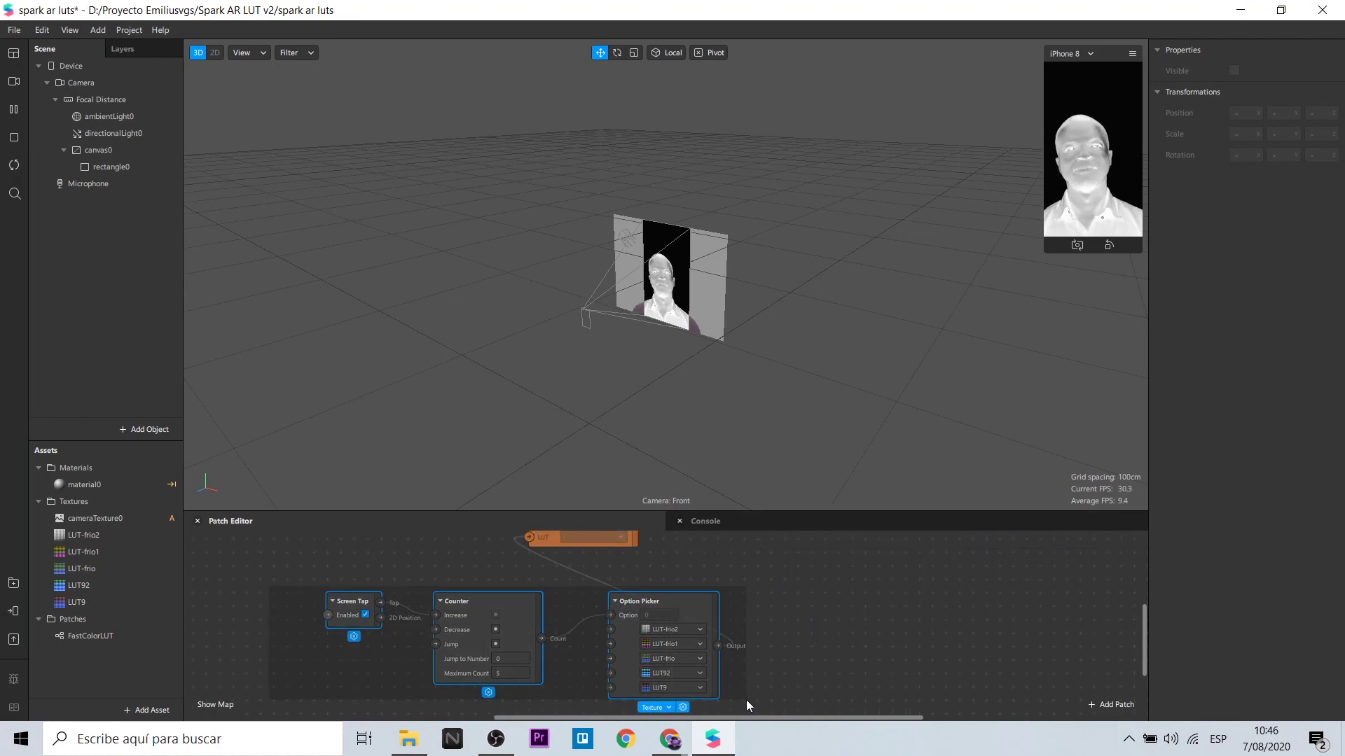
key("Delete")
scroll(290, 631, "up", 4)
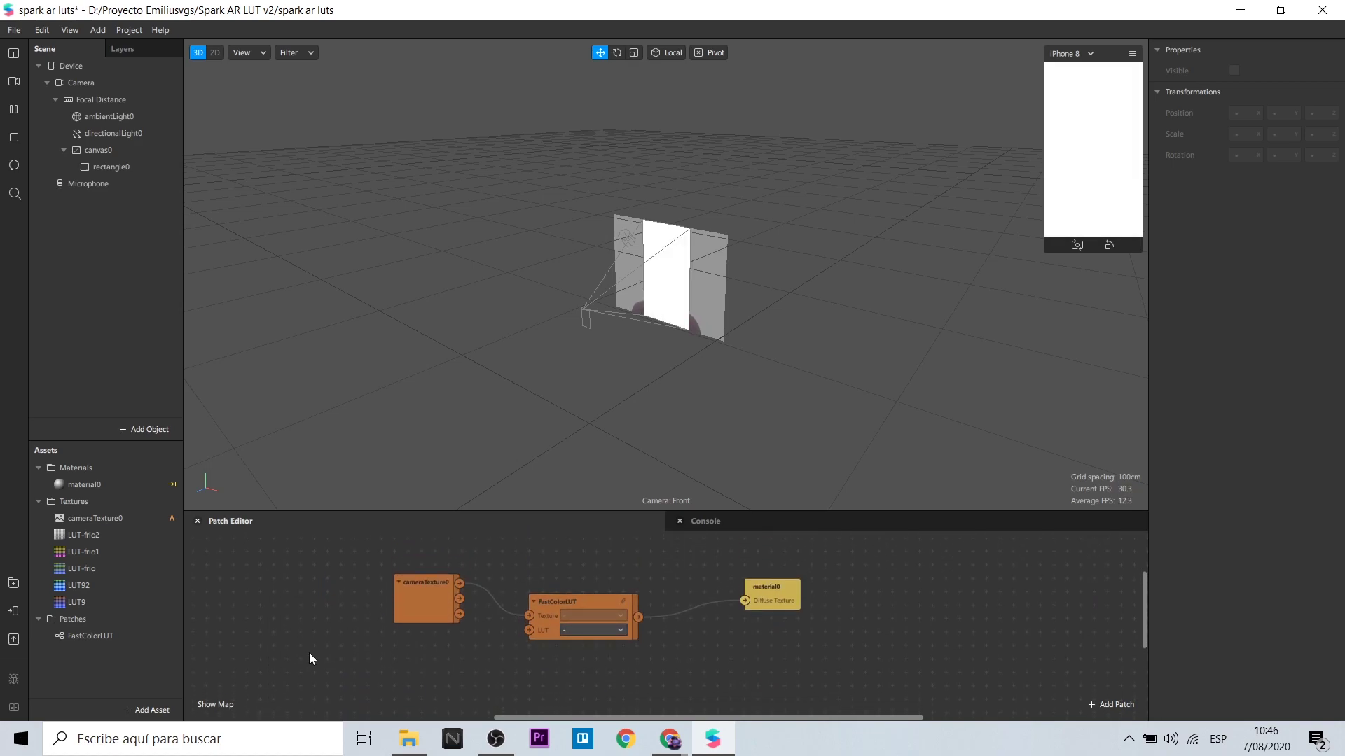
Bring the five LUT textures into the graph and add a visible Picker UI patch
left_click(105, 536)
left_click(92, 602, "shift")
left_click_drag(93, 603, 380, 678)
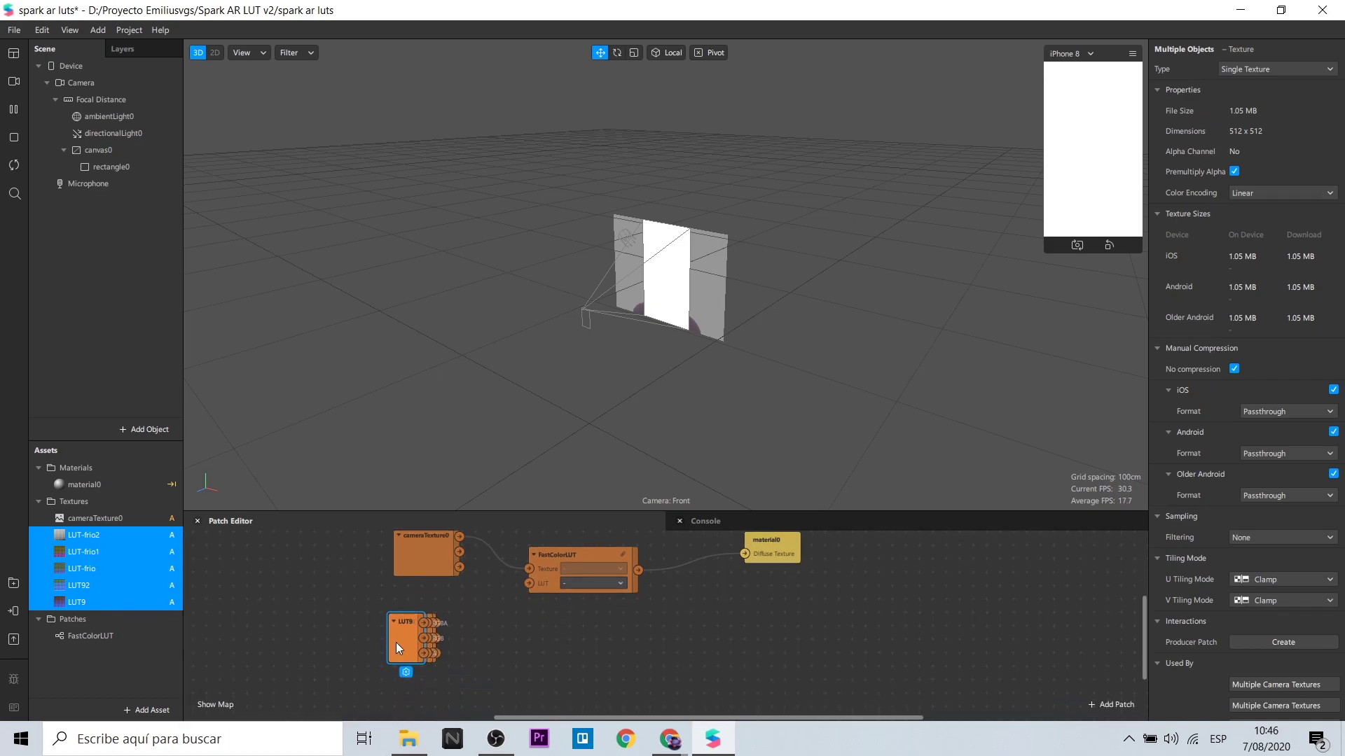
double_click(547, 664)
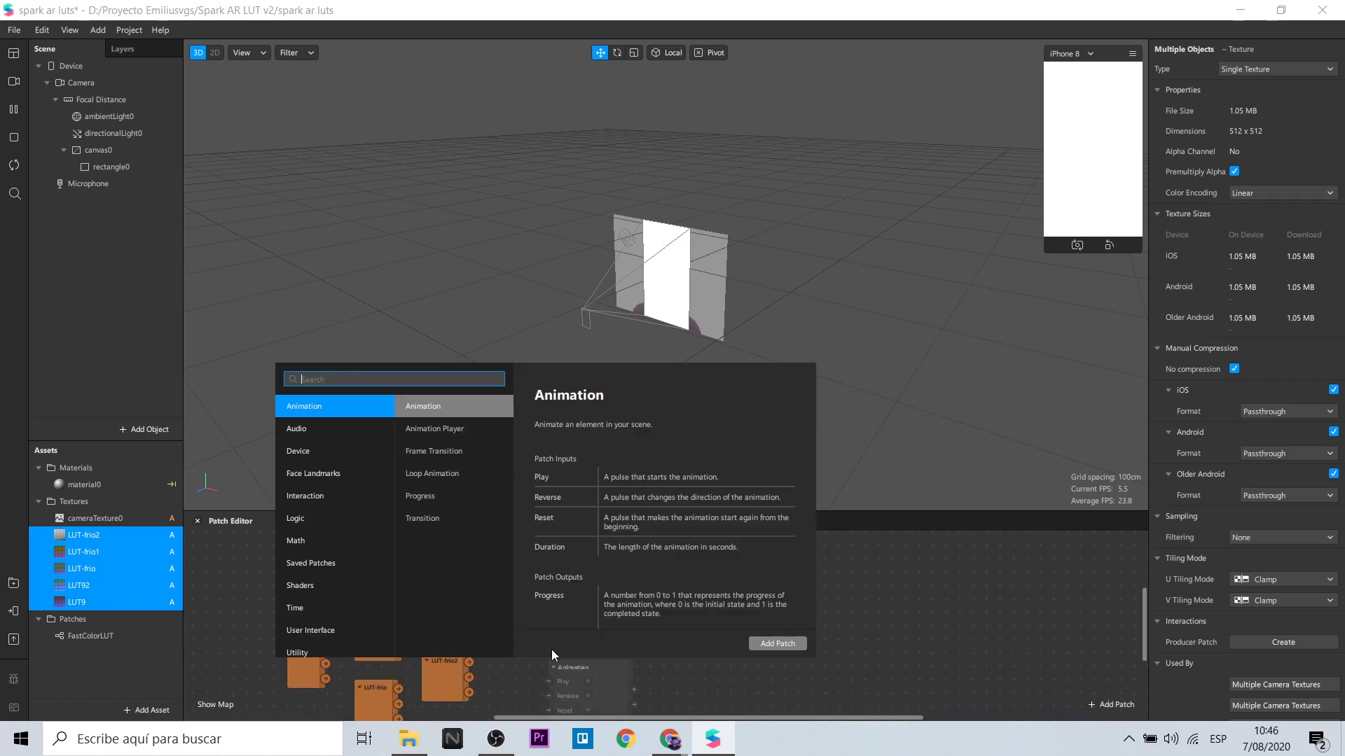
type("pick")
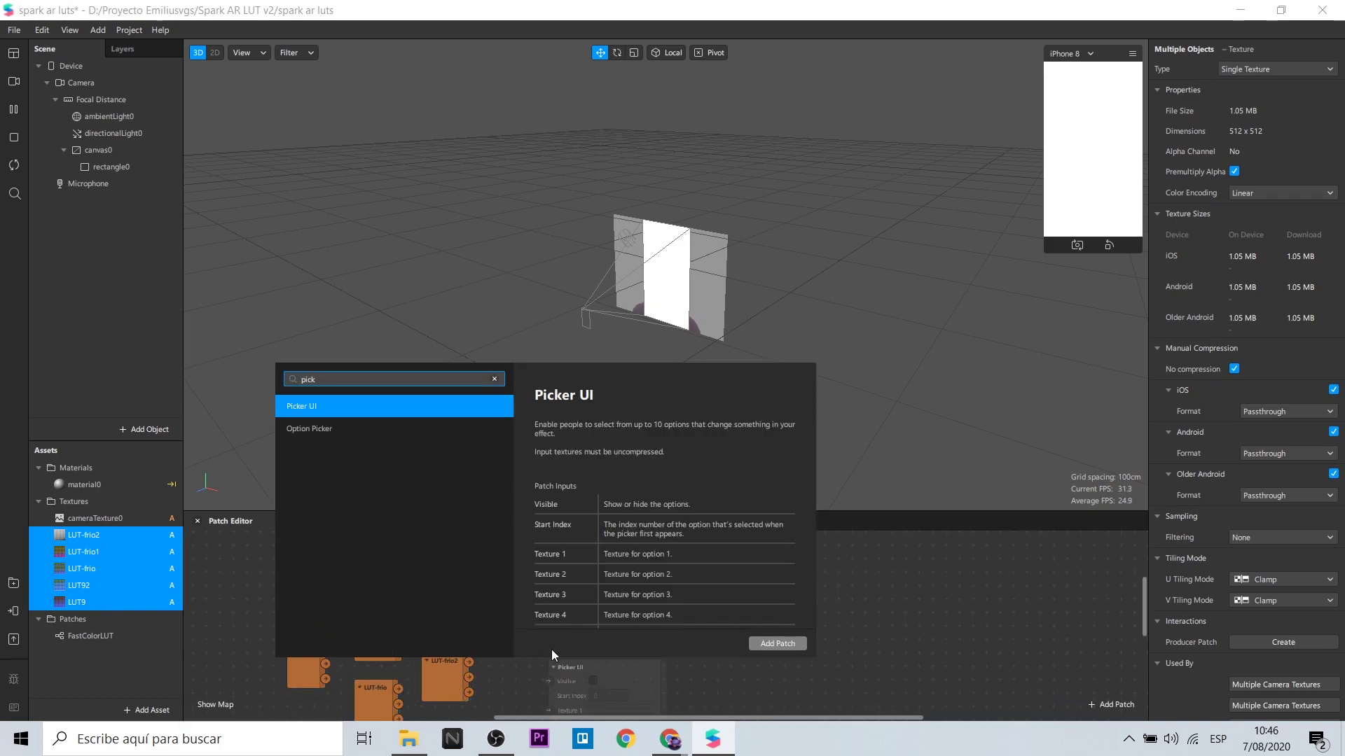
left_click(775, 648)
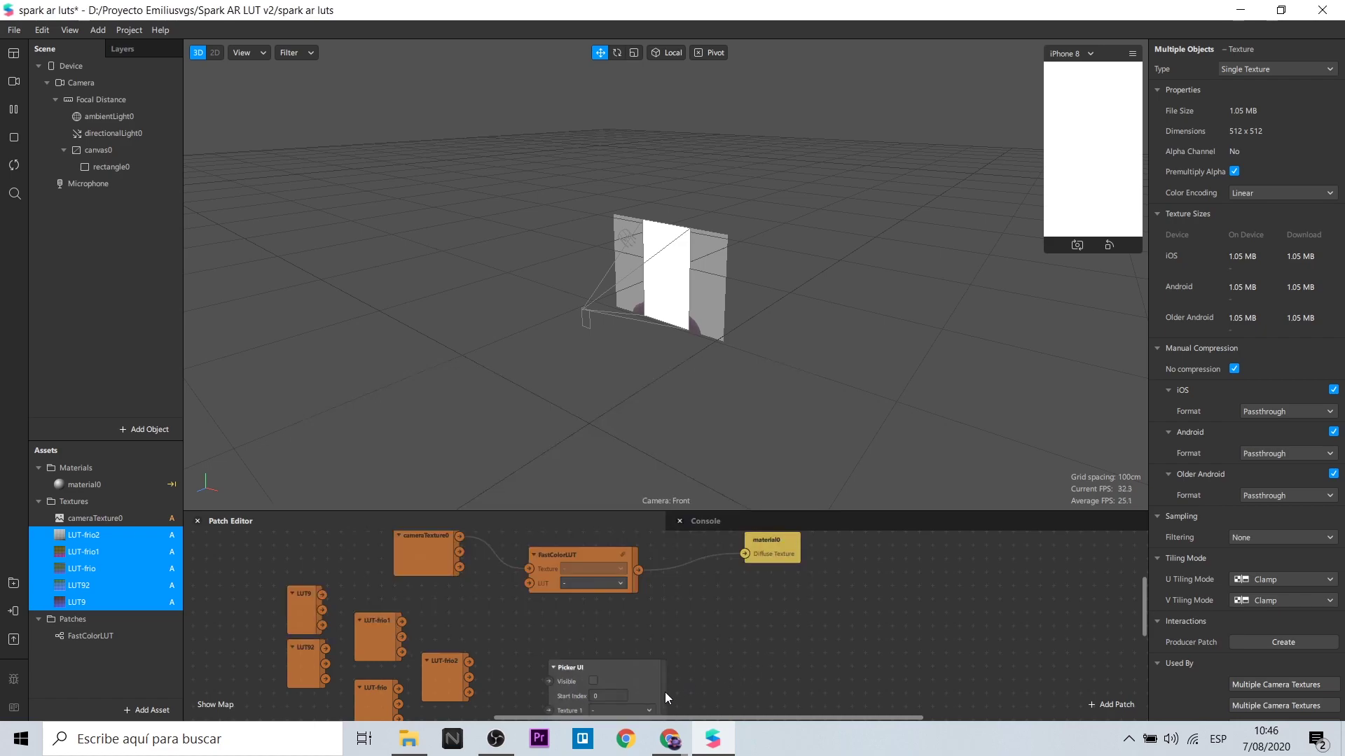
left_click(591, 681)
Feed the Picker UI's Selected Texture into FastColorLUT's LUT input
scroll(630, 672, "down", 1)
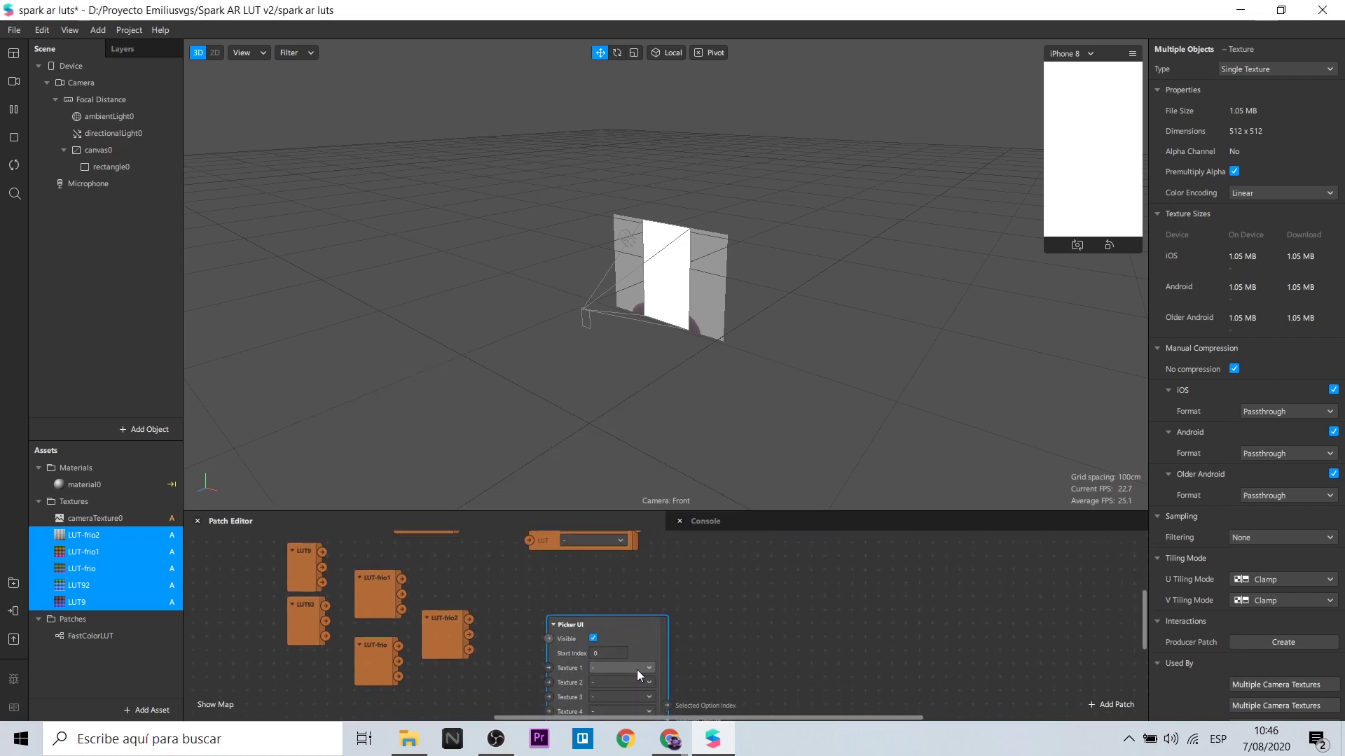
scroll(670, 707, "down", 1)
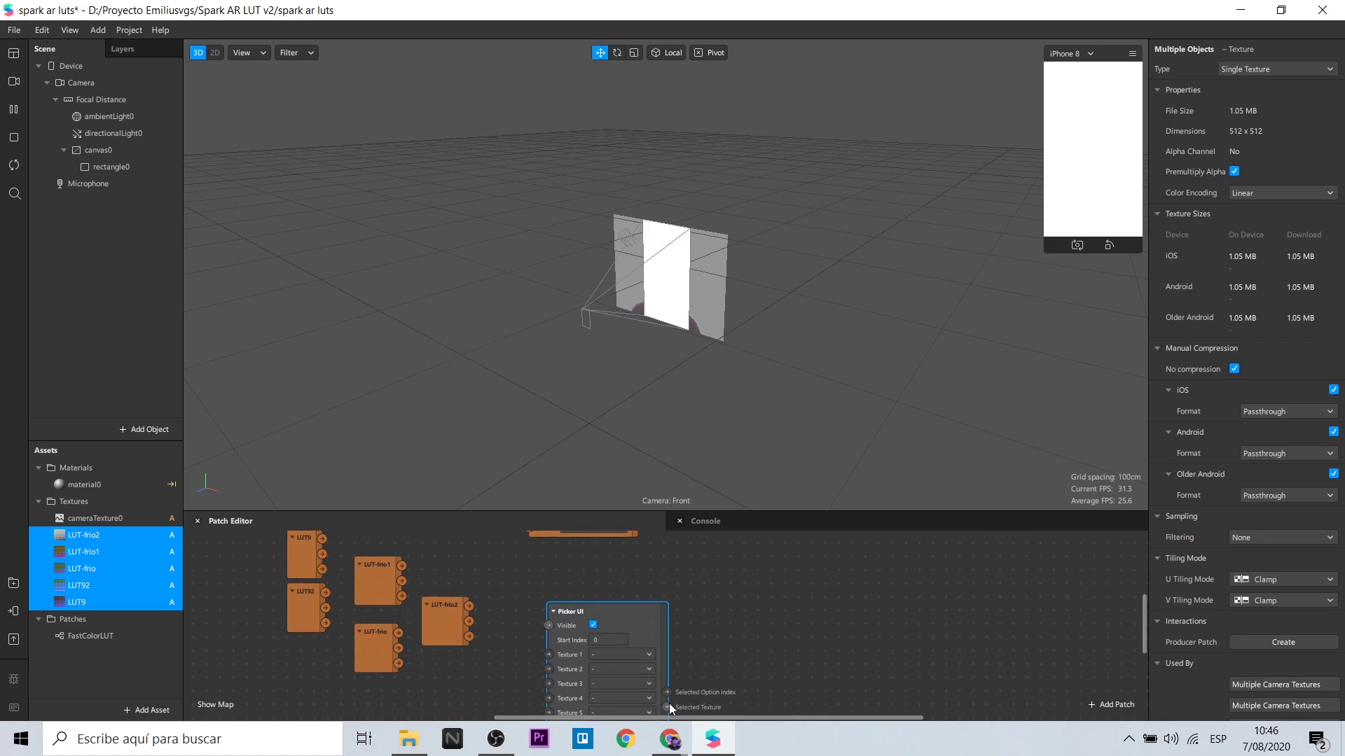
left_click_drag(669, 707, 571, 589)
left_click_drag(528, 531, 530, 532)
scroll(518, 650, "up", 1)
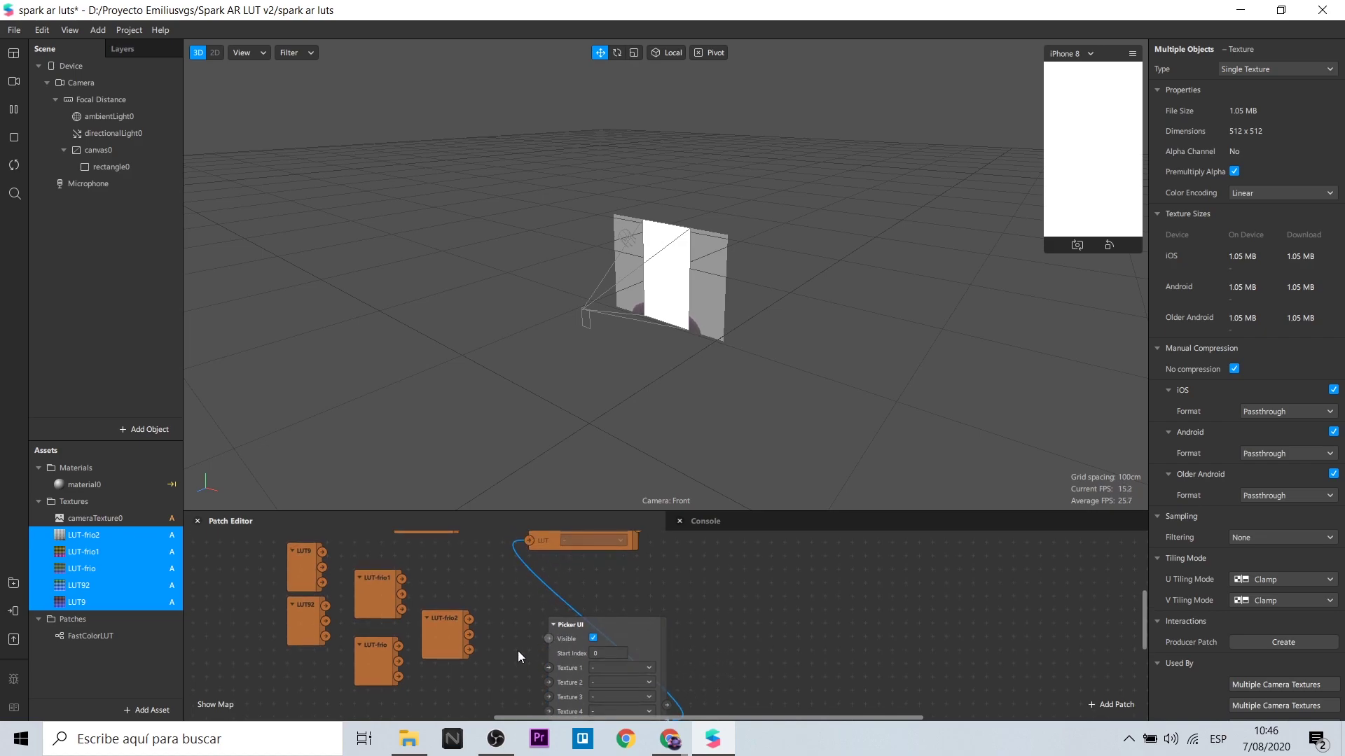
Connect LUT-frio2 through LUT9 into the picker's Texture 1–5 inputs and try the fifth LUT in the preview
left_click_drag(468, 619, 548, 668)
left_click_drag(396, 644, 549, 683)
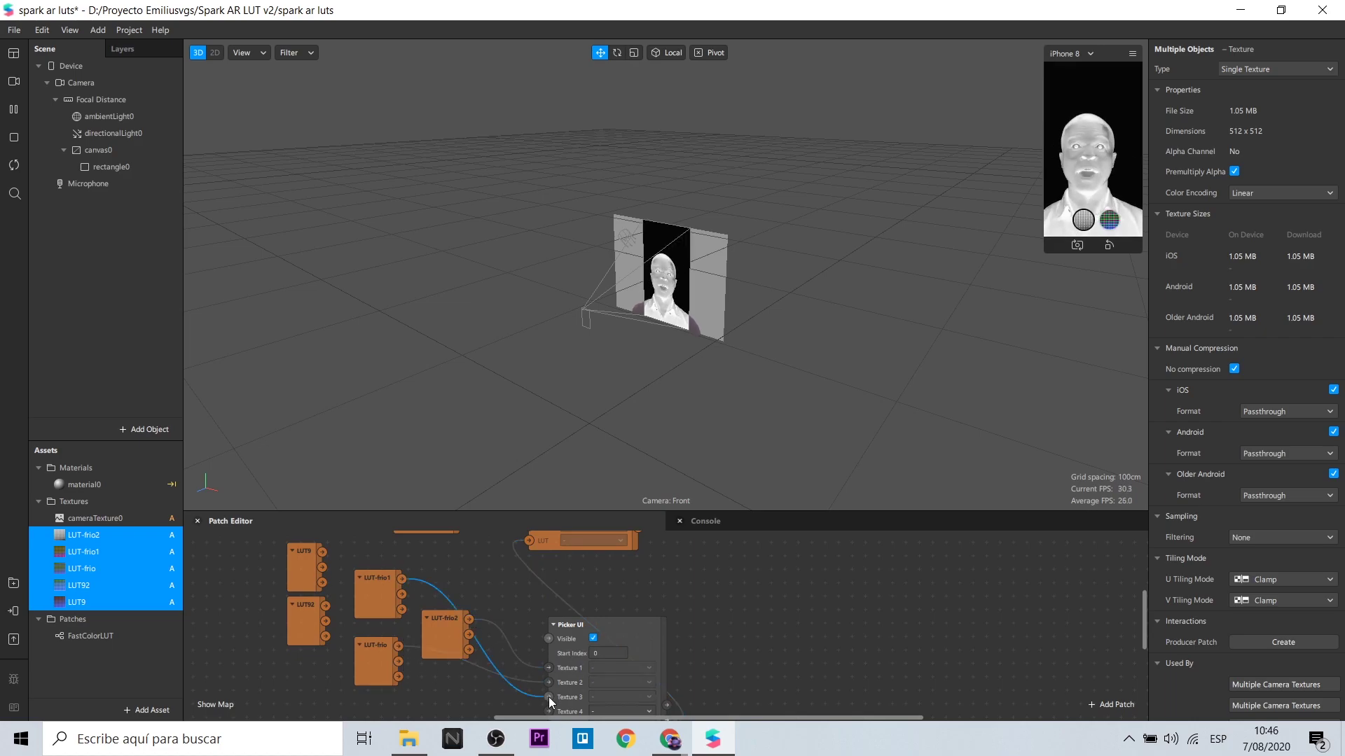
scroll(490, 631, "down", 2)
left_click(437, 602)
left_click_drag(461, 590, 548, 616)
left_click(1079, 355)
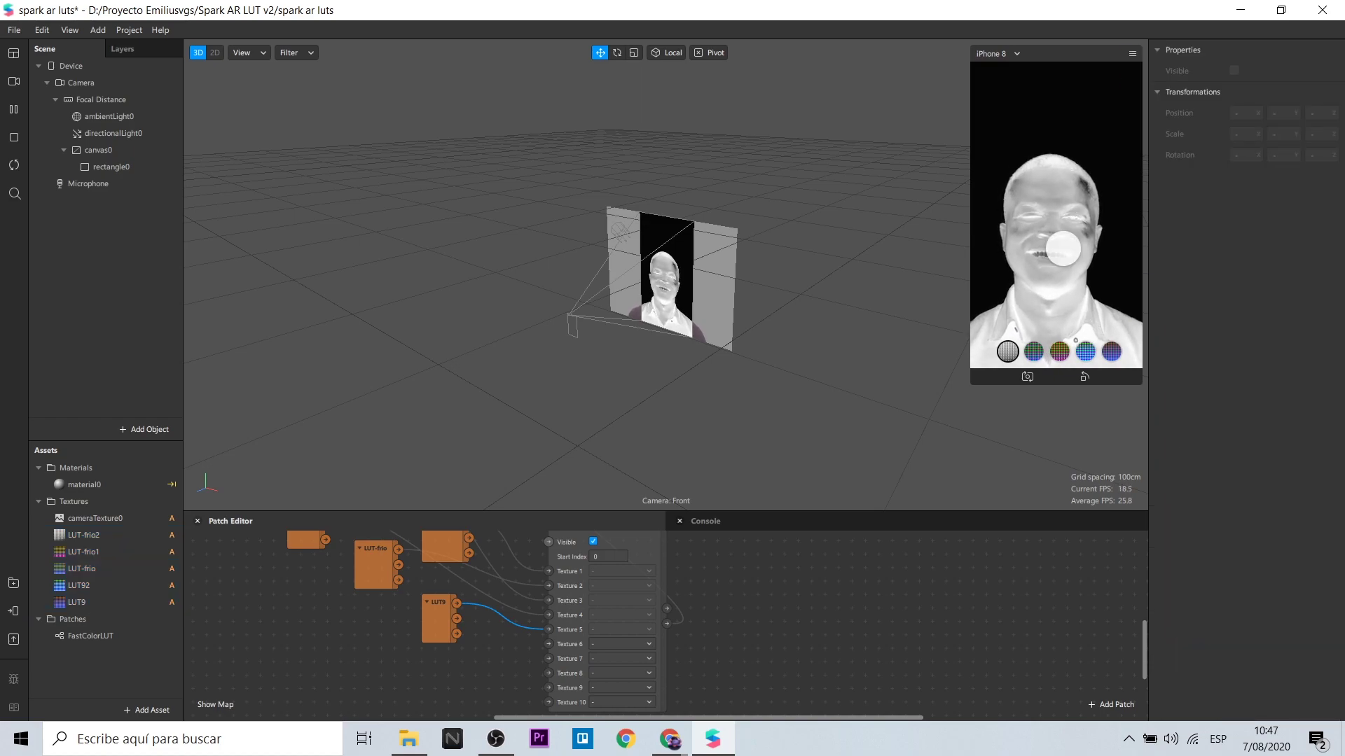
left_click(1114, 355)
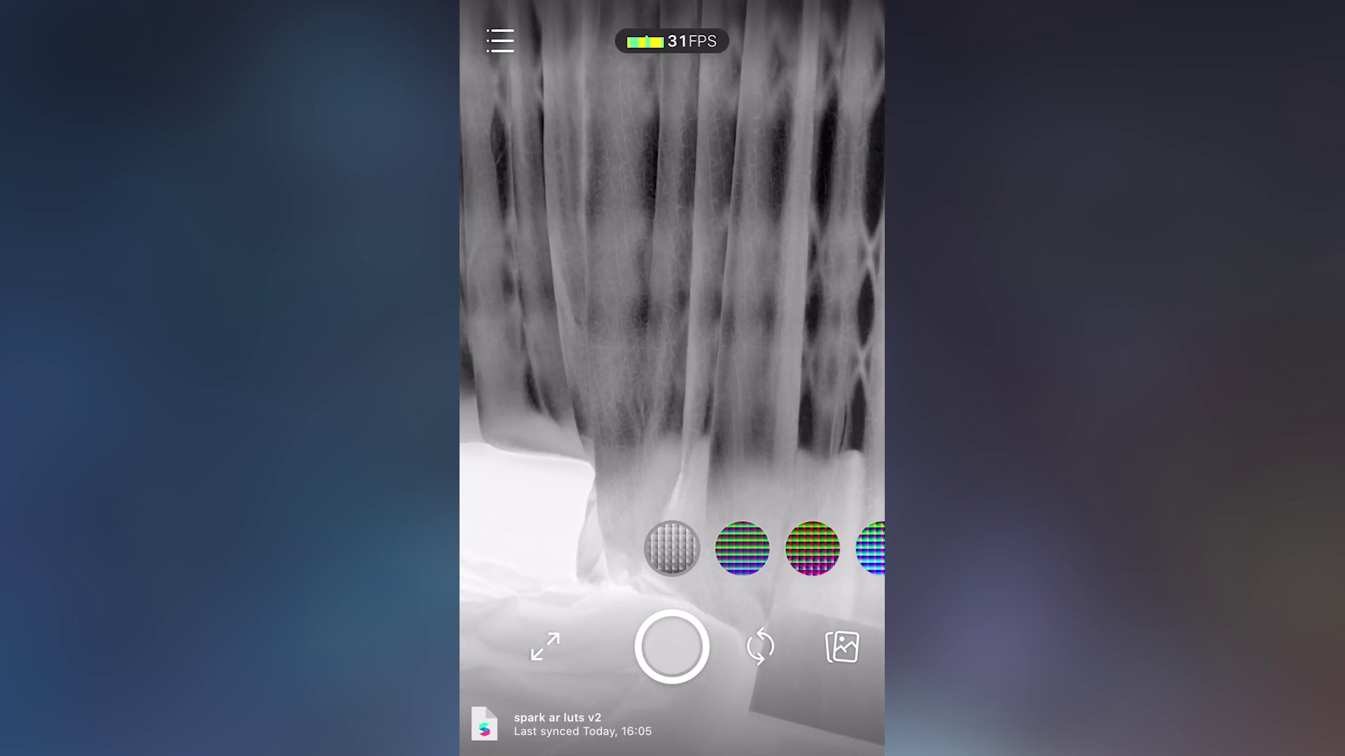
Tap the picker circles on the phone to try the greyscale, green-pink, blue, purple and warm red LUT looks
left_click(700, 549)
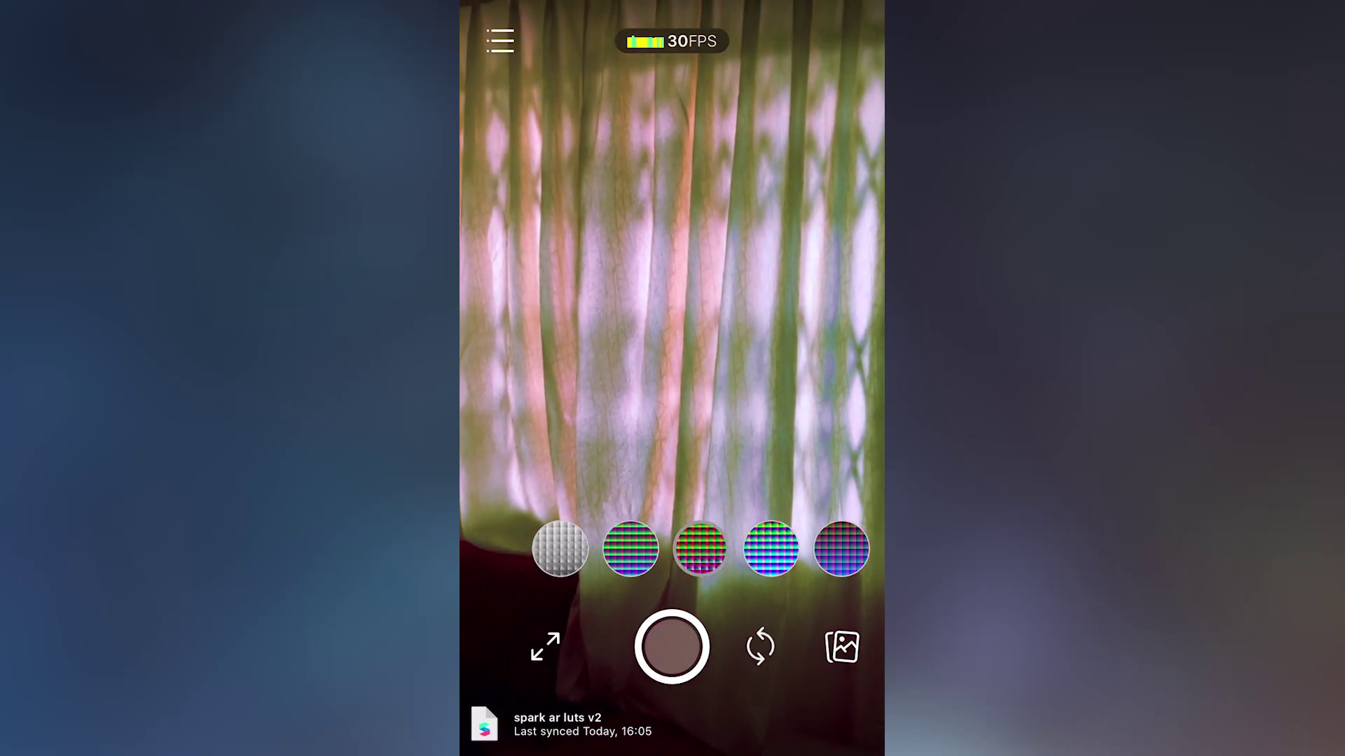
left_click(770, 548)
left_click(840, 548)
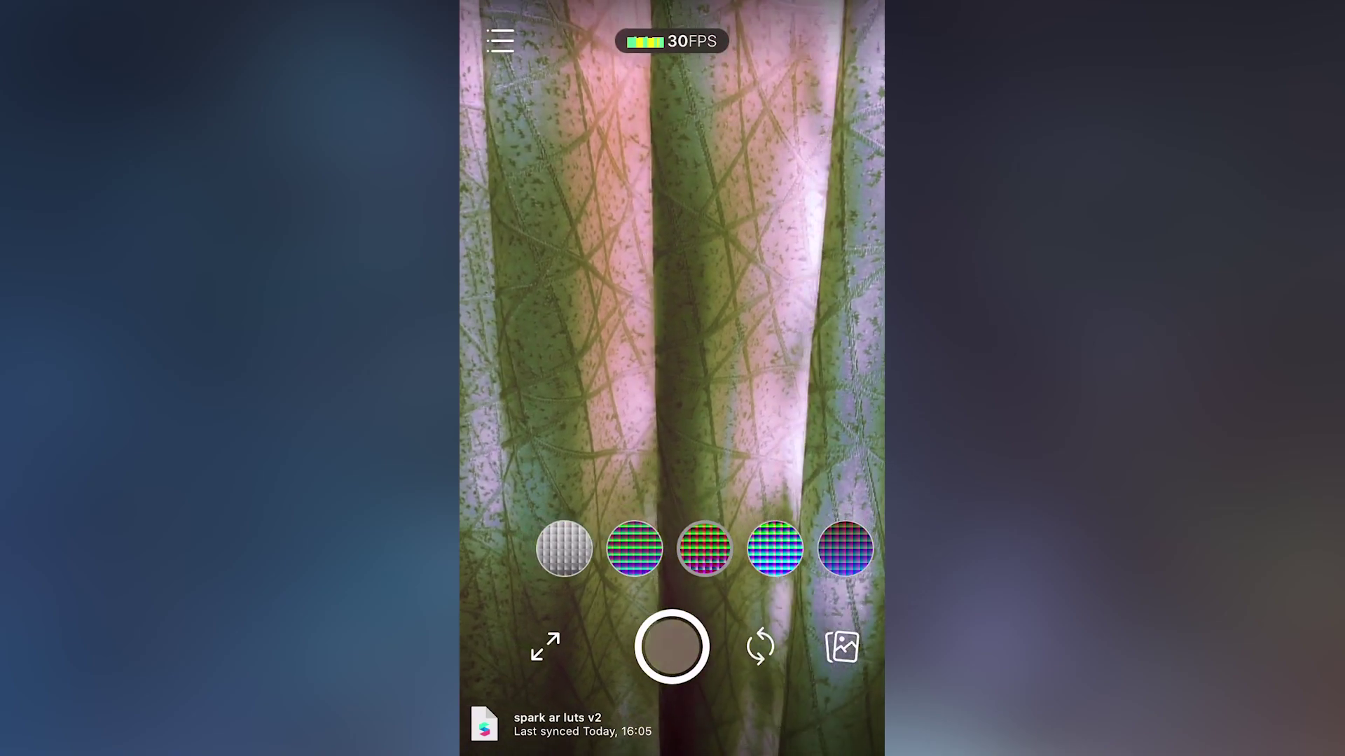
left_click(774, 549)
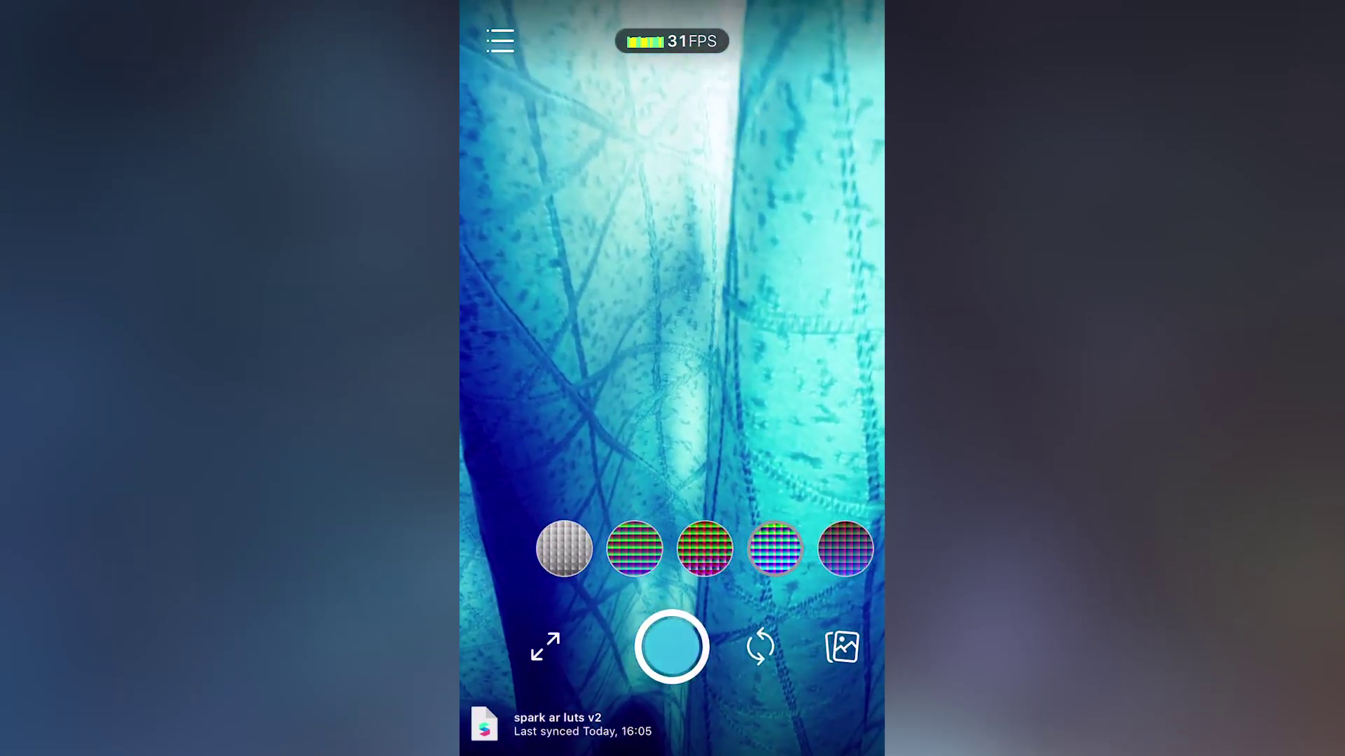
left_click(845, 549)
left_click(564, 549)
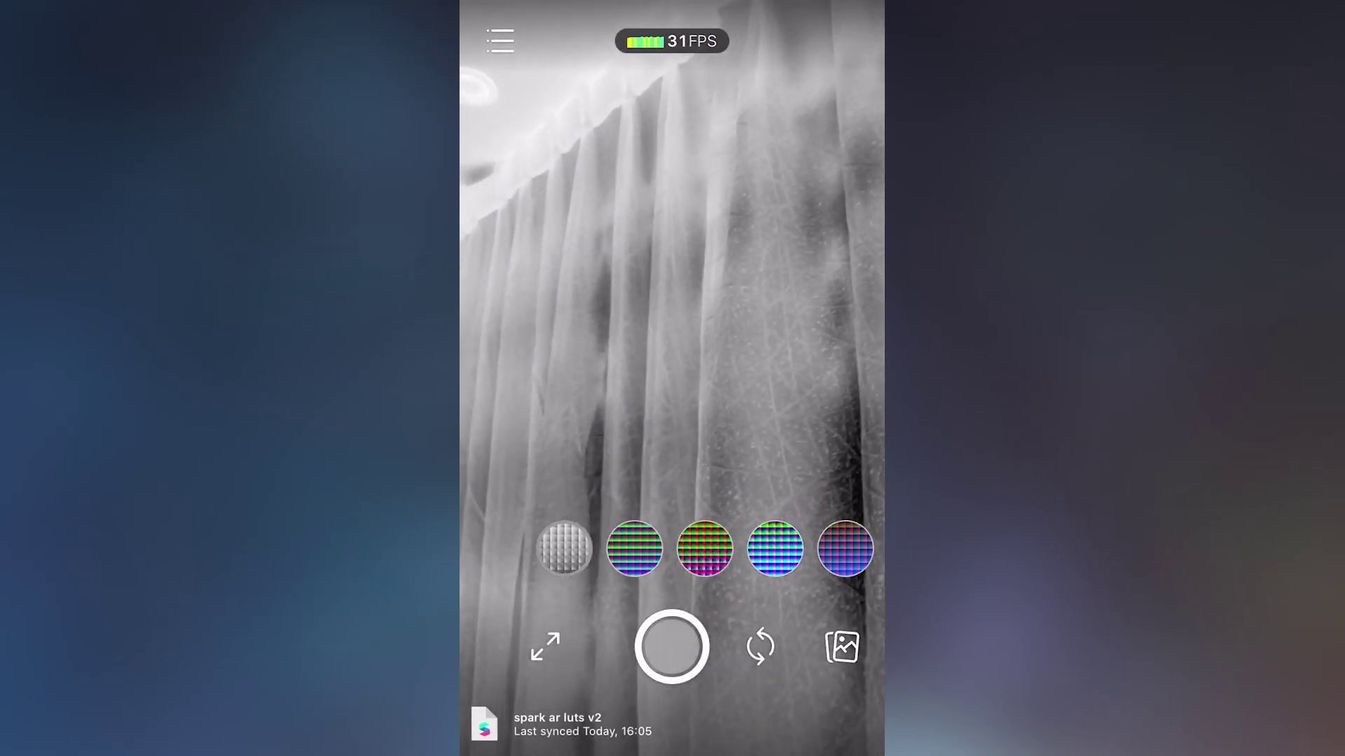
left_click(705, 549)
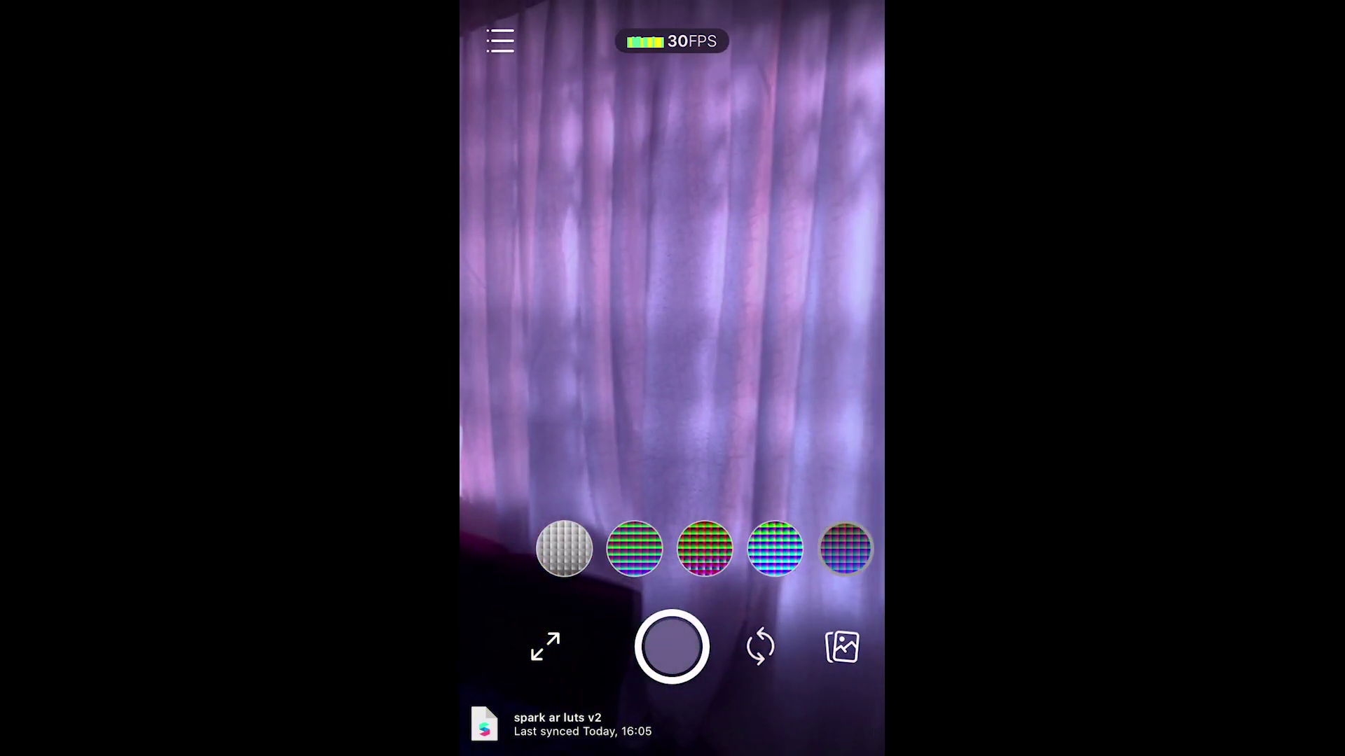
left_click(729, 549)
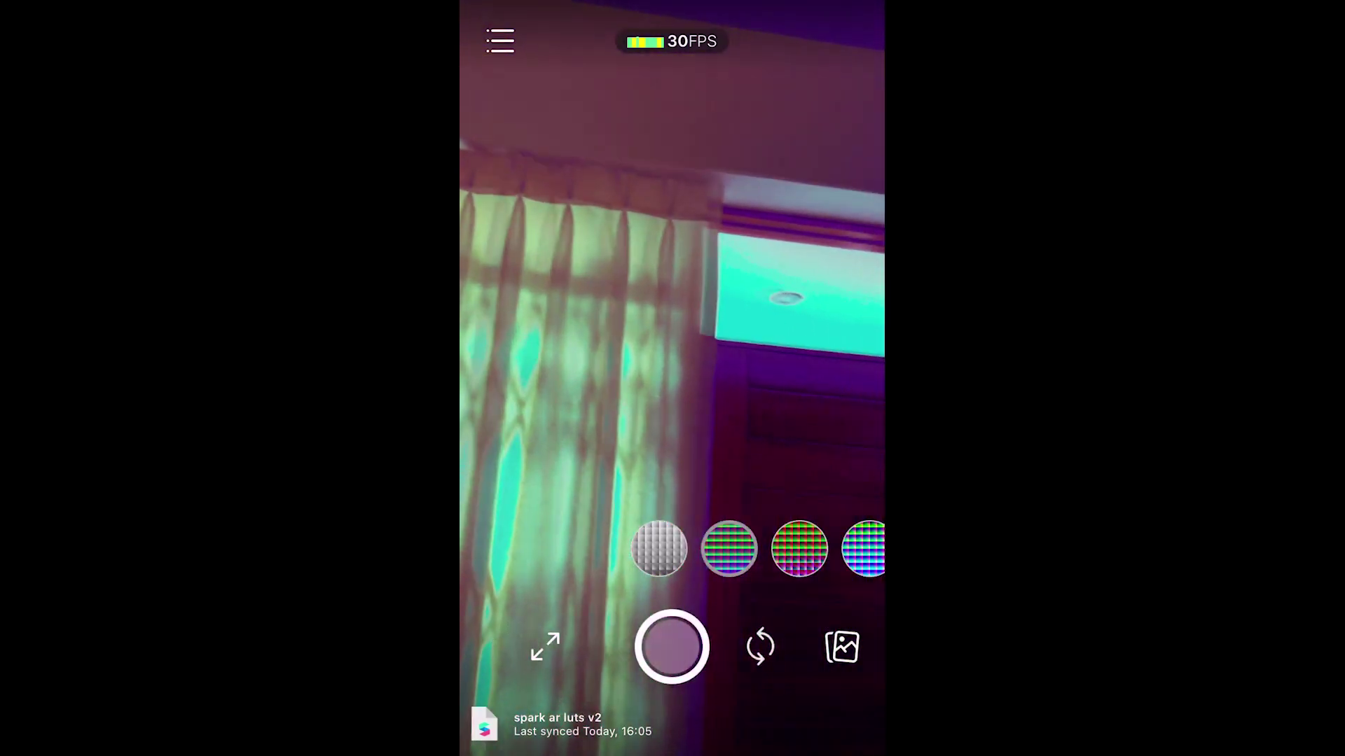
left_click(658, 549)
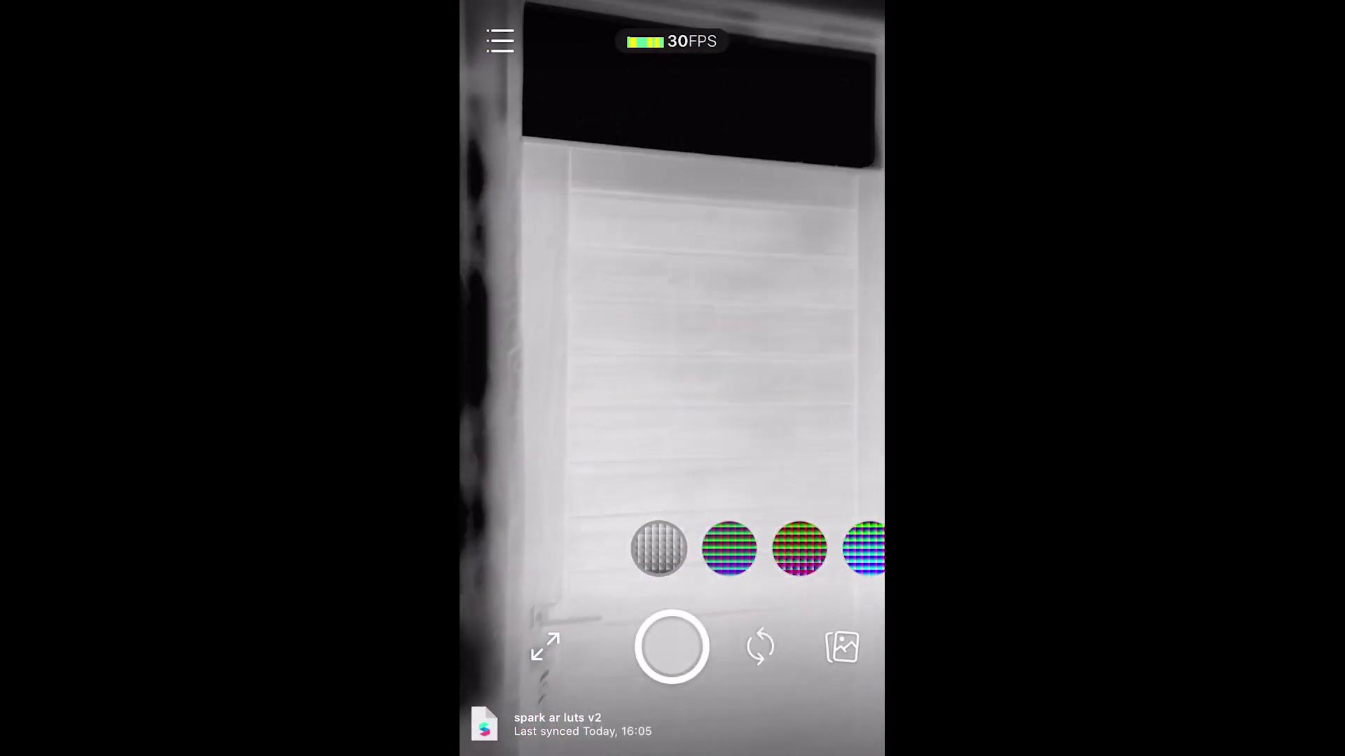
left_click(729, 548)
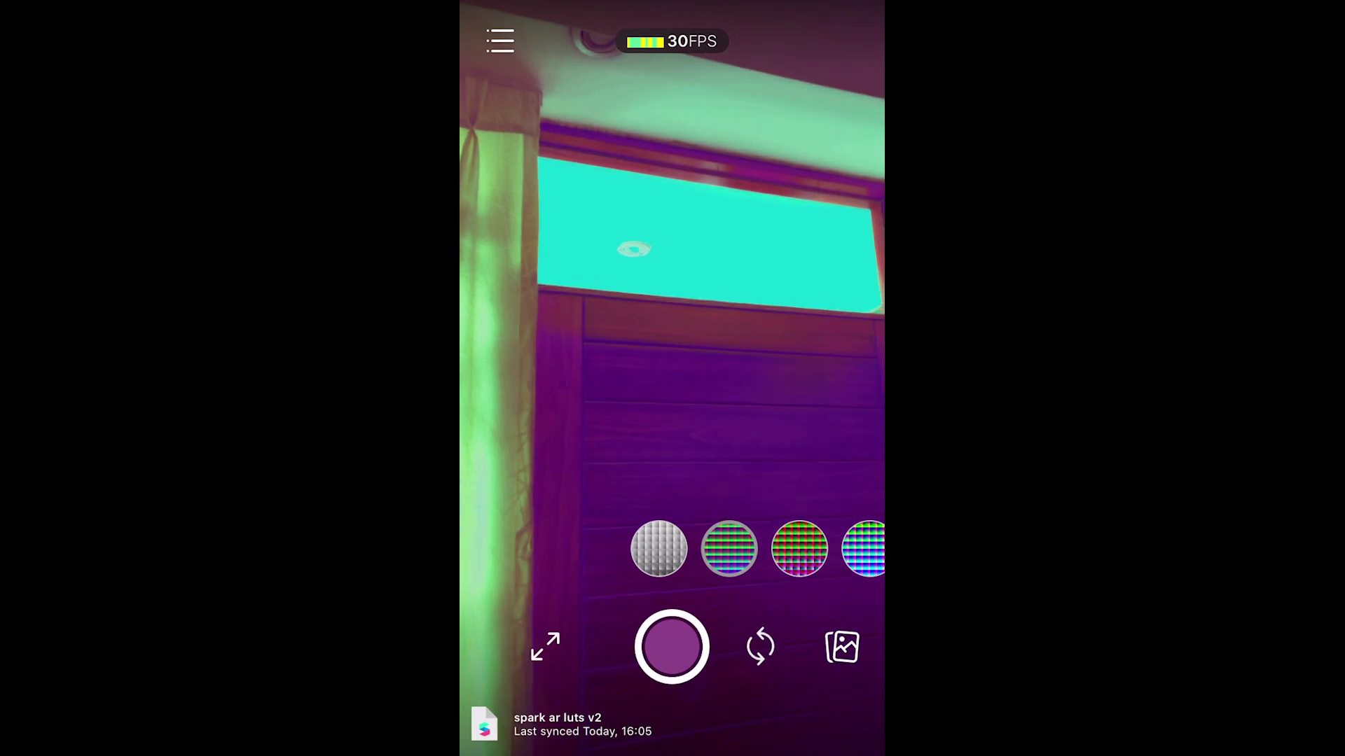
left_click(799, 548)
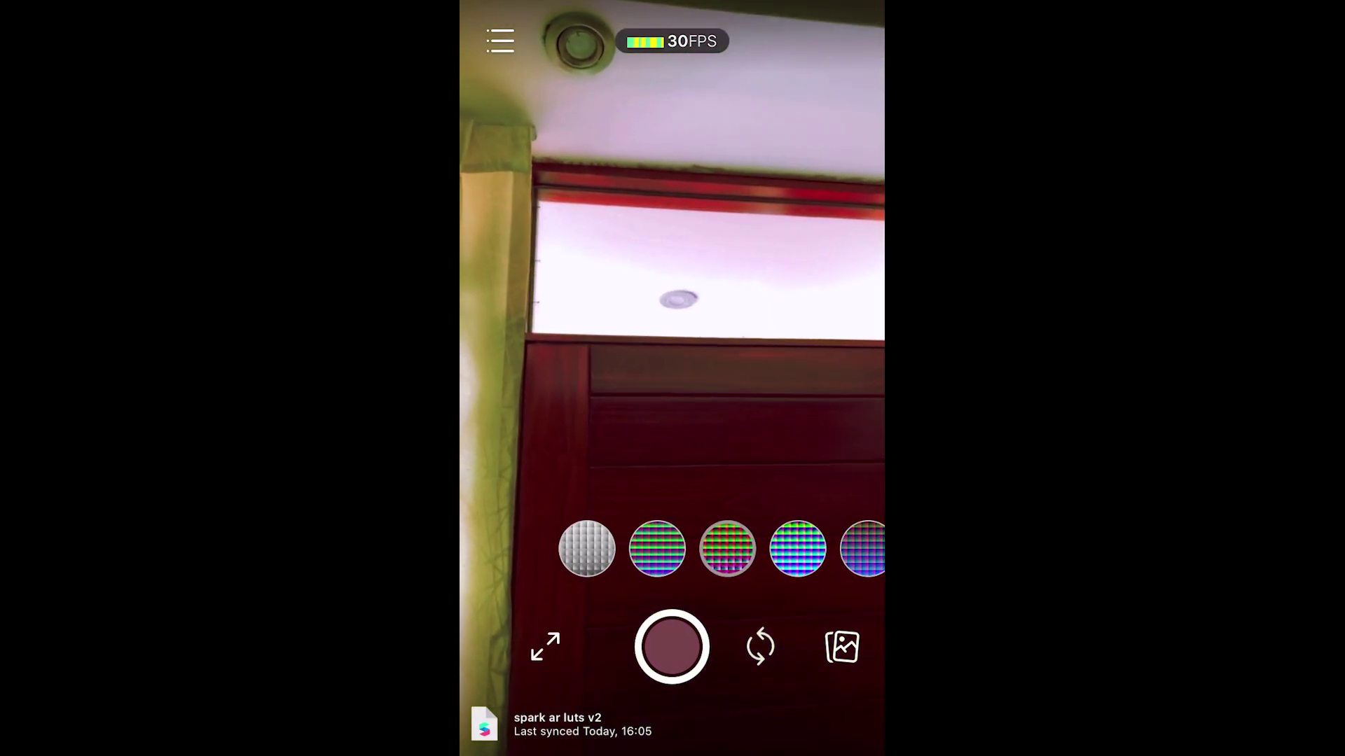